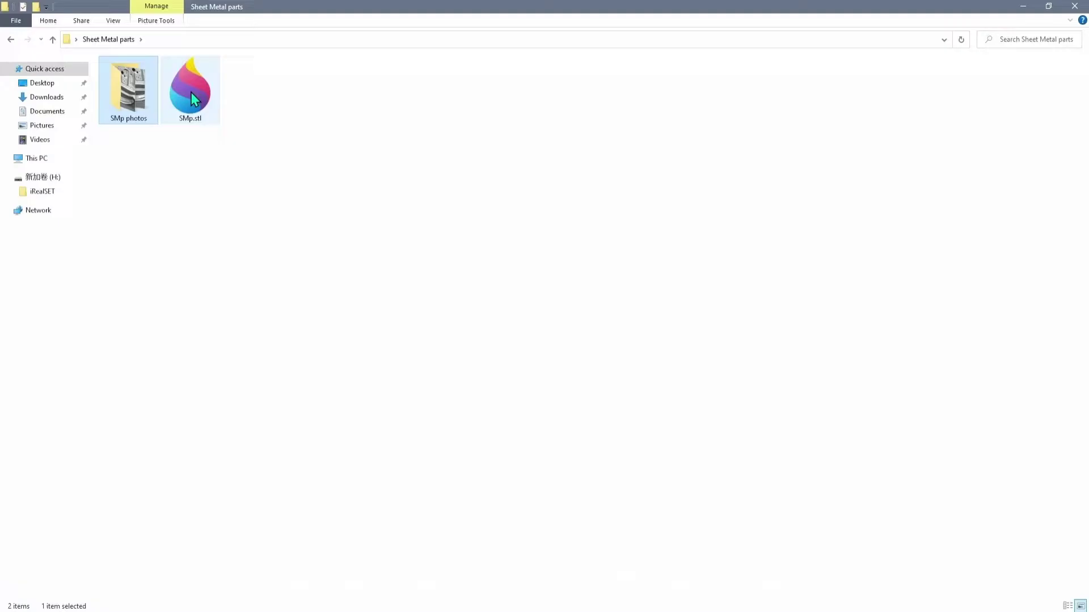
Look through the Sheet Metal parts folder and the photos in its SMp photos subfolder
click(191, 92)
double_click(130, 99)
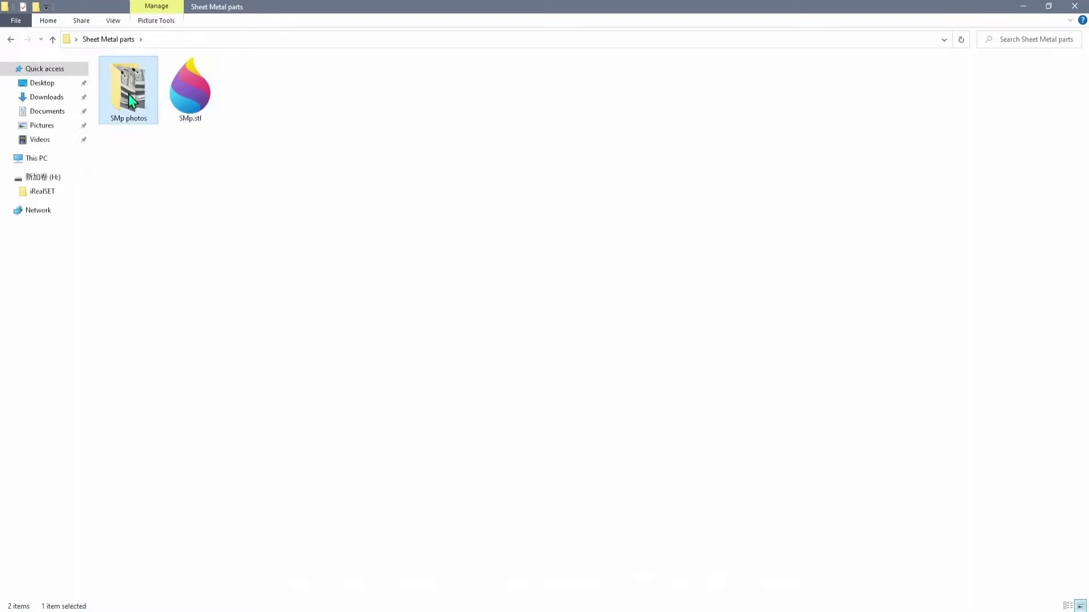
click(109, 39)
click(207, 93)
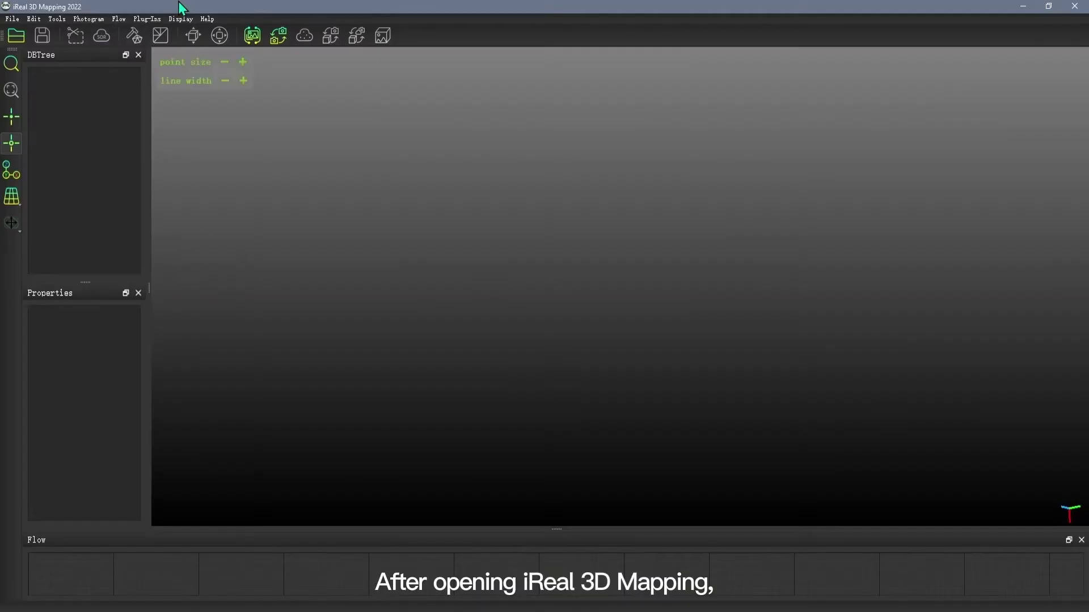
Start a flow project from the 通用扫描贴图流程 template, using Sheet Metal inside the desktop's Sheet Metal parts folder as project folder
click(120, 19)
mouse_move(189, 36)
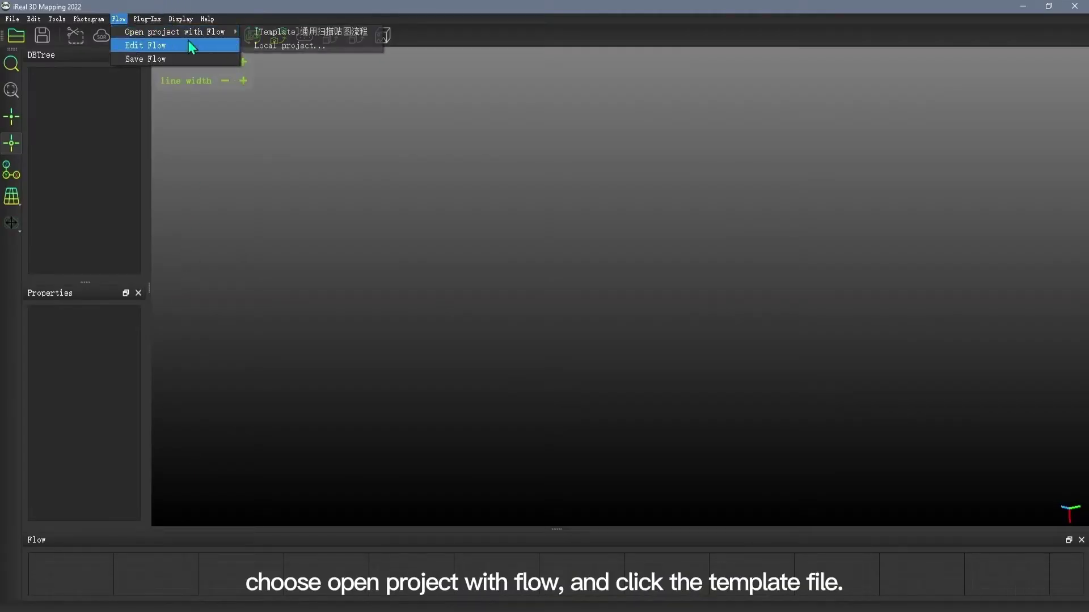
click(307, 32)
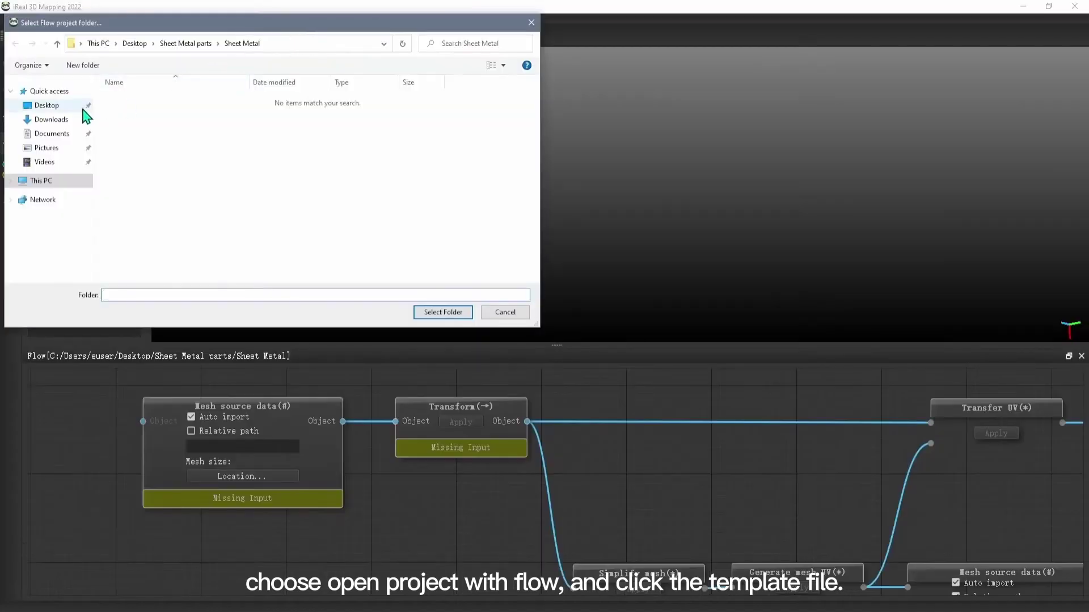
click(47, 106)
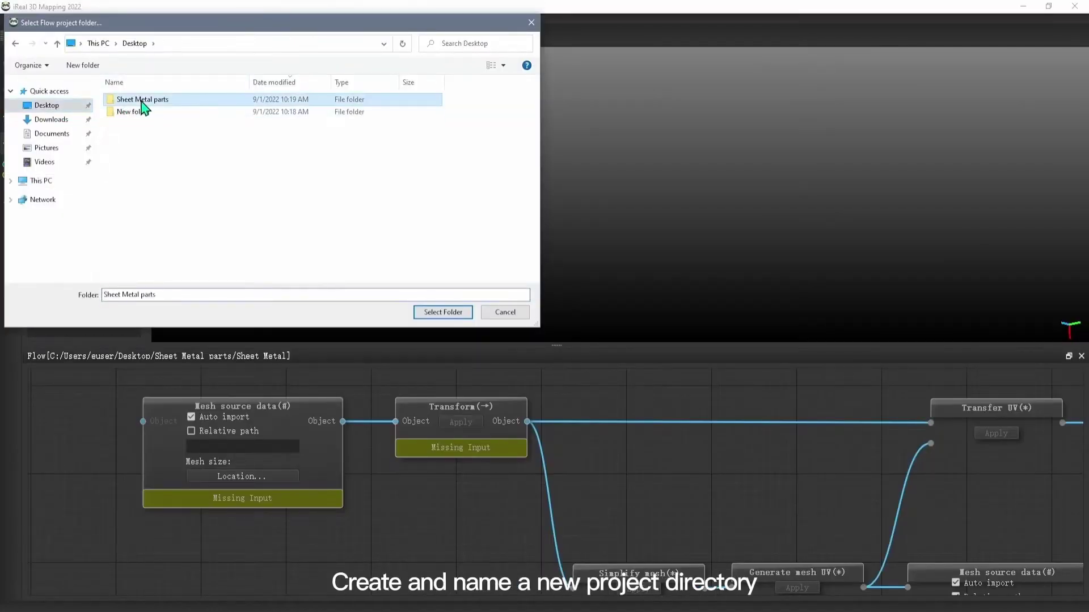
double_click(136, 101)
click(195, 106)
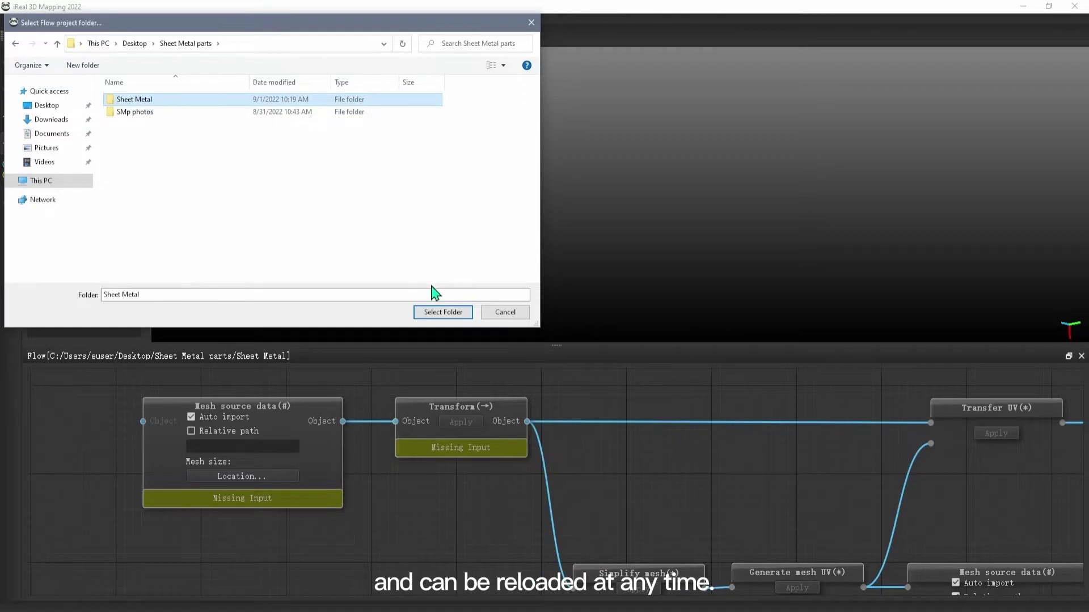
click(440, 313)
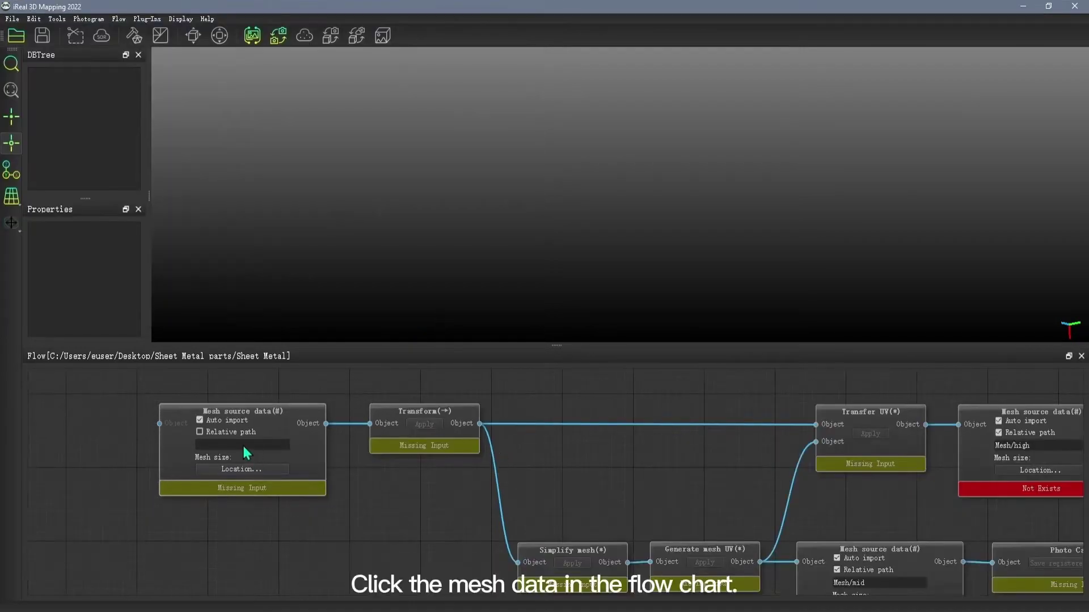
Load SMp.stl from the desktop's Sheet Metal parts folder into the flow's first mesh source data node
click(243, 447)
click(54, 108)
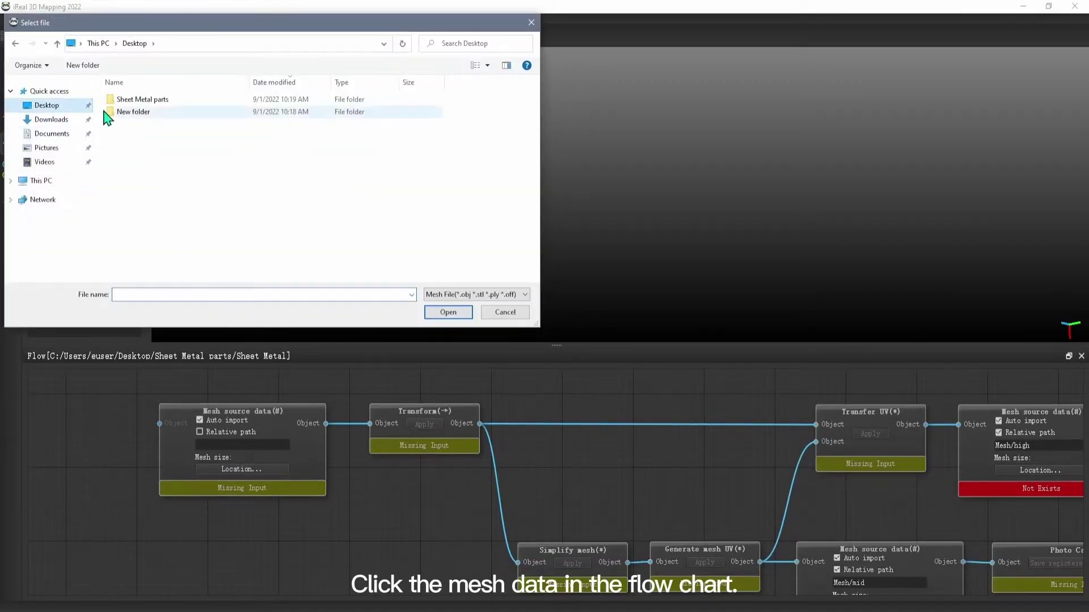
double_click(150, 102)
click(128, 124)
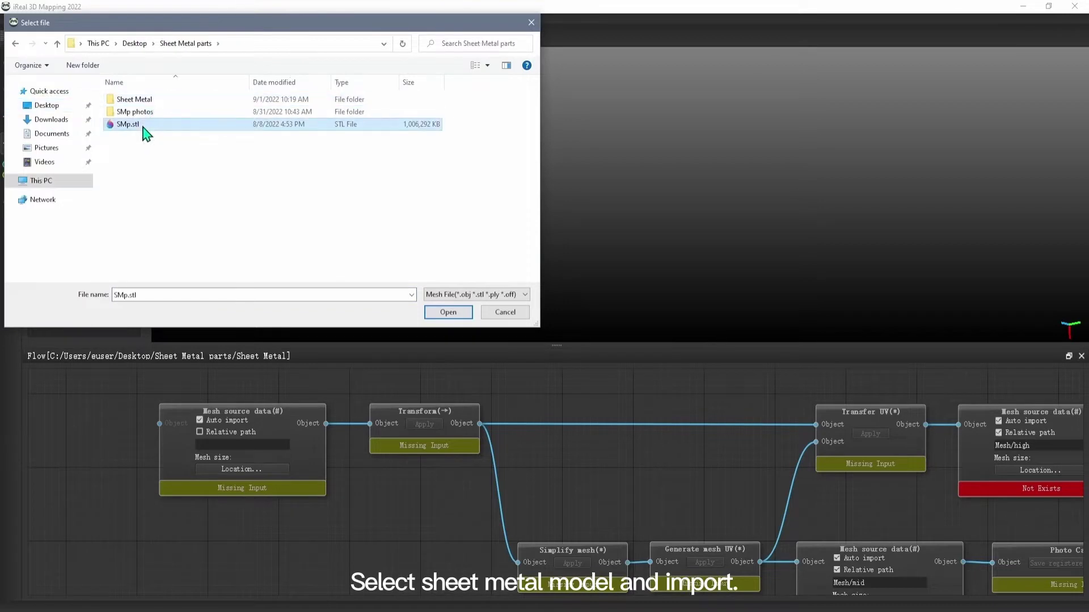
click(436, 313)
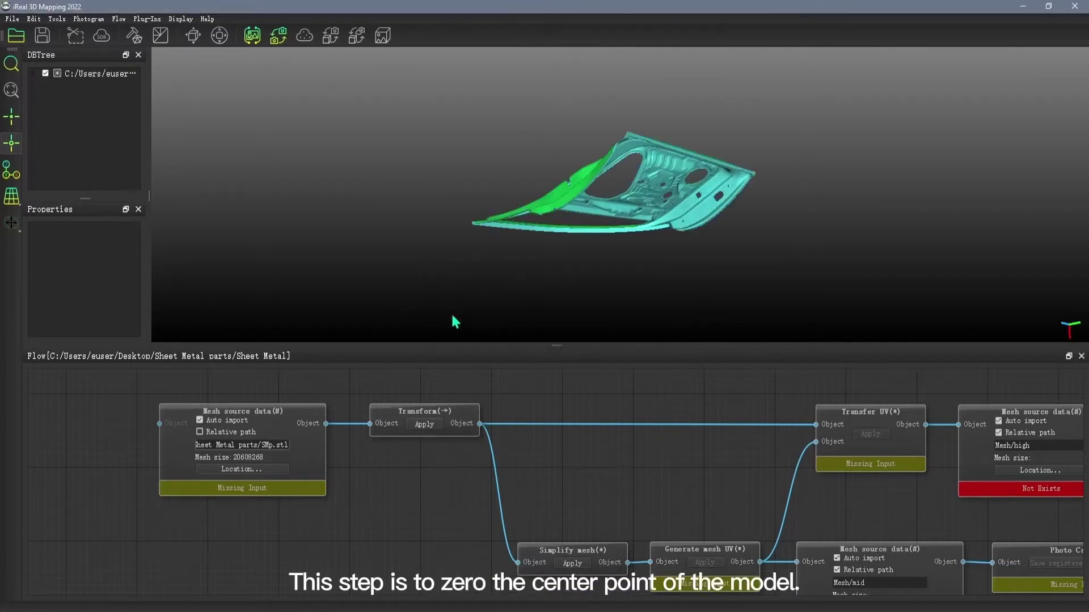
Start the Transform node, move the model's bounding-box centre to the origin, and show the whole model from the top view
click(423, 425)
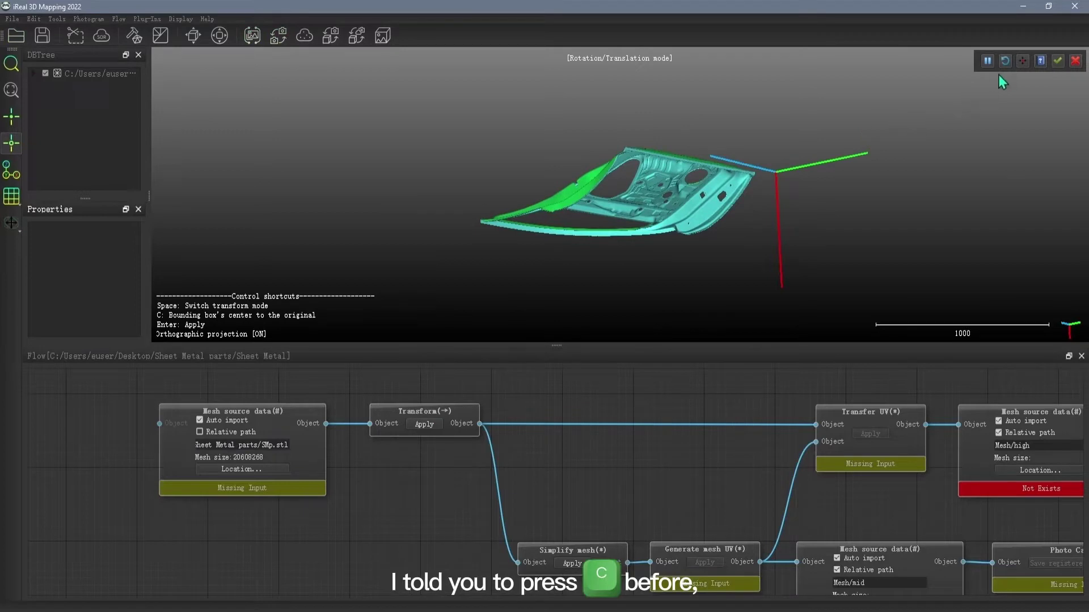
click(1019, 60)
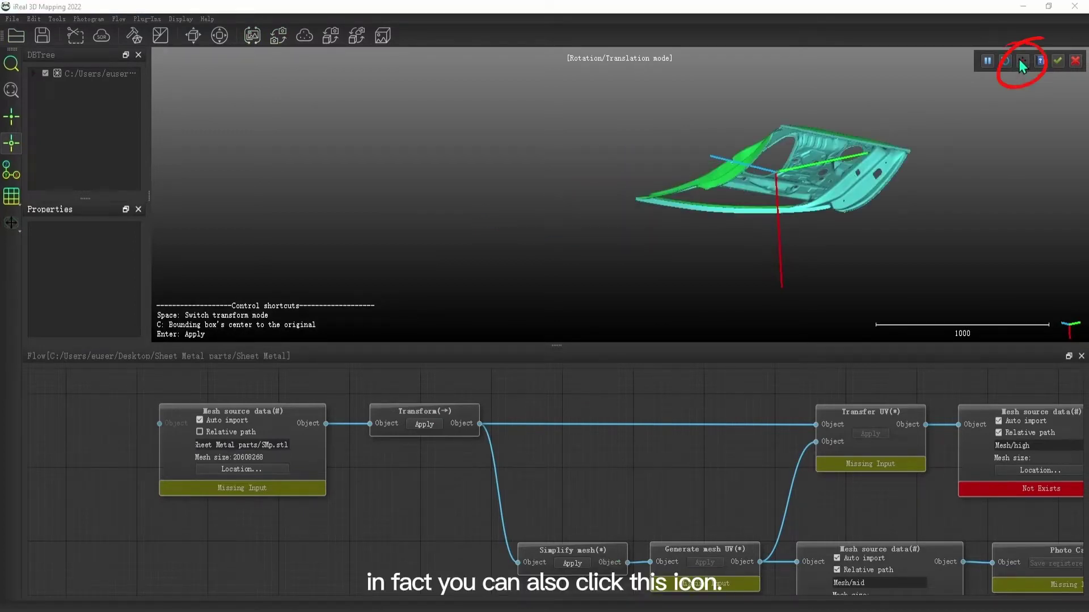
click(15, 124)
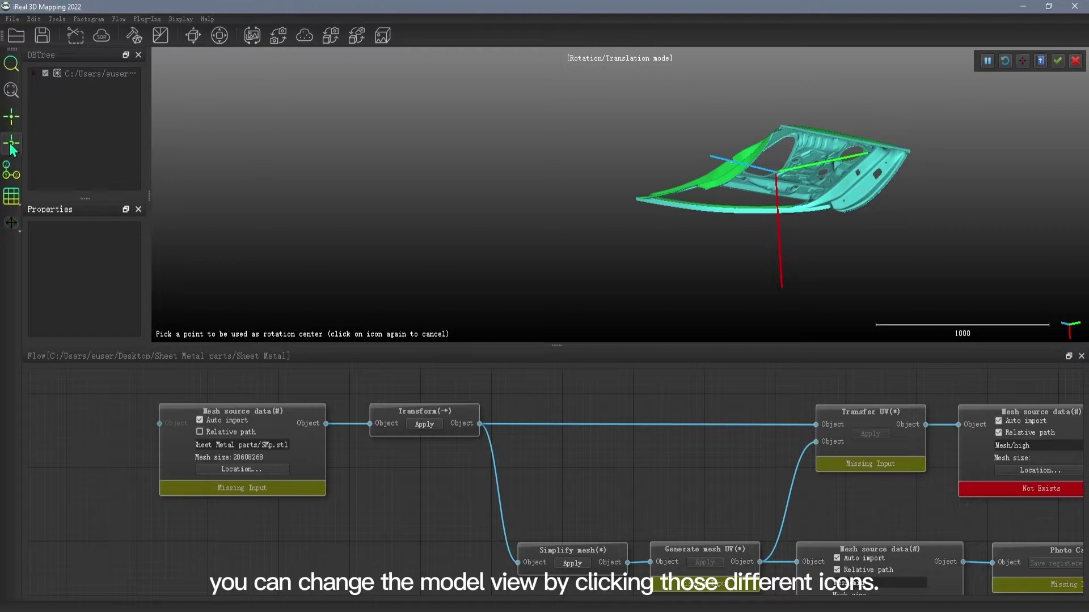
click(11, 178)
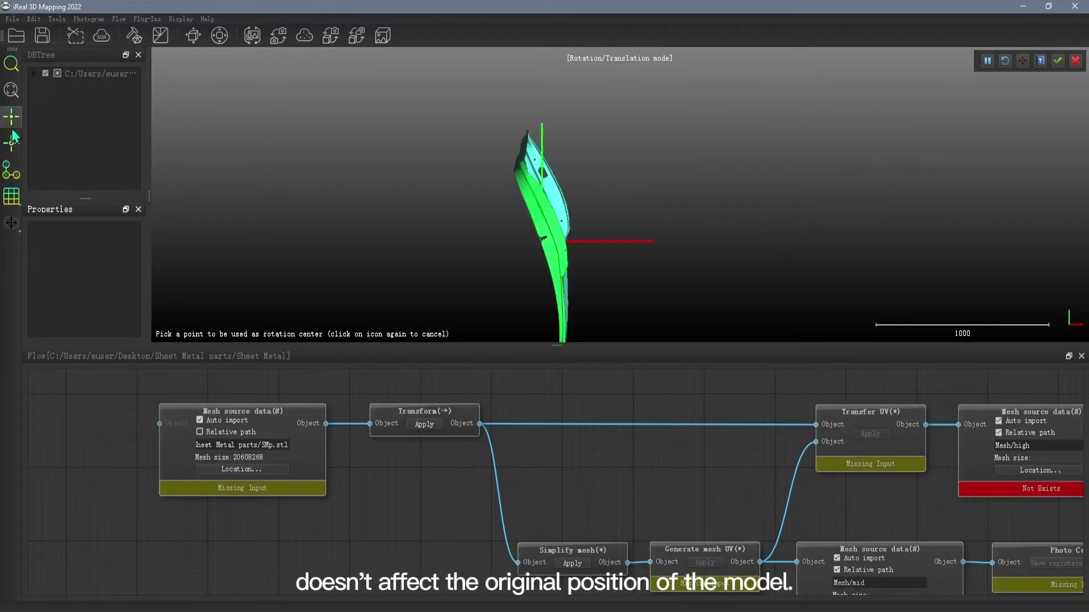
click(14, 65)
Rotate the door model until it stands upright and faces the top view, and apply the transform
drag(760, 153, 777, 214)
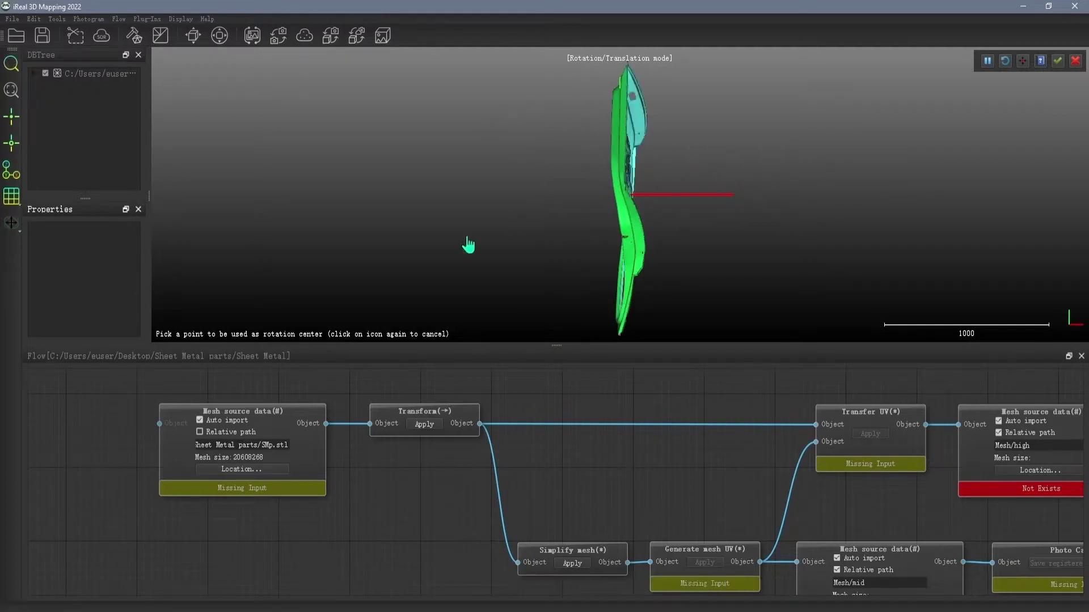
drag(468, 245, 501, 174)
drag(720, 113, 722, 235)
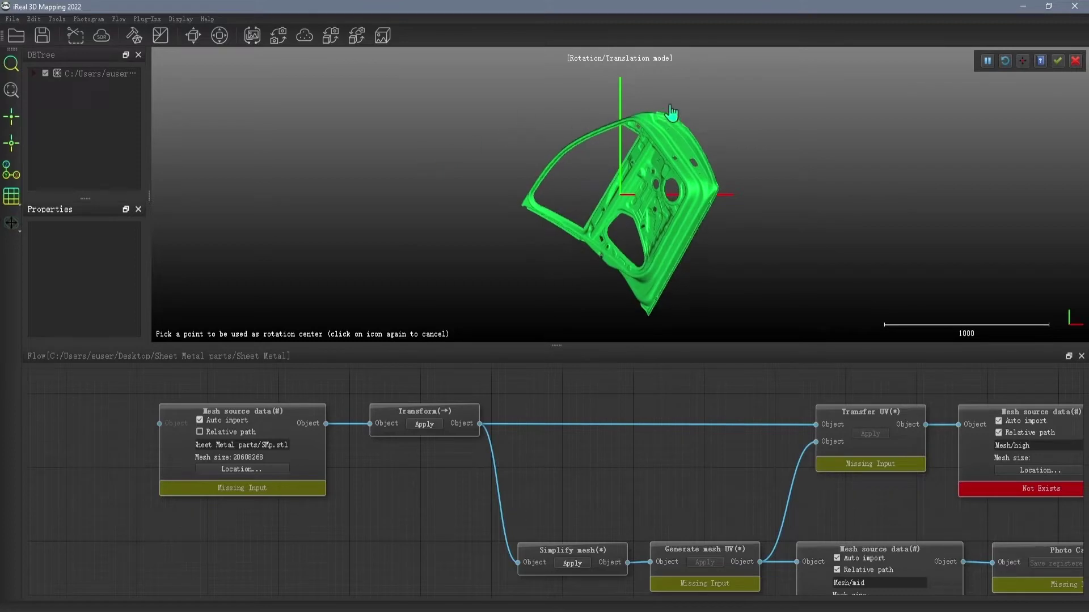
drag(670, 113, 764, 210)
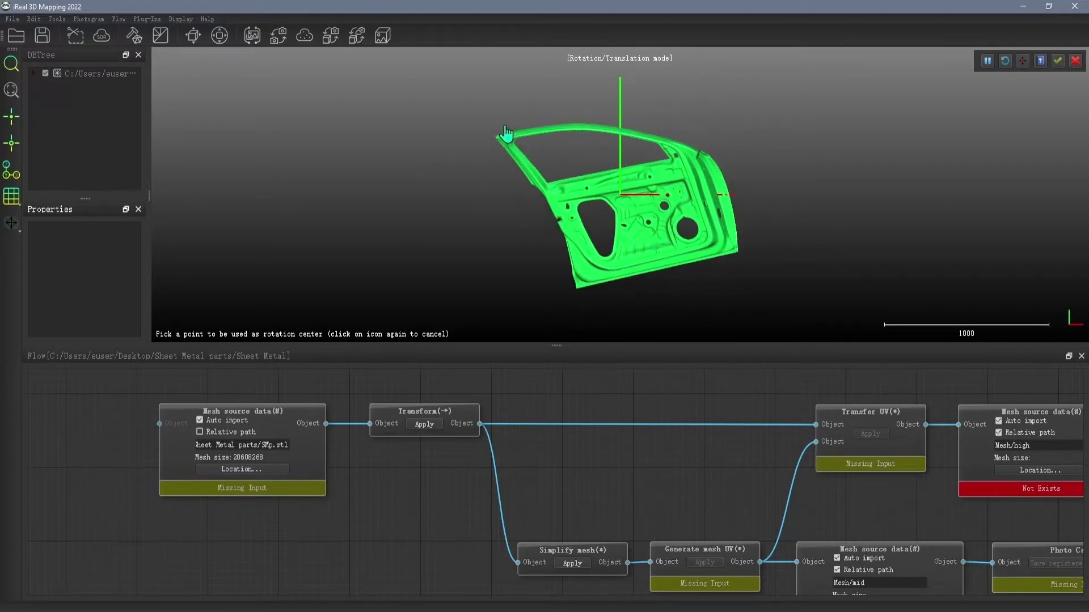
drag(601, 82, 508, 269)
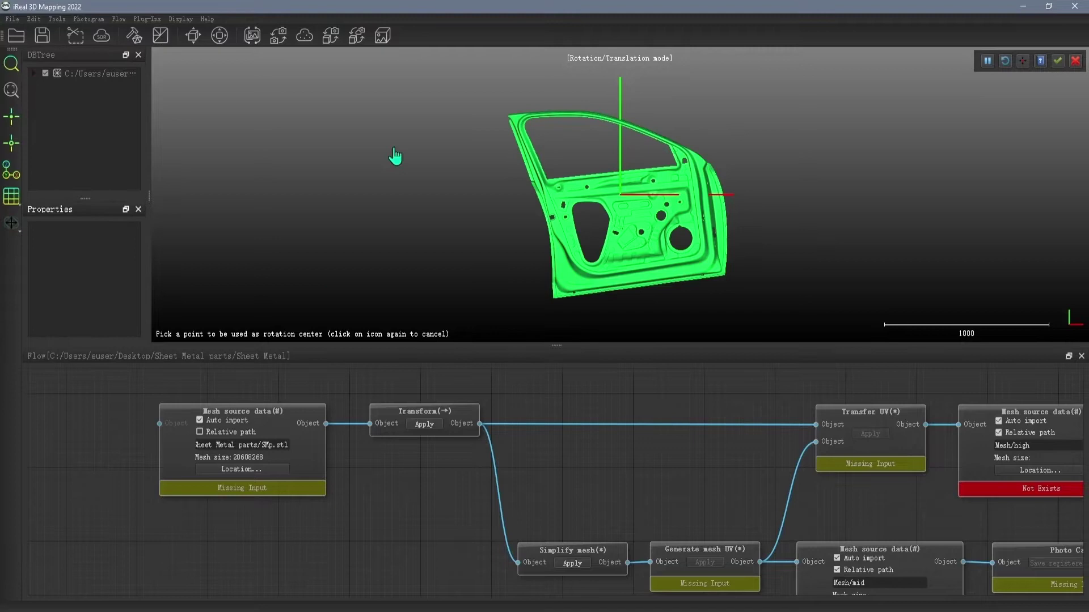
drag(470, 210, 569, 172)
drag(781, 244, 877, 203)
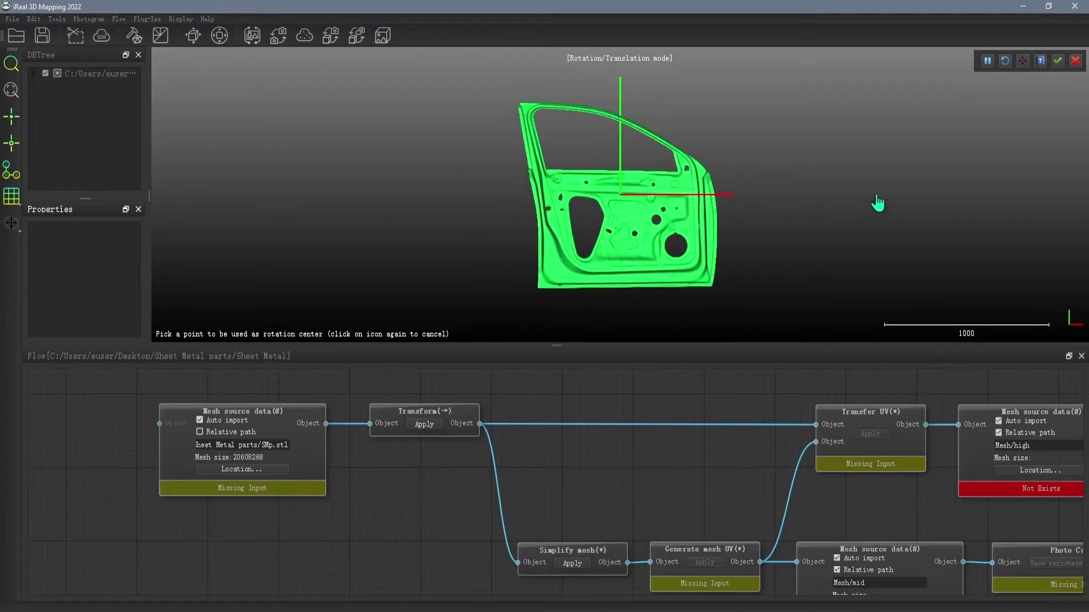
click(1059, 64)
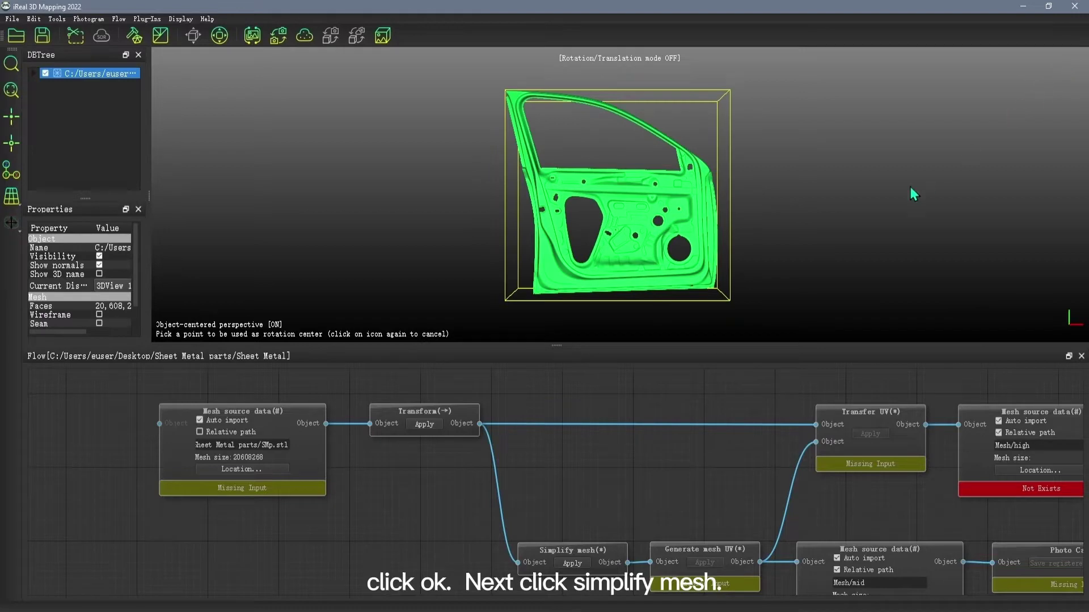
Simplify the door mesh to 2 % (412165 faces) with Non strict UV, and generate its mesh UVs with the default settings
click(571, 563)
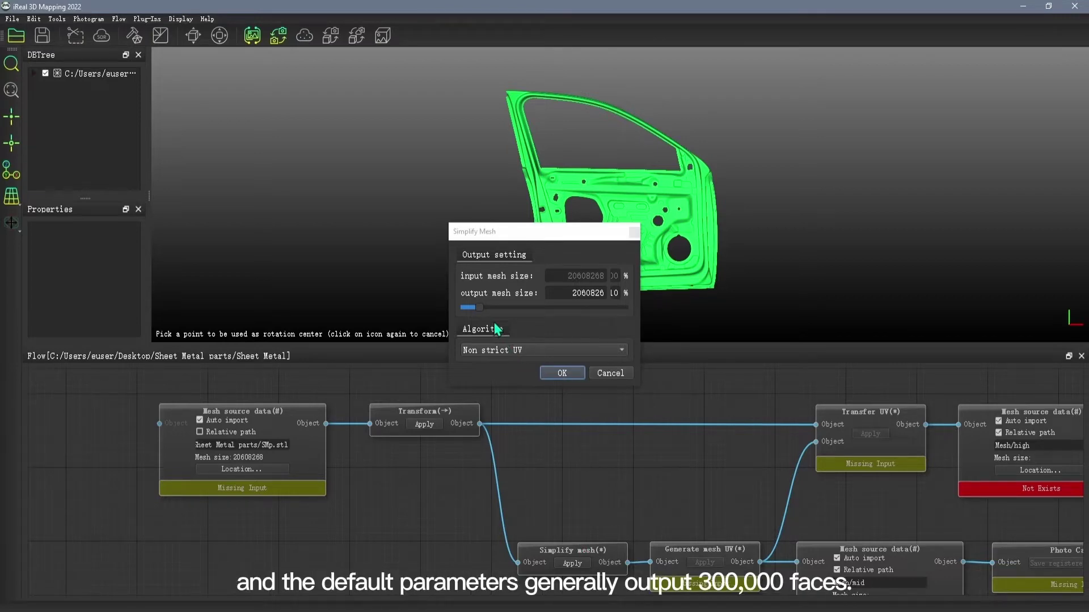
drag(480, 308, 468, 315)
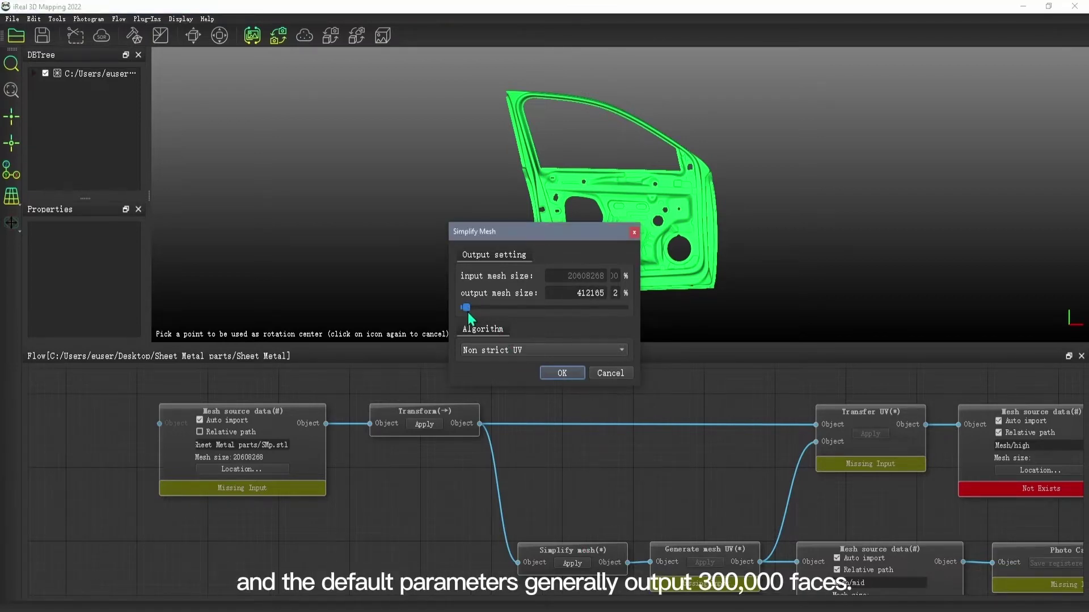
click(562, 373)
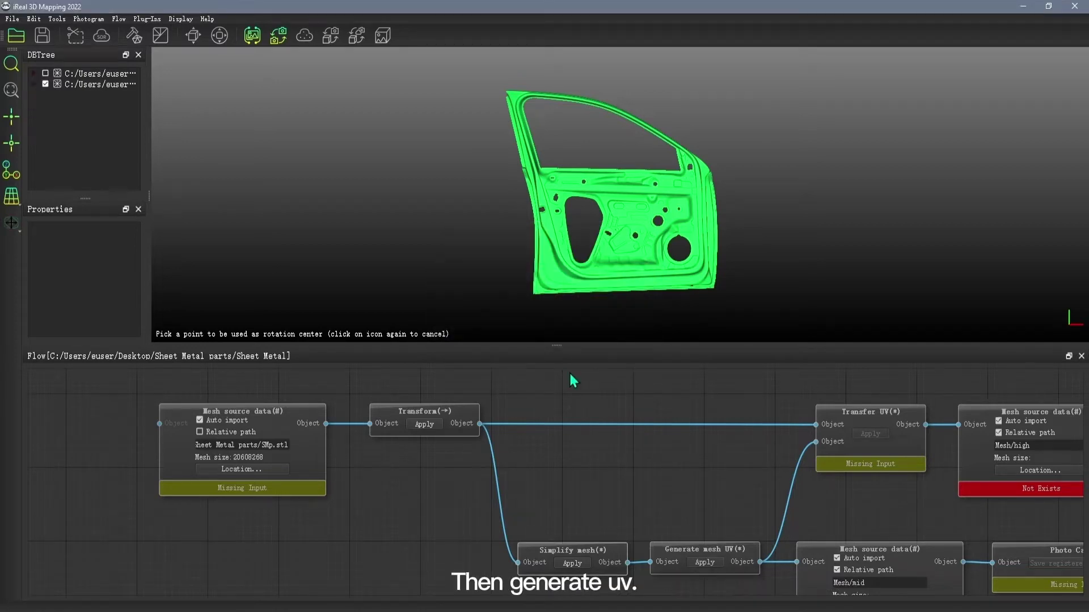
click(698, 562)
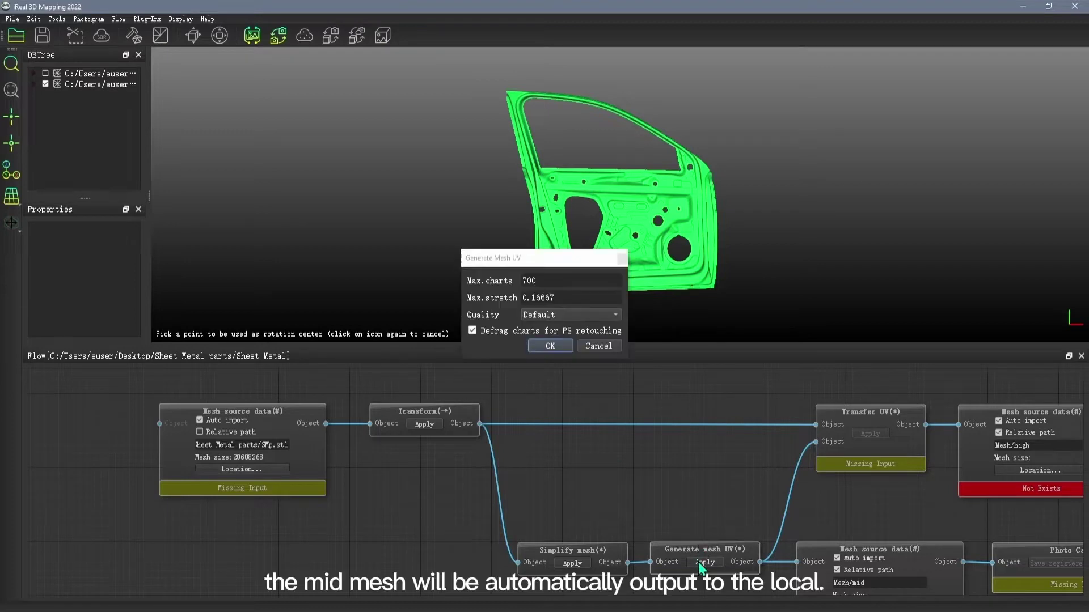
click(550, 347)
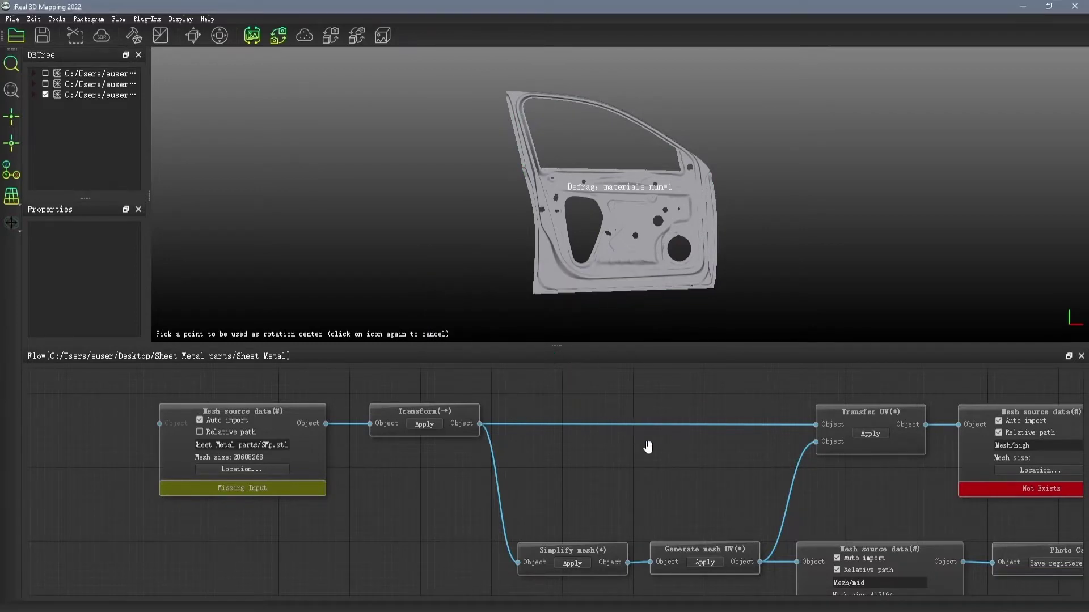
Check the exported mid mesh files in the output folder of the Mesh/mid node
drag(653, 467, 384, 432)
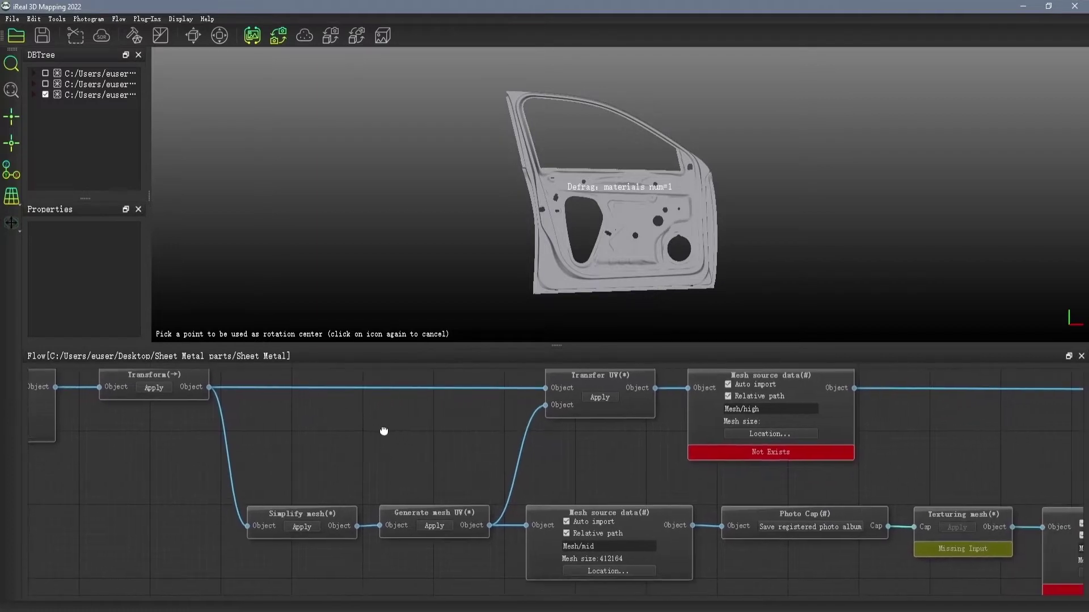
drag(849, 480, 914, 467)
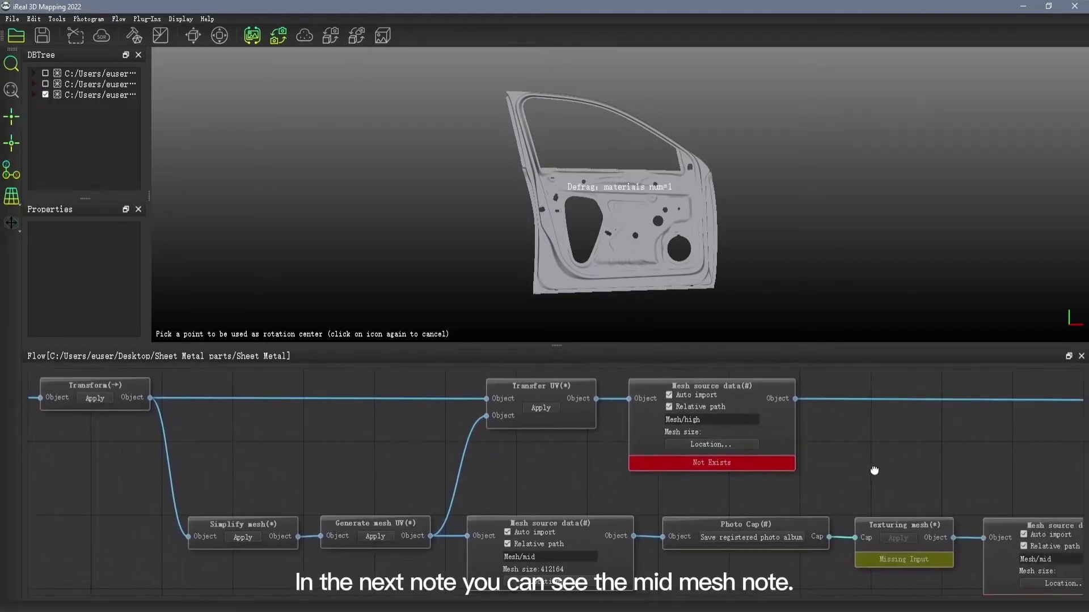
drag(874, 470, 857, 464)
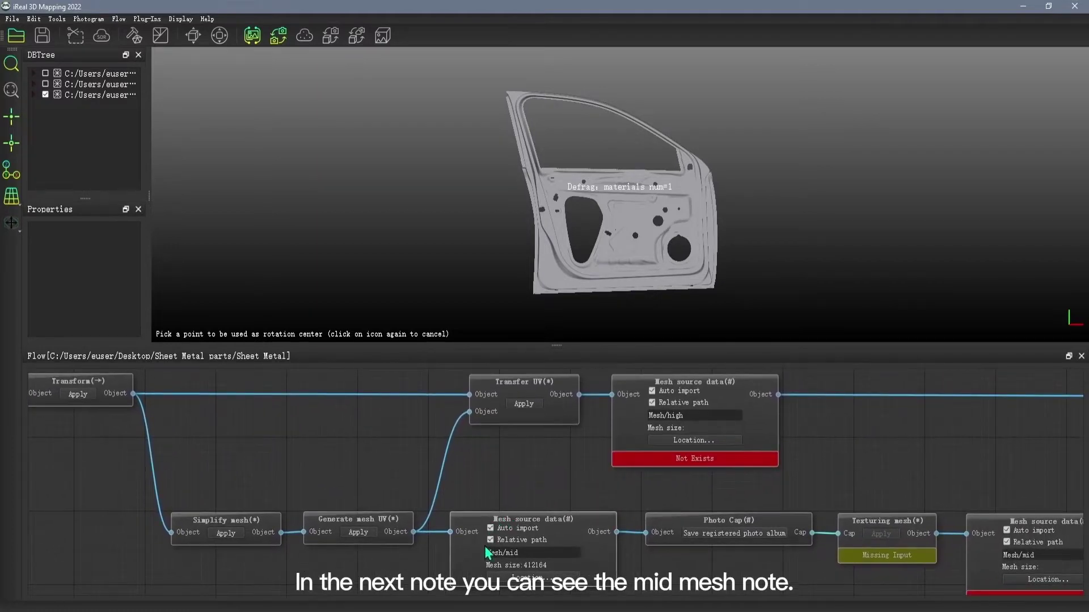
click(528, 578)
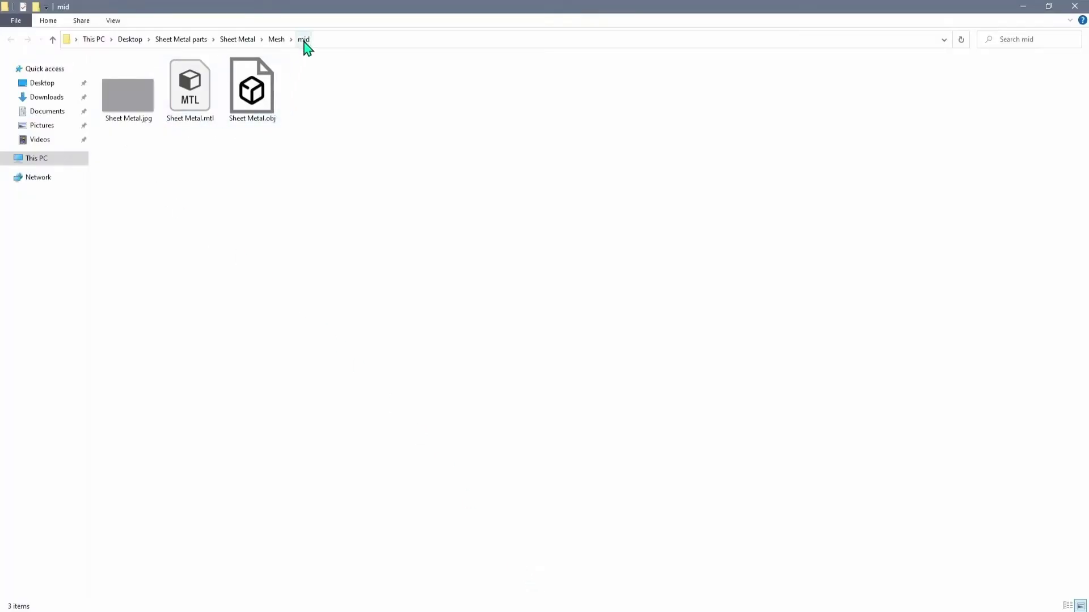
click(1074, 5)
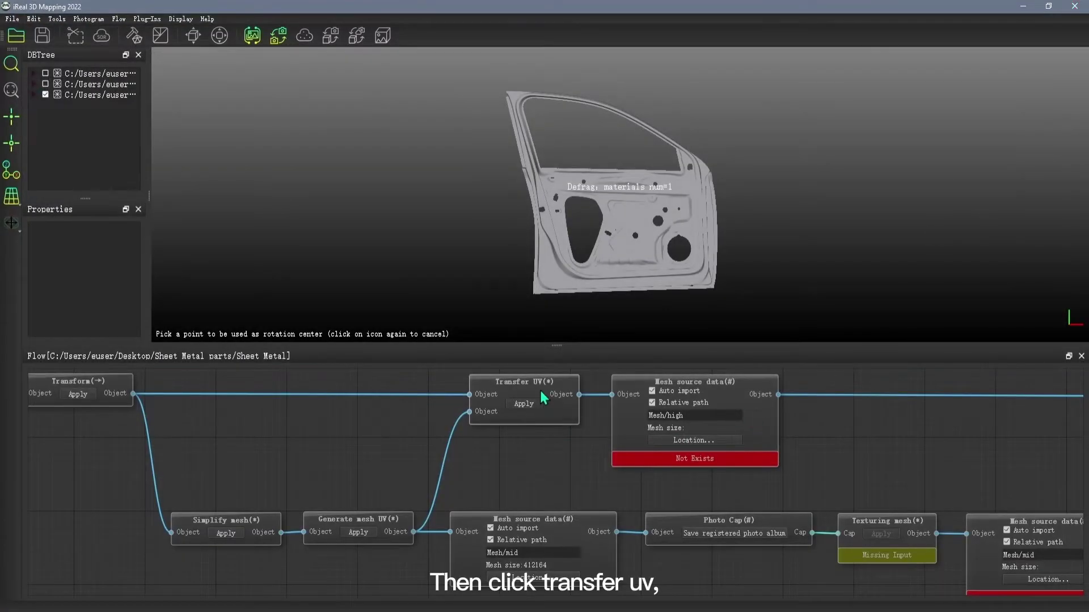
Transfer the generated UVs to the high-poly mesh and check its exported file in the Mesh/high folder
drag(540, 392, 542, 395)
click(525, 408)
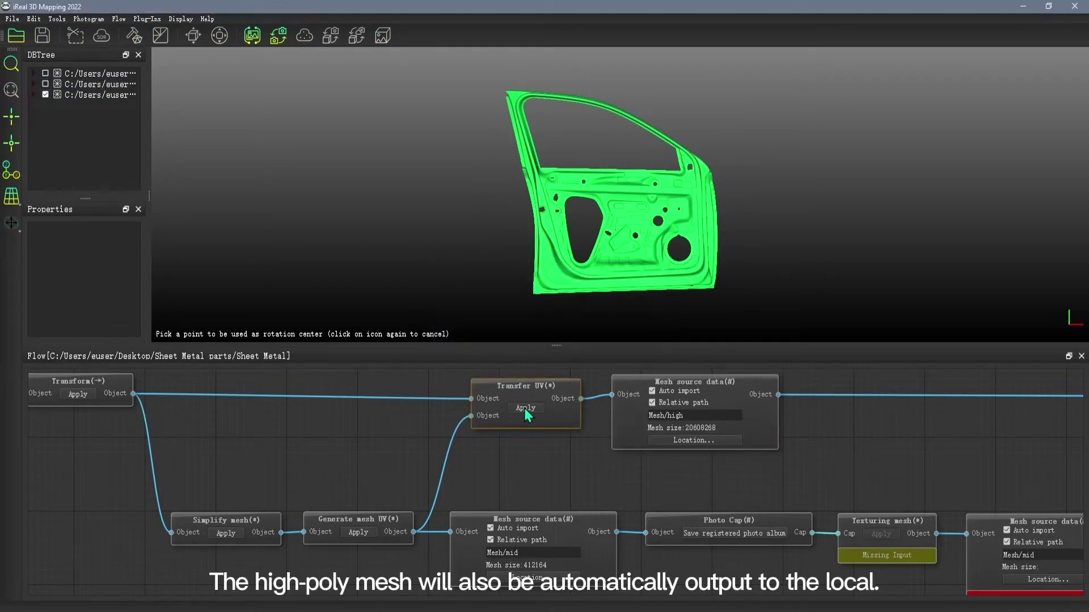
drag(585, 457, 443, 416)
click(387, 457)
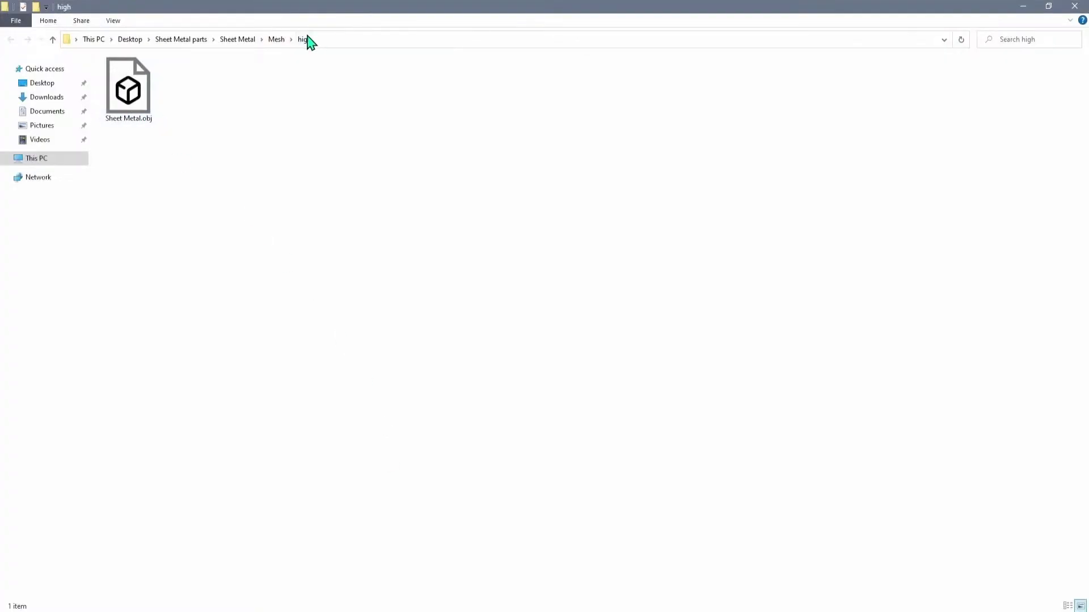
click(1074, 6)
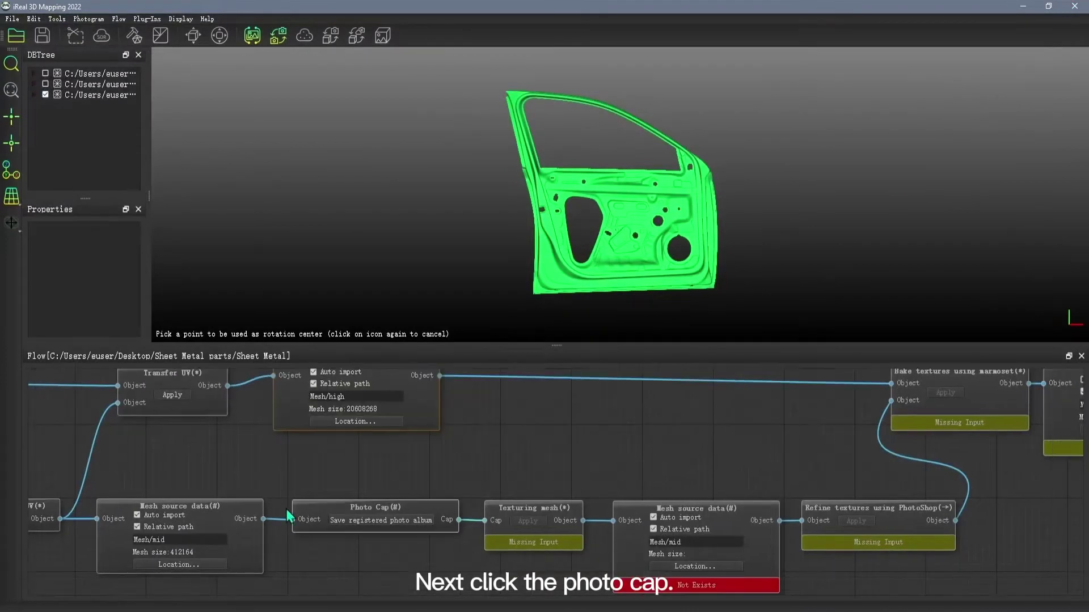
Create a photo album named PhotoGallery in the Photo Cap node
drag(432, 576, 315, 594)
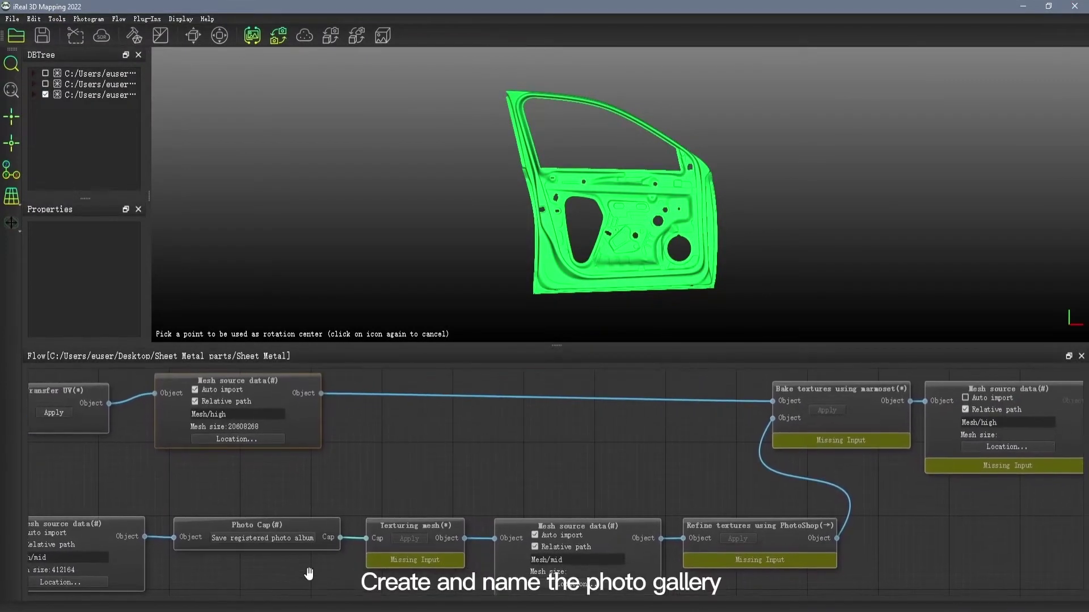
double_click(314, 533)
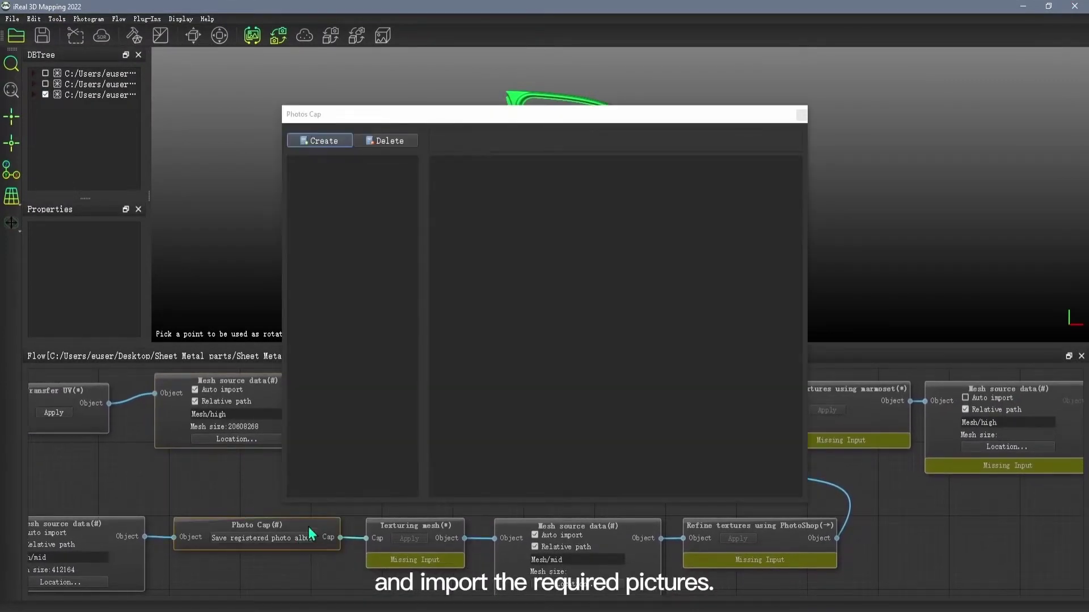
click(318, 142)
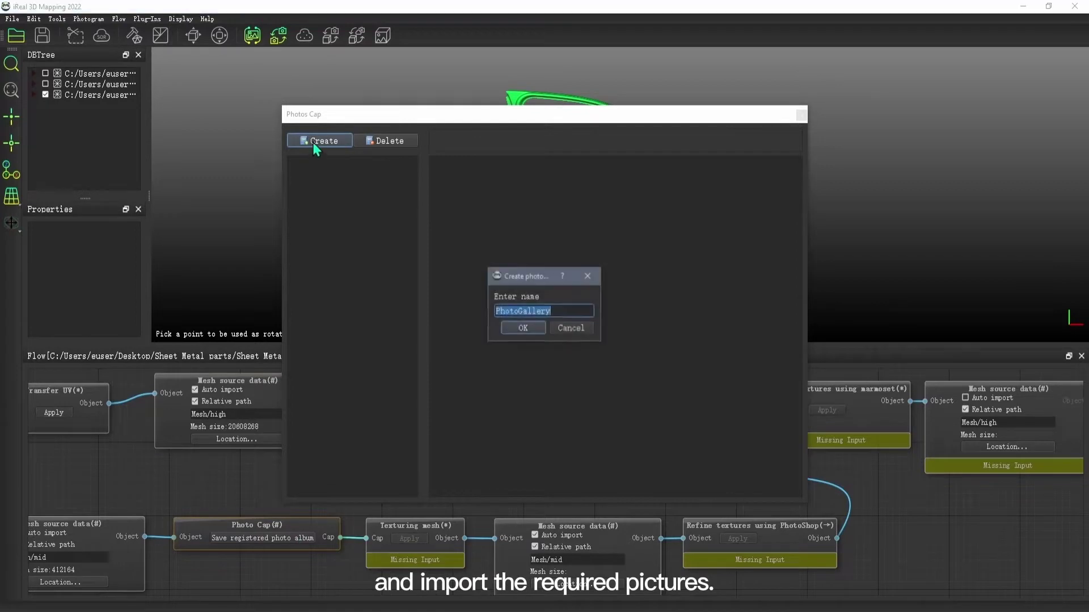
click(522, 329)
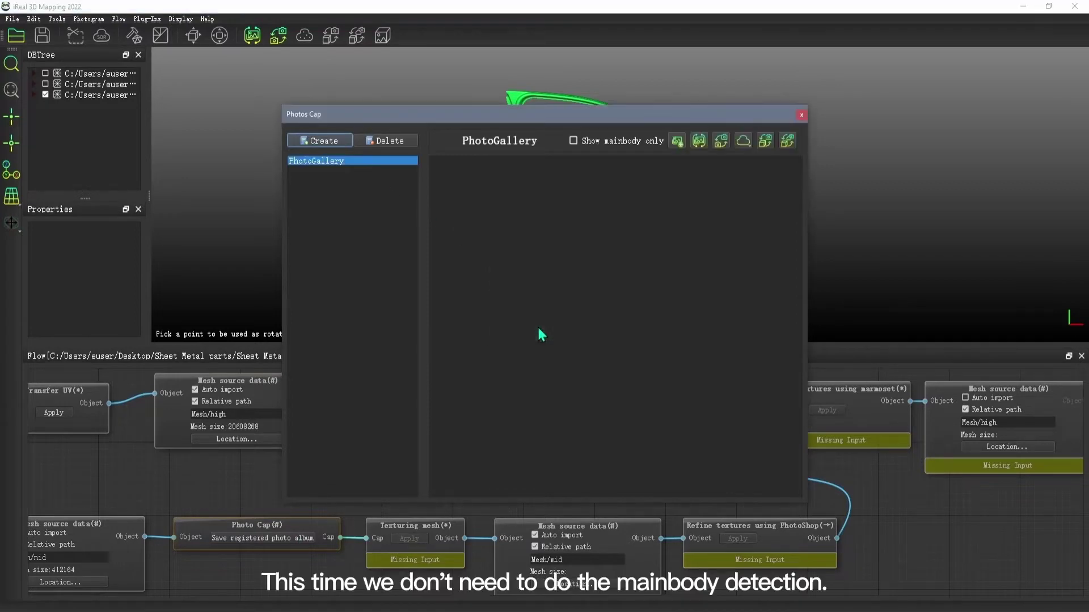
Add the photos DSC08880.JPG to DSC08955.JPG from the Sheet Metal parts/SMp photos folder to PhotoGallery
click(678, 142)
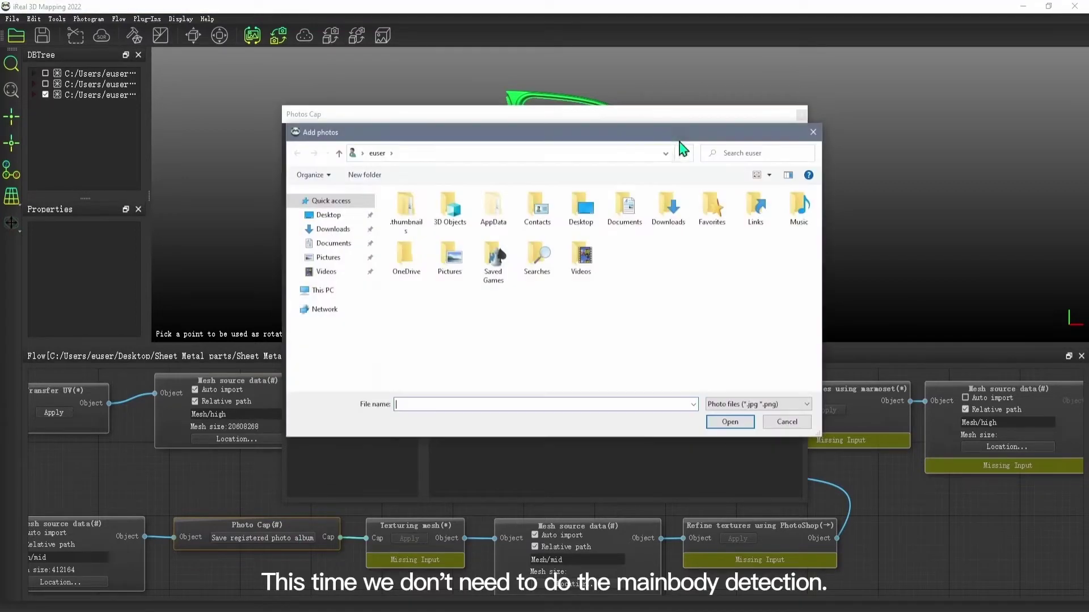
click(335, 219)
double_click(431, 215)
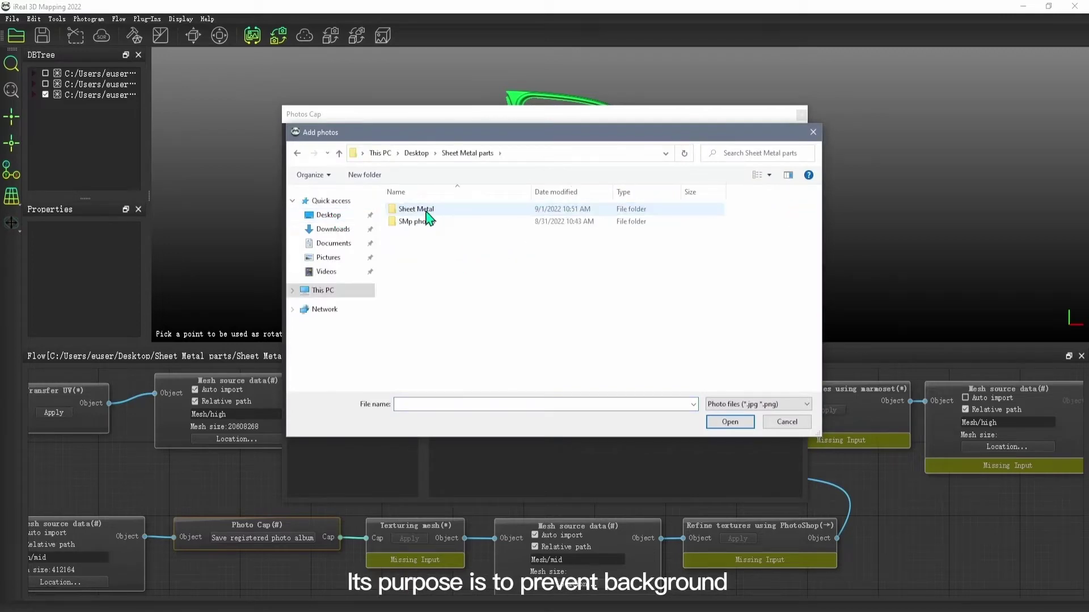
double_click(428, 221)
click(535, 210)
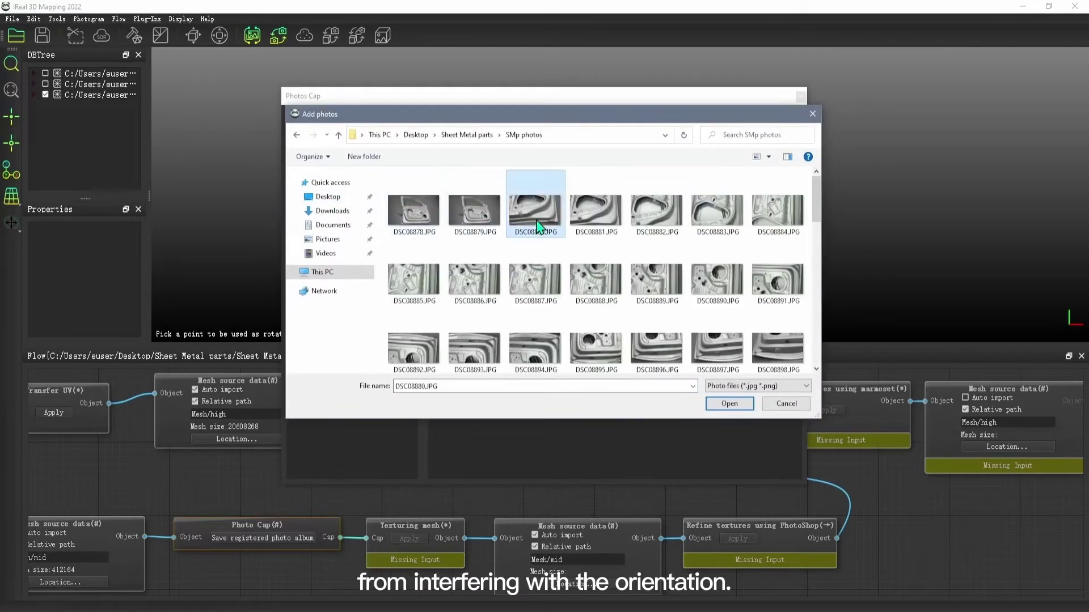
drag(818, 216, 817, 340)
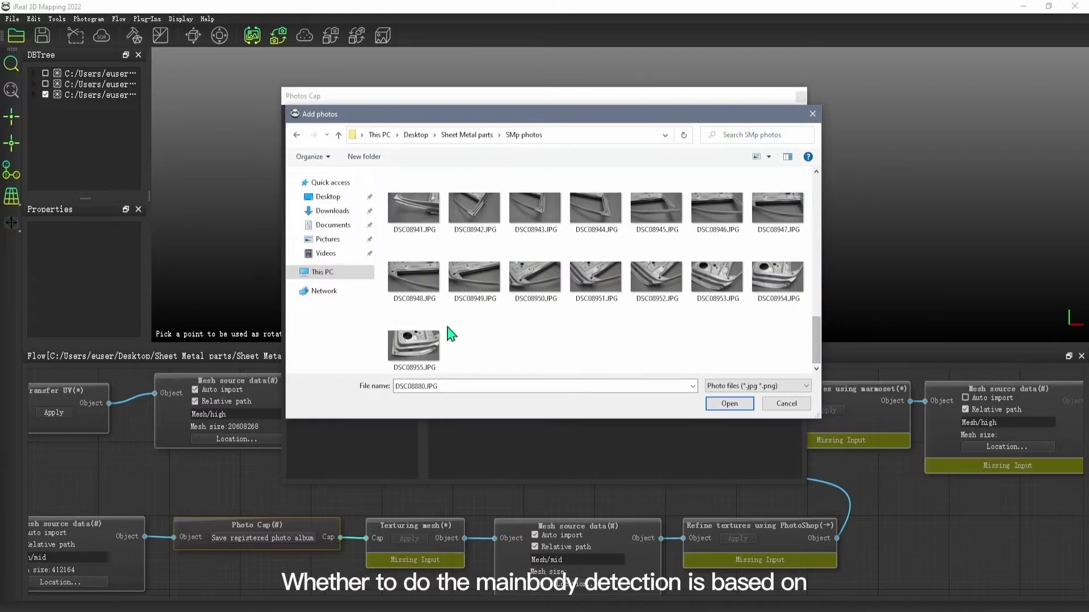
click(437, 338)
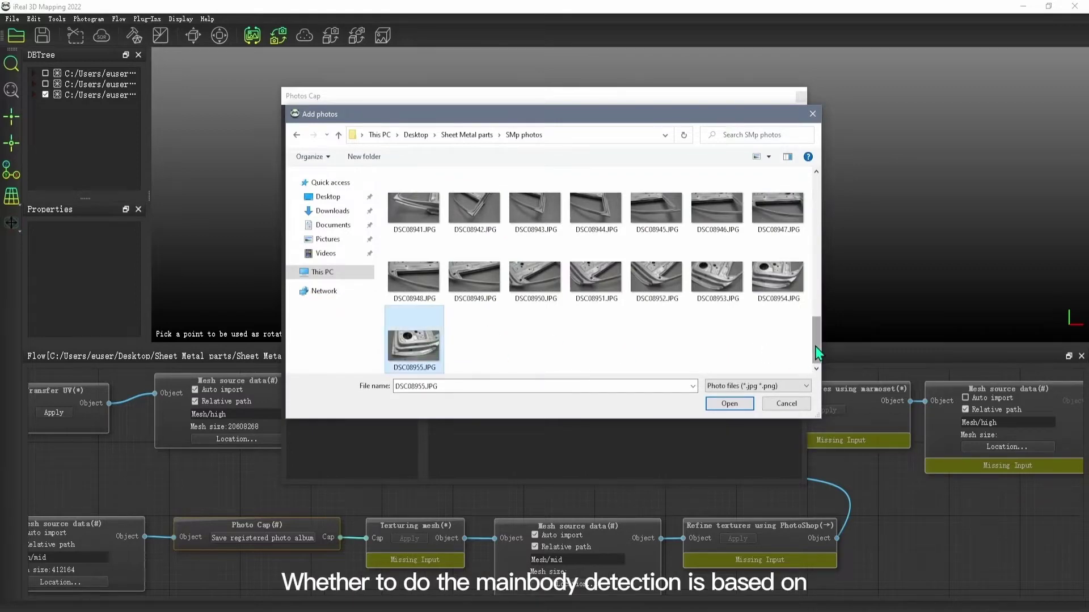
scroll(617, 186, up, 10)
shift+click(545, 183)
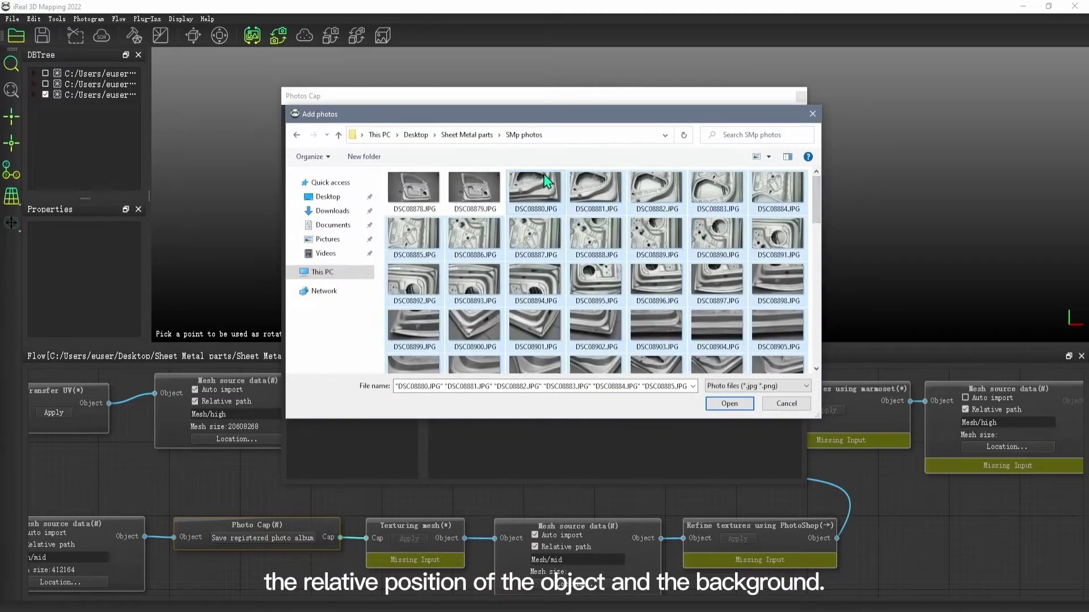
click(728, 404)
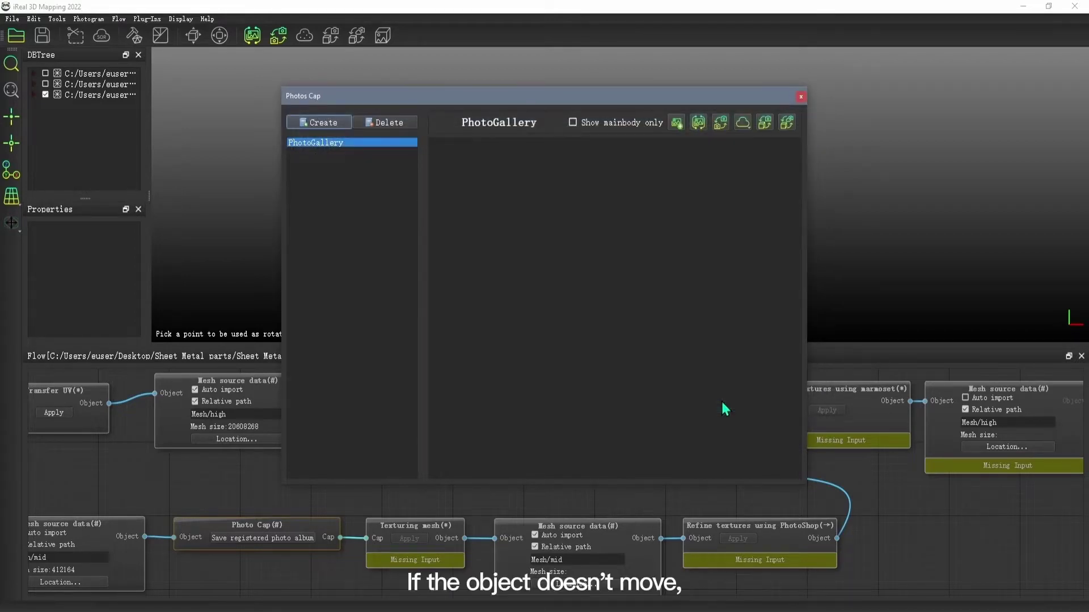
Run relative orientation on the PhotoGallery photos with the default SIMPLE_RADIAL camera model and HIGH quality
scroll(770, 347, down, 10)
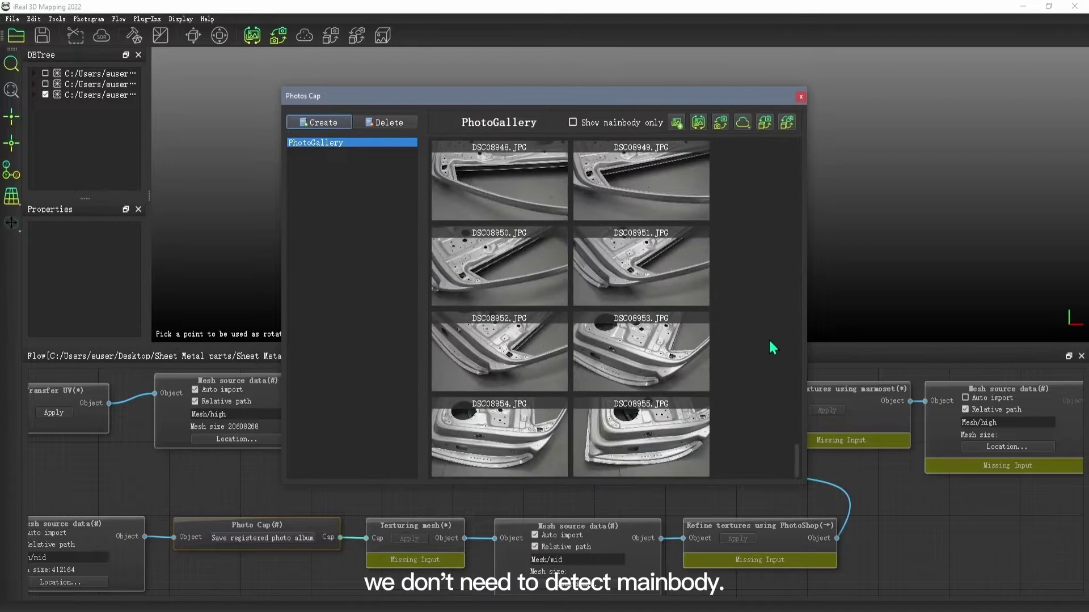
scroll(772, 347, up, 10)
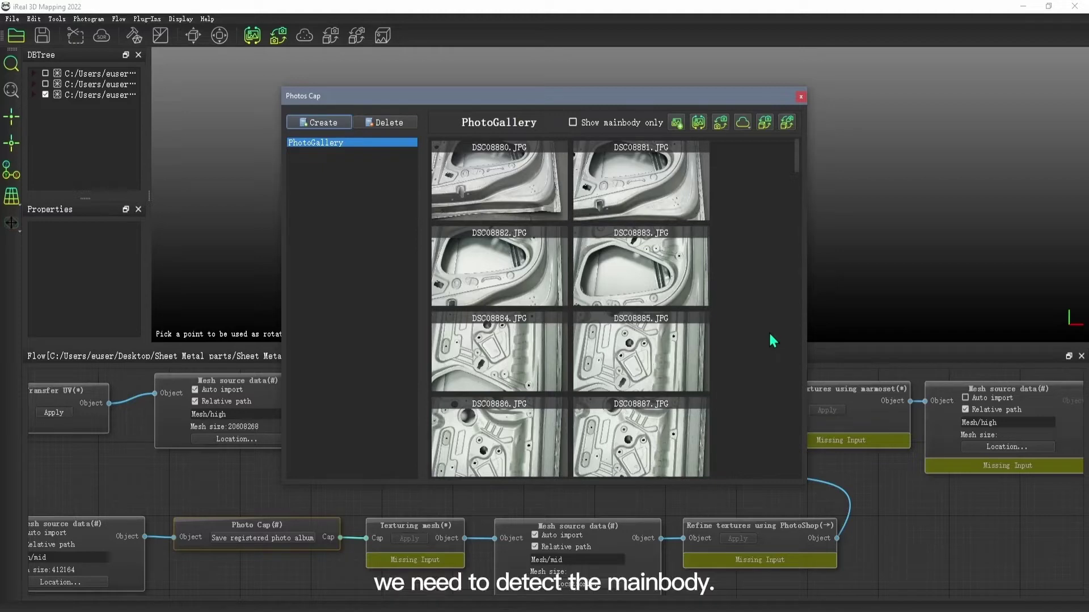
click(718, 125)
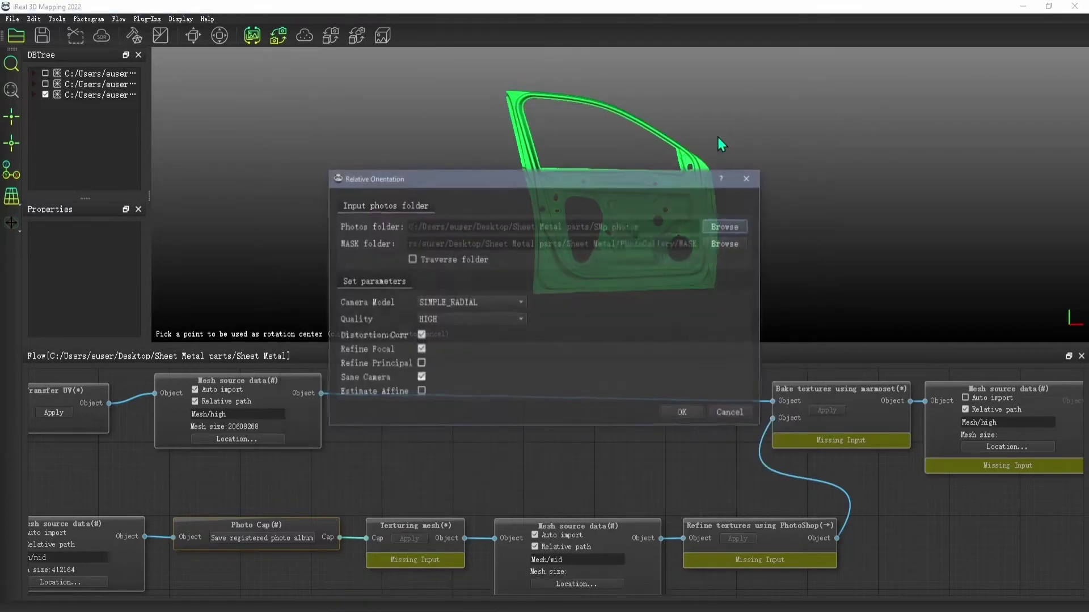
click(693, 420)
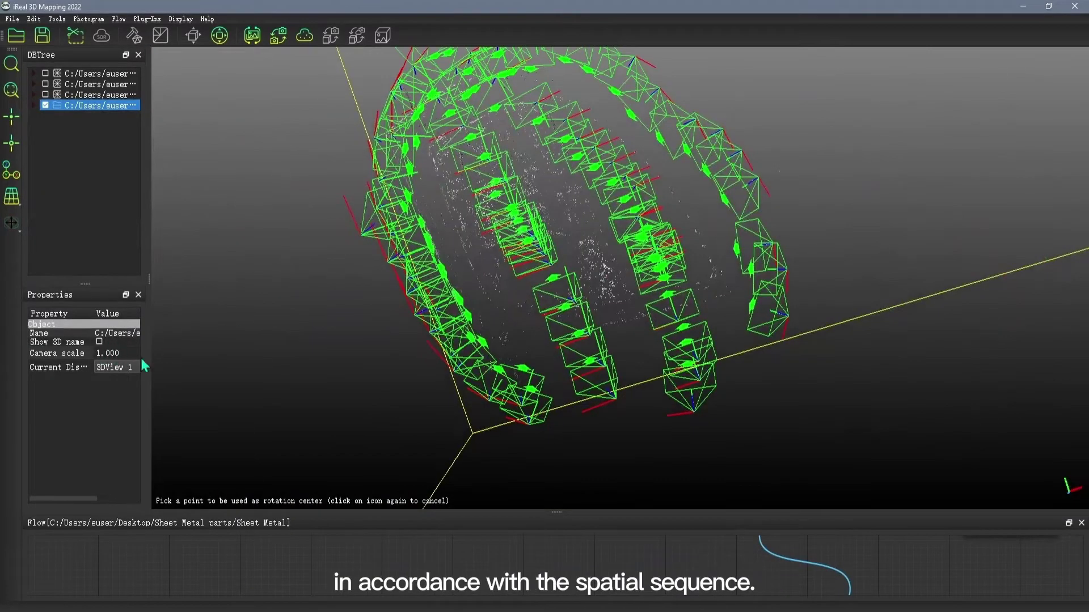
Set the camera scale of the oriented photo group to 0.5
double_click(119, 352)
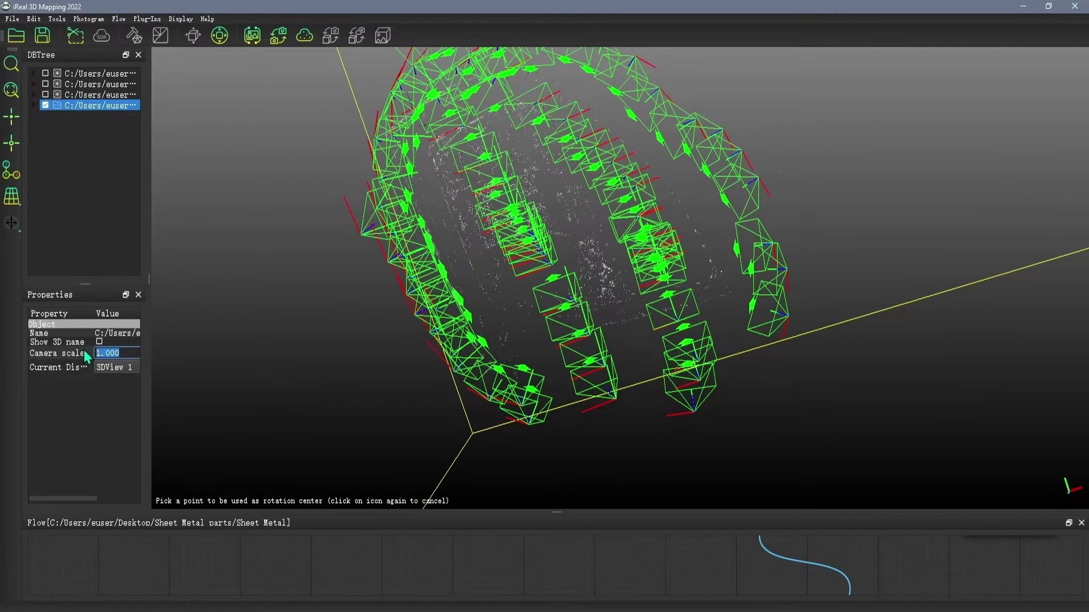
text(0.5)
key(Return)
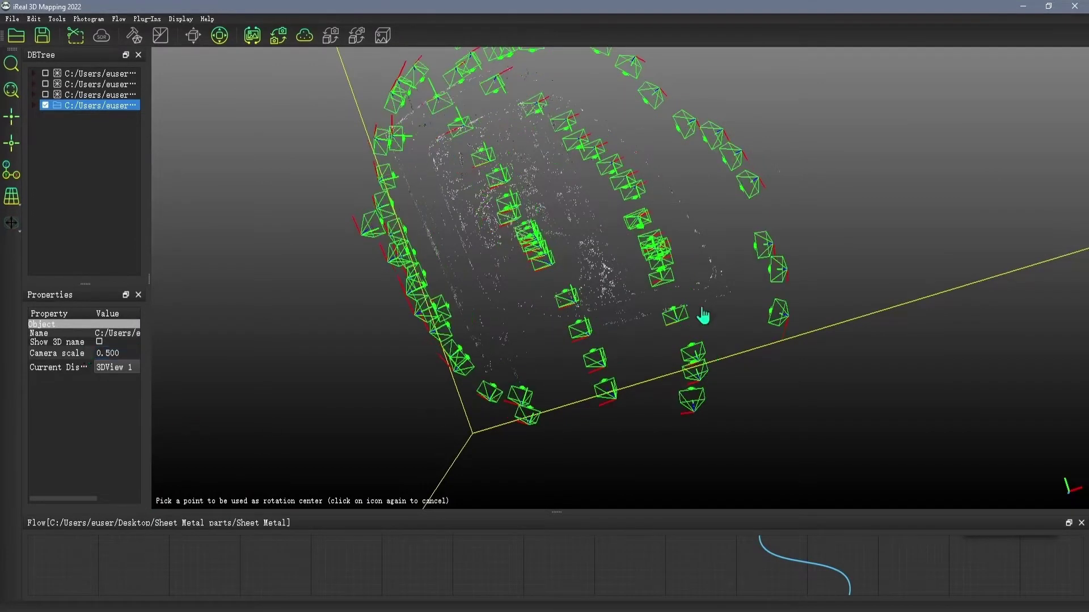
Examine from several angles how the oriented cameras are arranged around the sparse point cloud of the door
drag(540, 339, 503, 304)
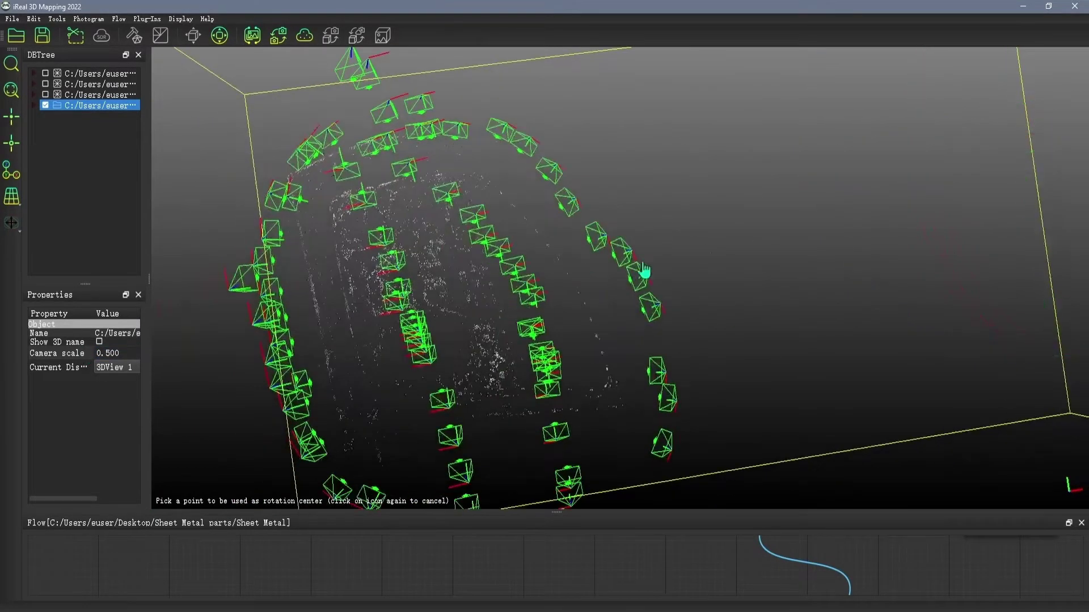
drag(645, 271, 1022, 262)
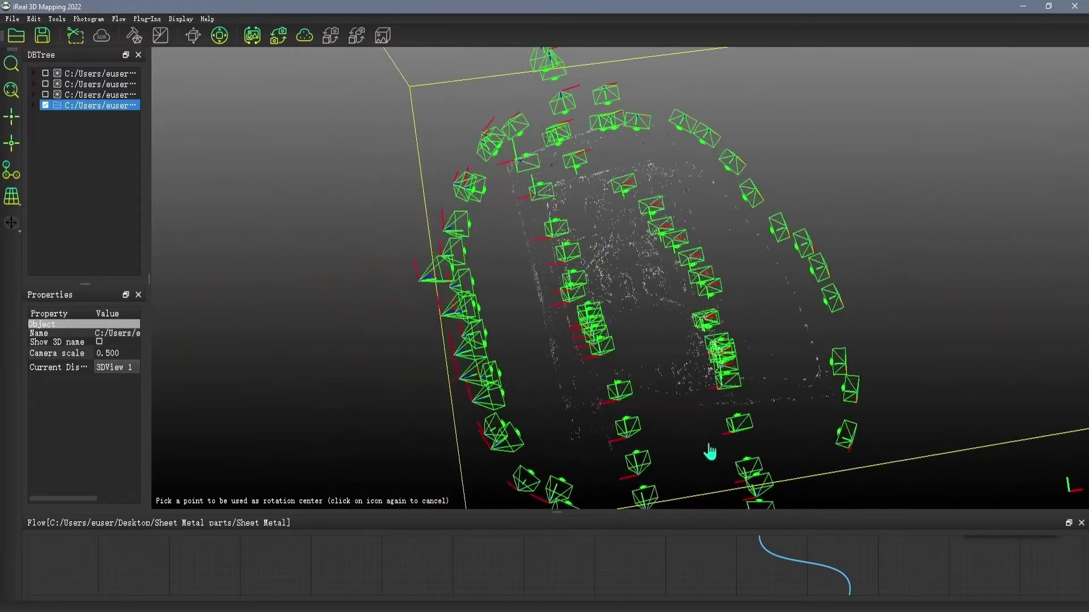
drag(710, 452, 748, 351)
drag(851, 286, 642, 117)
drag(568, 257, 529, 263)
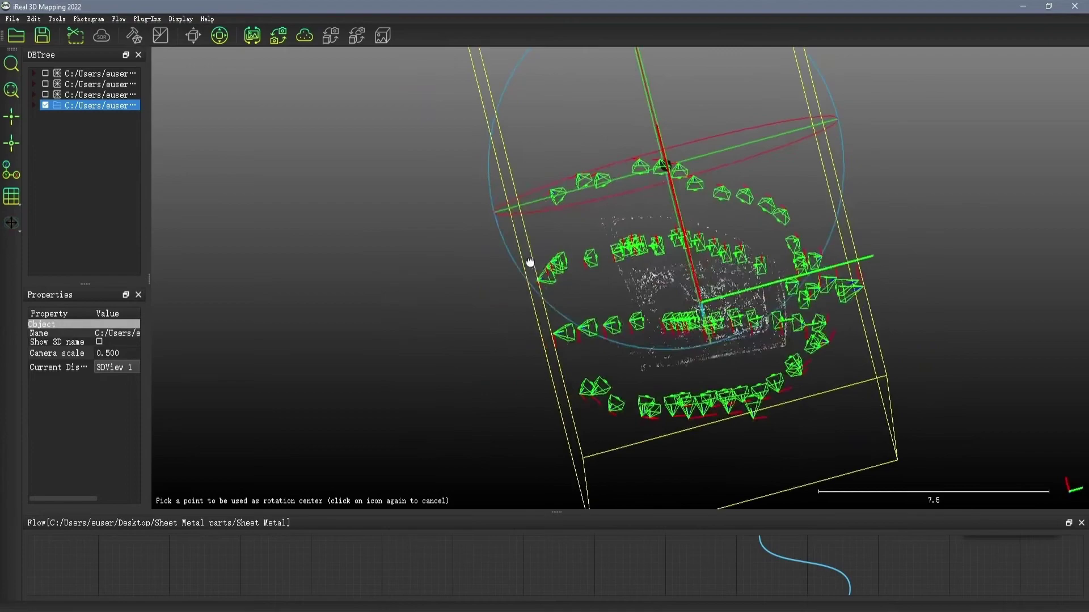
scroll(708, 299, up, 7)
drag(708, 301, 670, 210)
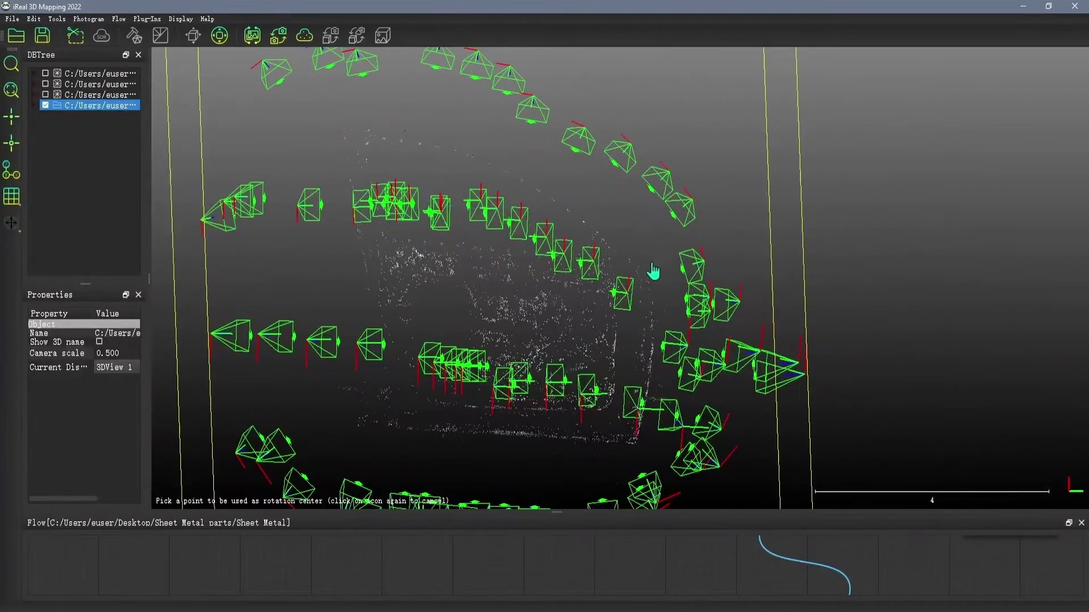
drag(633, 340, 649, 333)
right_drag(667, 220, 733, 202)
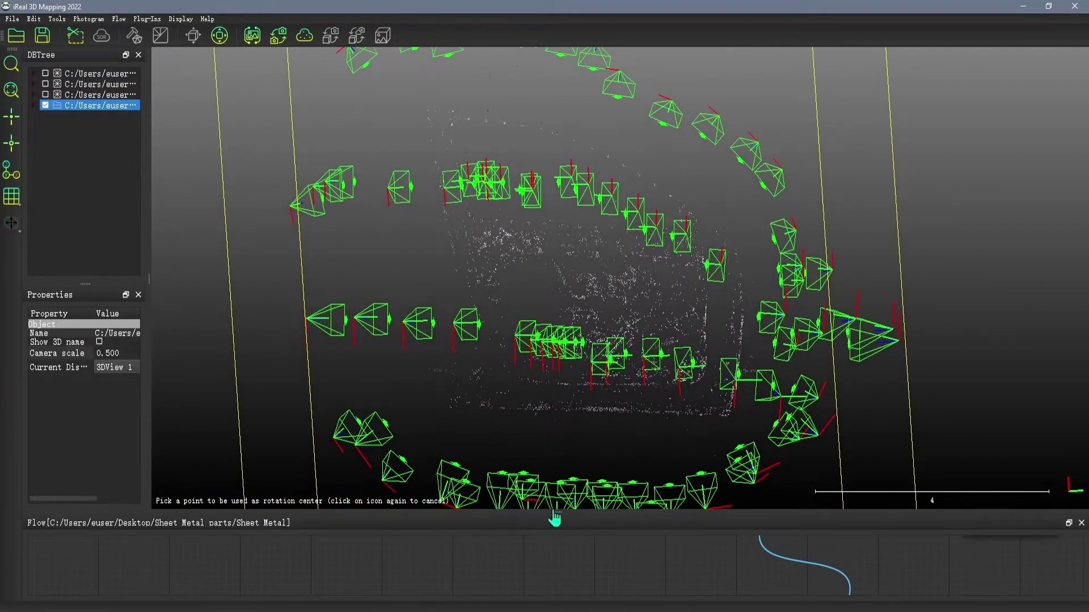
Start absolute orientation for PhotoGallery and choose camera 23 from the camera list as the photo to match
drag(556, 513, 583, 281)
scroll(583, 278, down, 6)
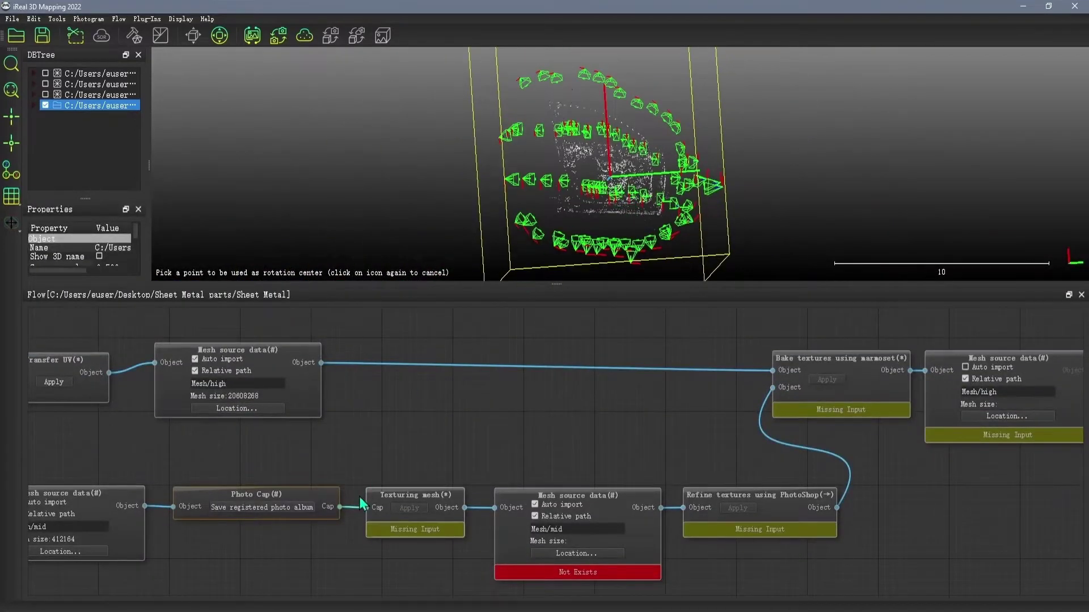
double_click(333, 505)
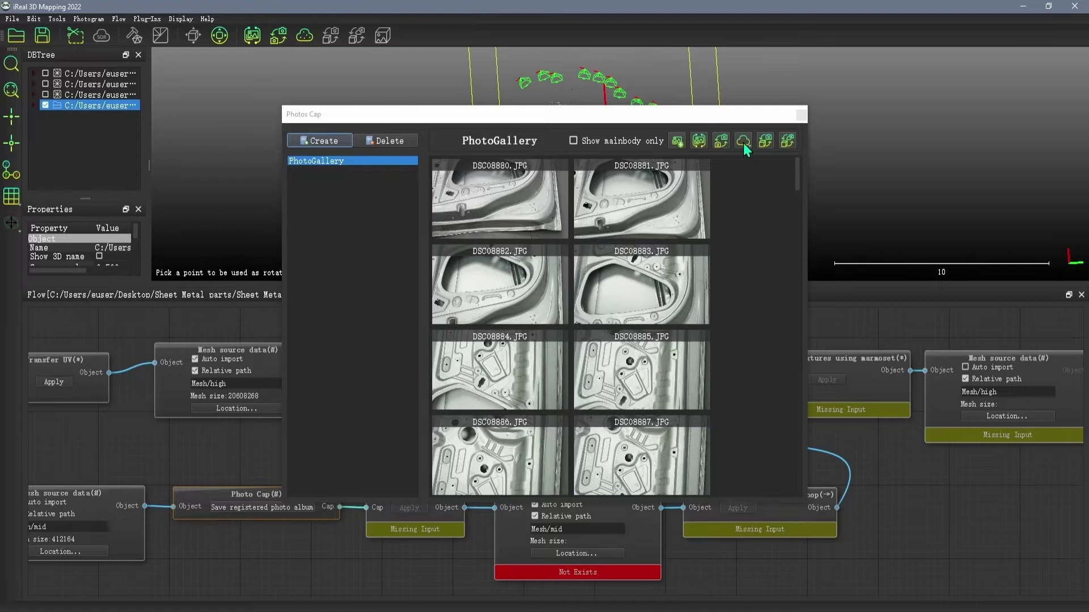
click(765, 141)
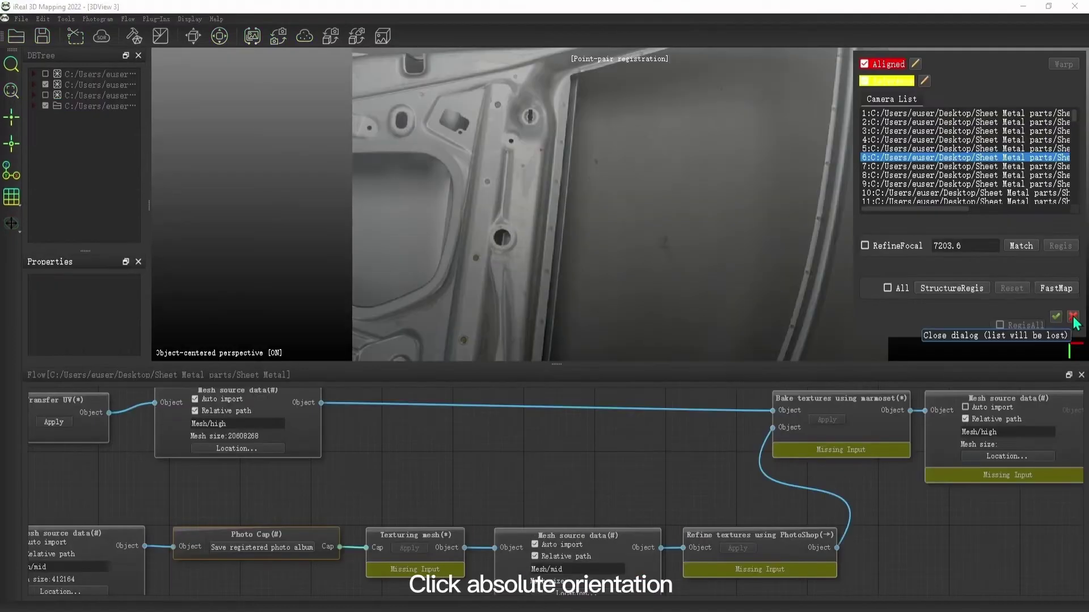
scroll(1004, 170, down, 5)
click(1001, 175)
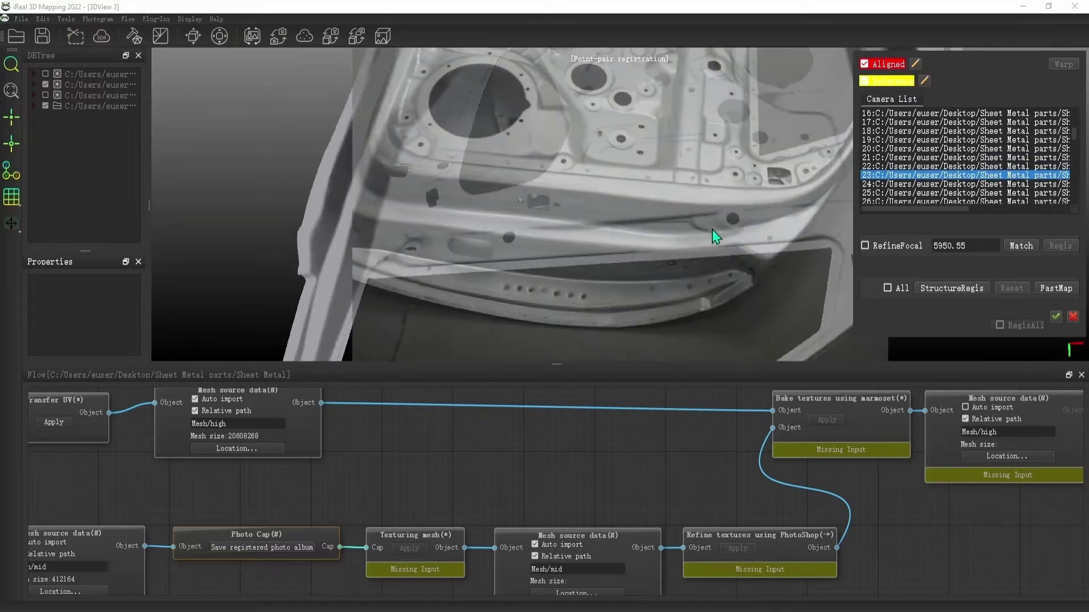
Align the door model with the door in the camera 23 photo, run StructureRegis and accept the registration
scroll(712, 232, down, 5)
drag(467, 331, 551, 168)
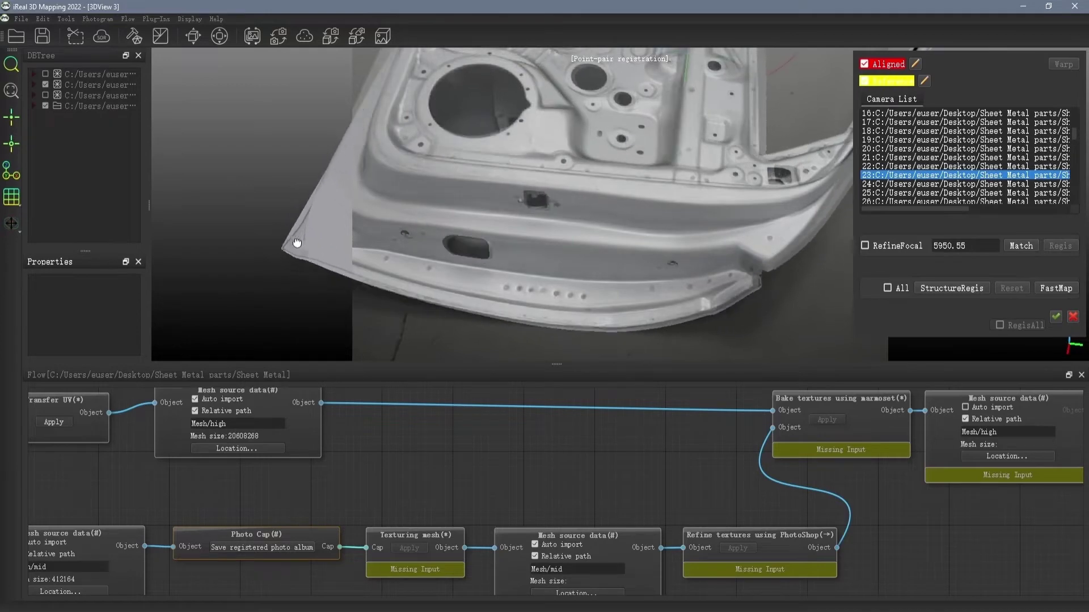
drag(297, 243, 315, 238)
middle_drag(608, 229, 608, 231)
mouse_move(608, 231)
mouse_down()
mouse_move(587, 211)
mouse_move(609, 227)
mouse_up()
click(958, 289)
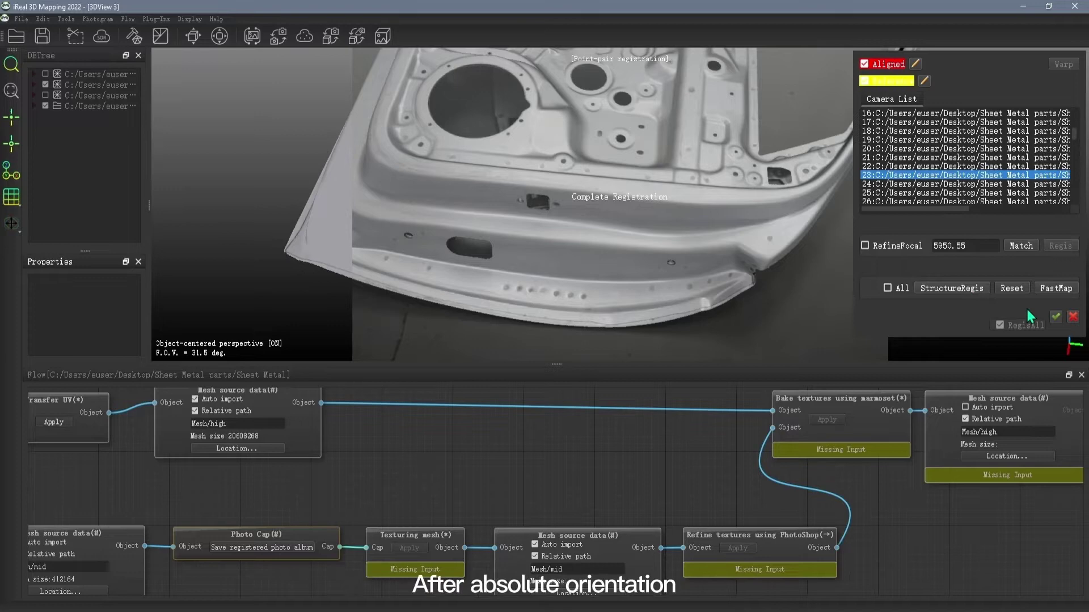
click(1056, 318)
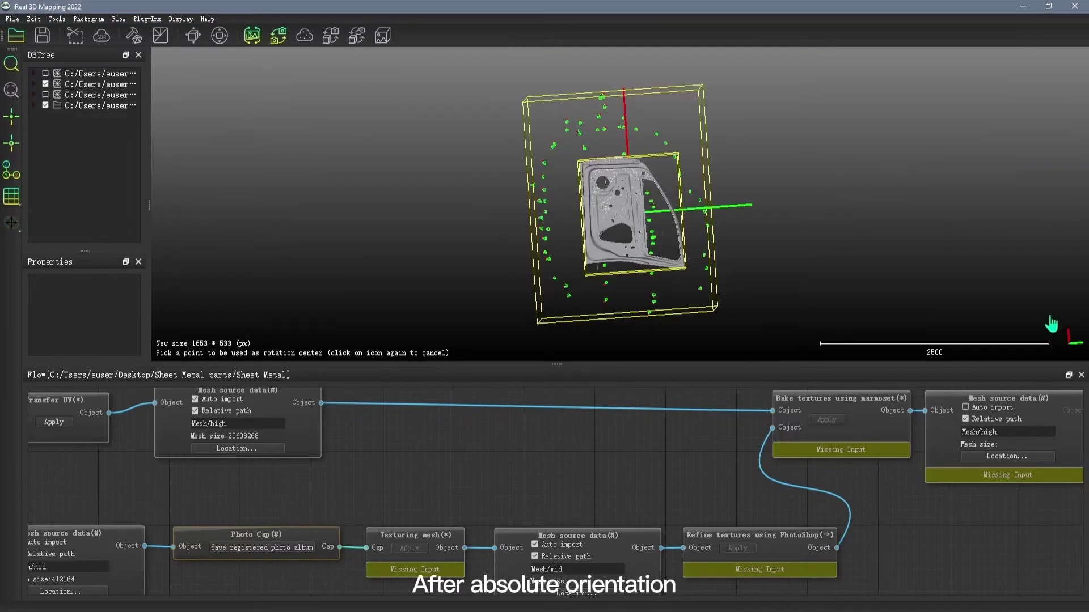
Start clipping the sparse point cloud of the PhotoGallery photo group
double_click(323, 535)
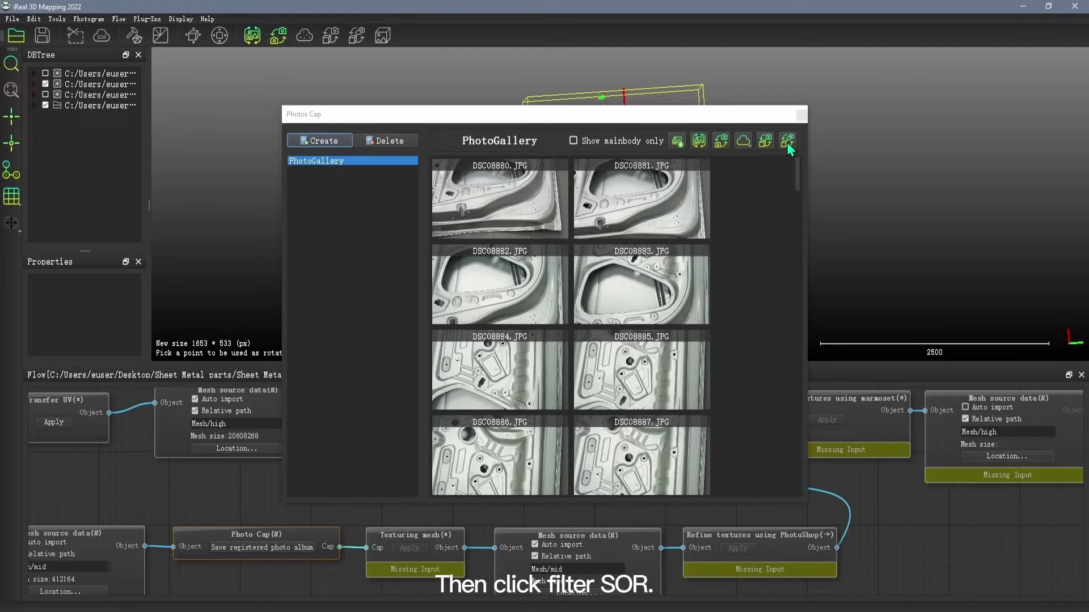
click(744, 142)
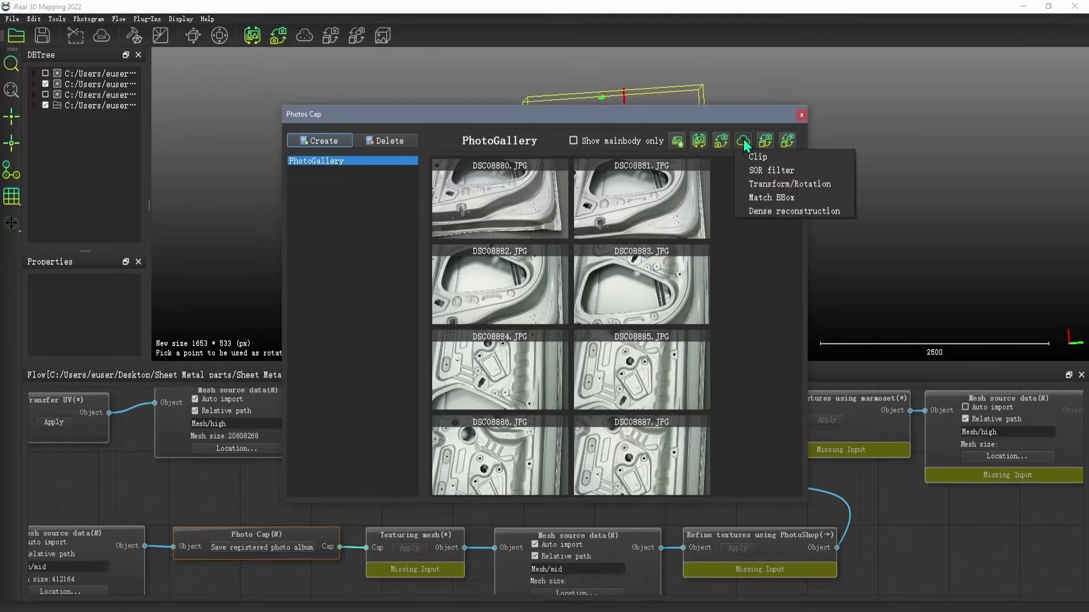
click(758, 157)
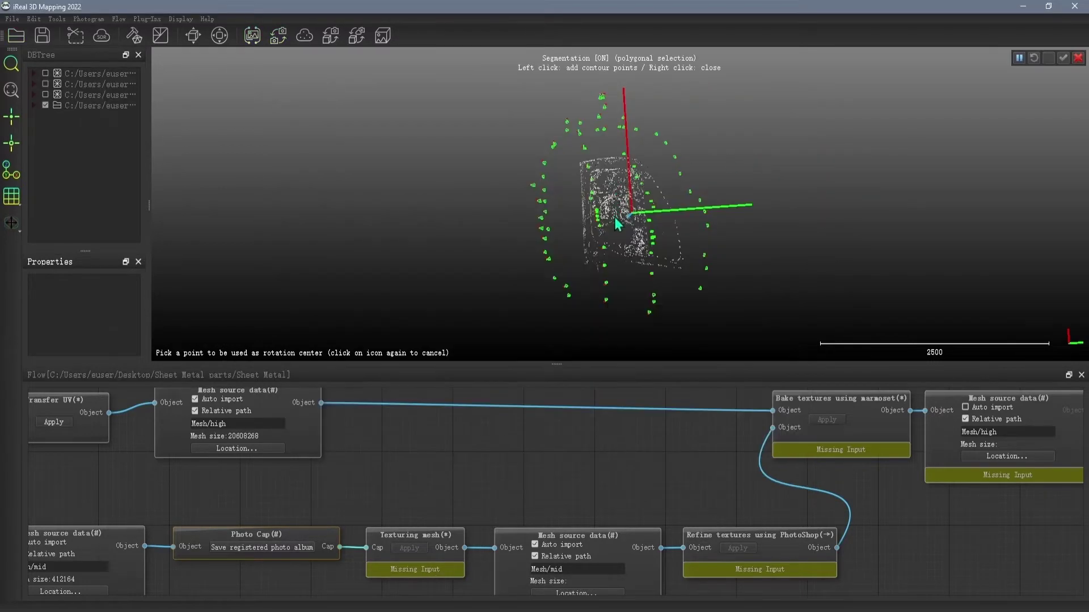
Clip out a narrow cluster of stray points just inside the door's upper frame edge
key(space)
scroll(617, 225, up, 9)
drag(622, 296, 369, 141)
scroll(592, 149, up, 2)
key(space)
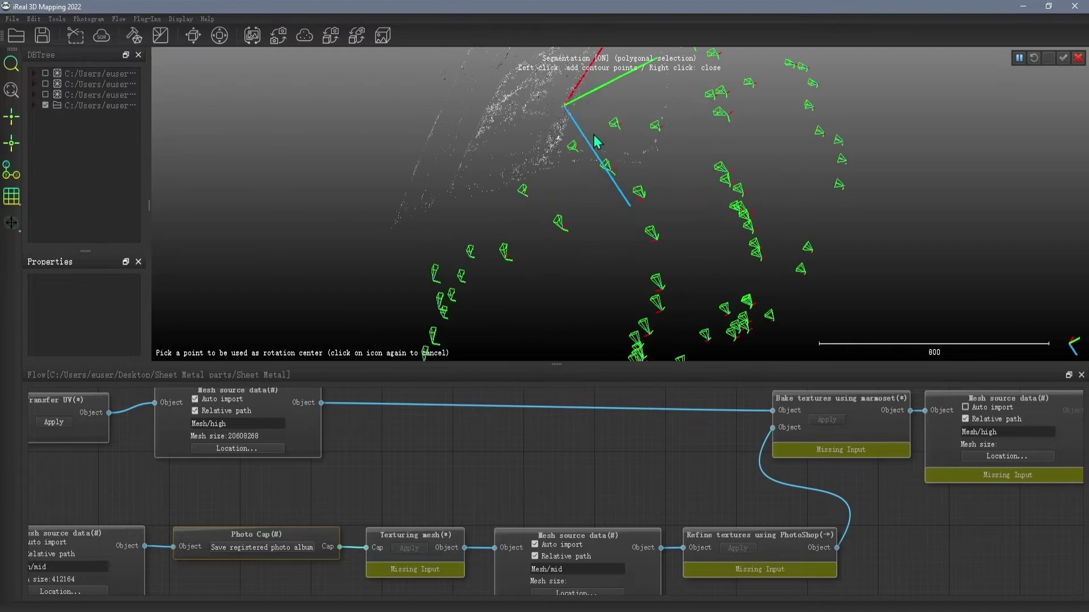
key(space)
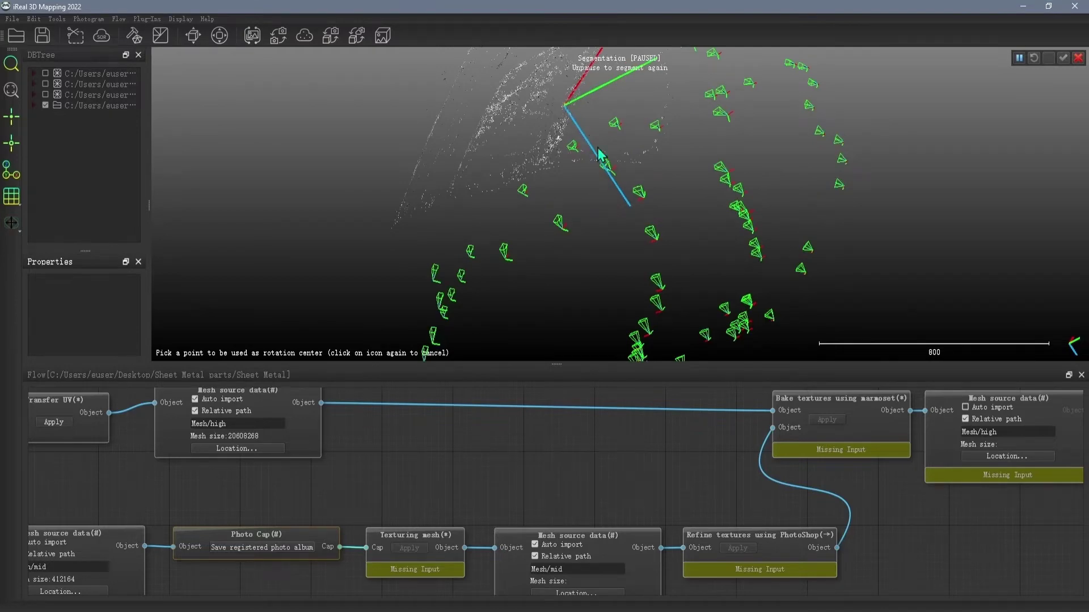
right_drag(582, 117, 618, 238)
scroll(560, 213, up, 5)
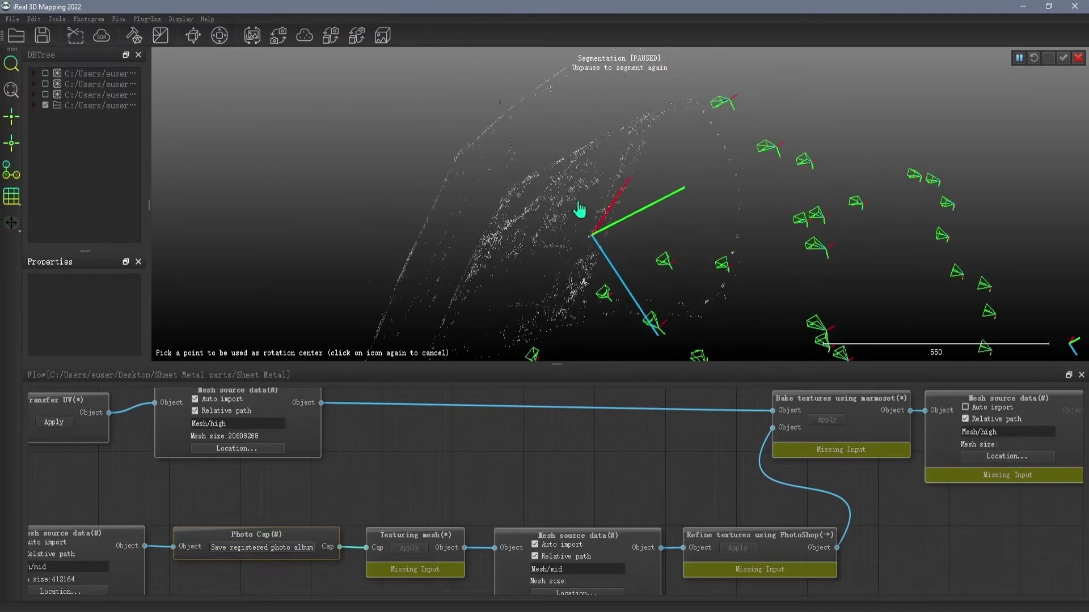
drag(579, 210, 619, 233)
scroll(639, 190, up, 2)
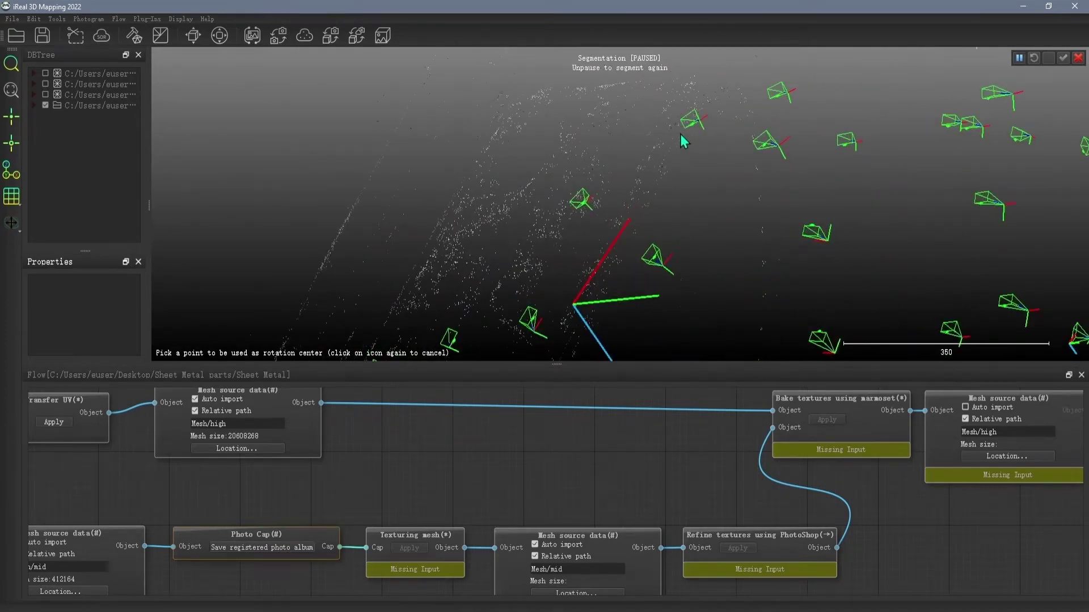
right_drag(681, 136, 725, 275)
drag(583, 220, 744, 246)
drag(590, 175, 586, 151)
key(space)
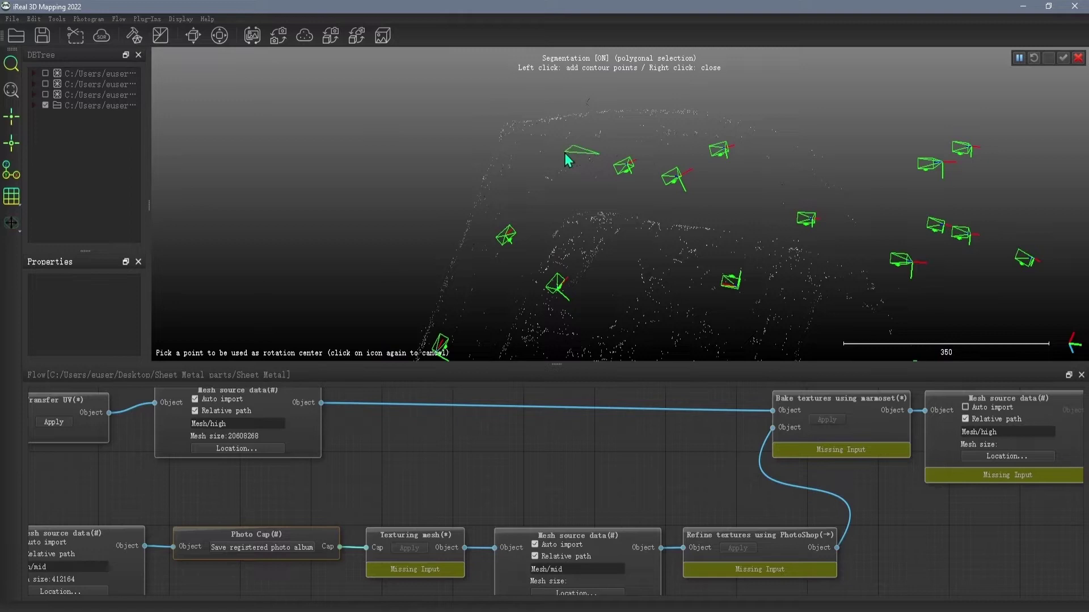
right_click(614, 181)
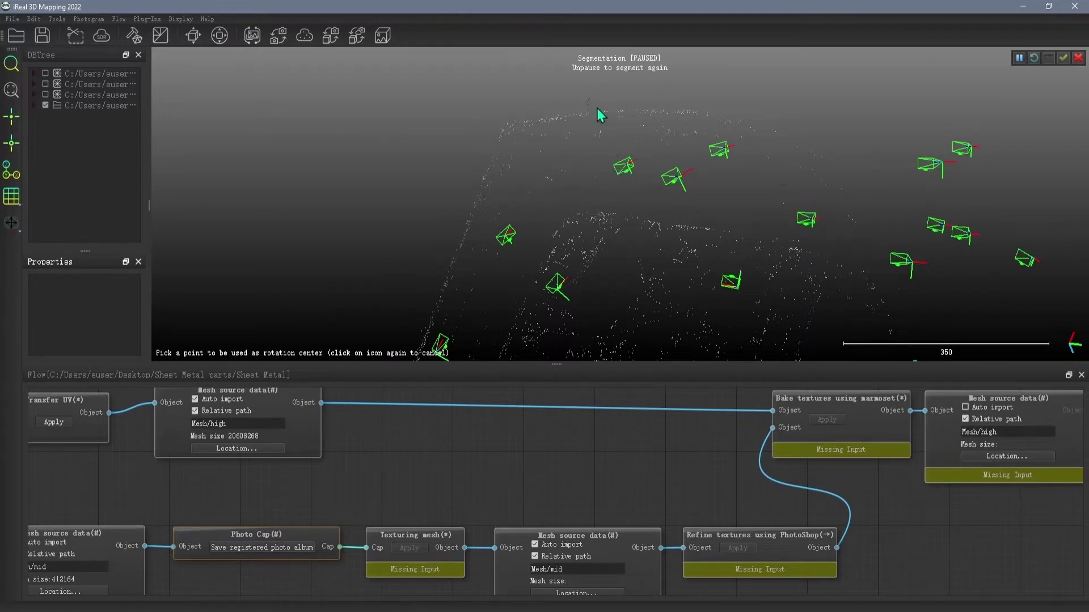
Clip out the stray points just above the door's upper frame edge
key(space)
click(556, 83)
click(592, 89)
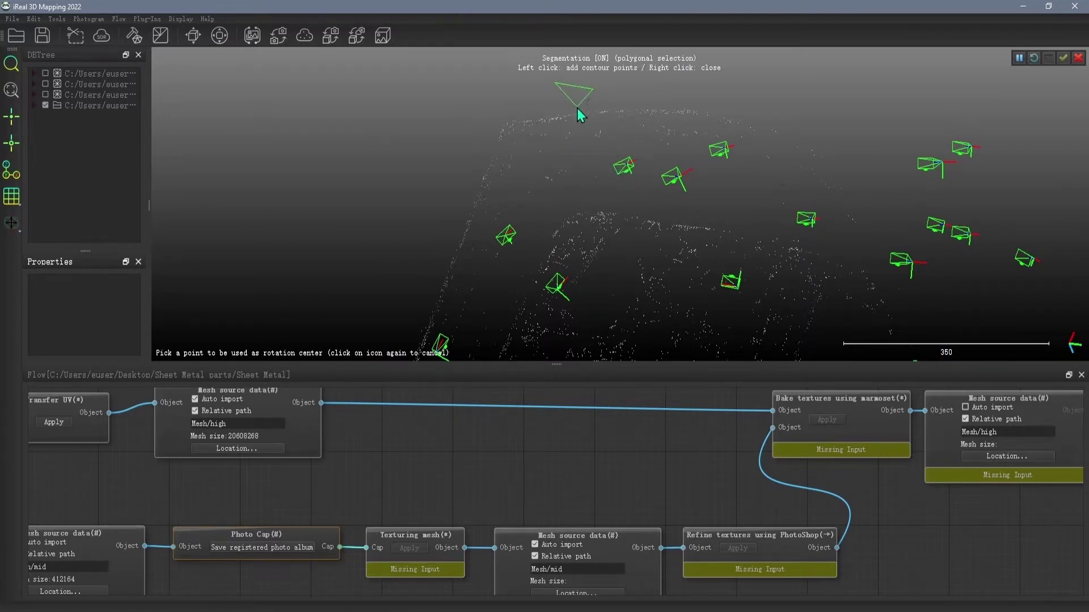
right_click(601, 113)
scroll(645, 170, up, 2)
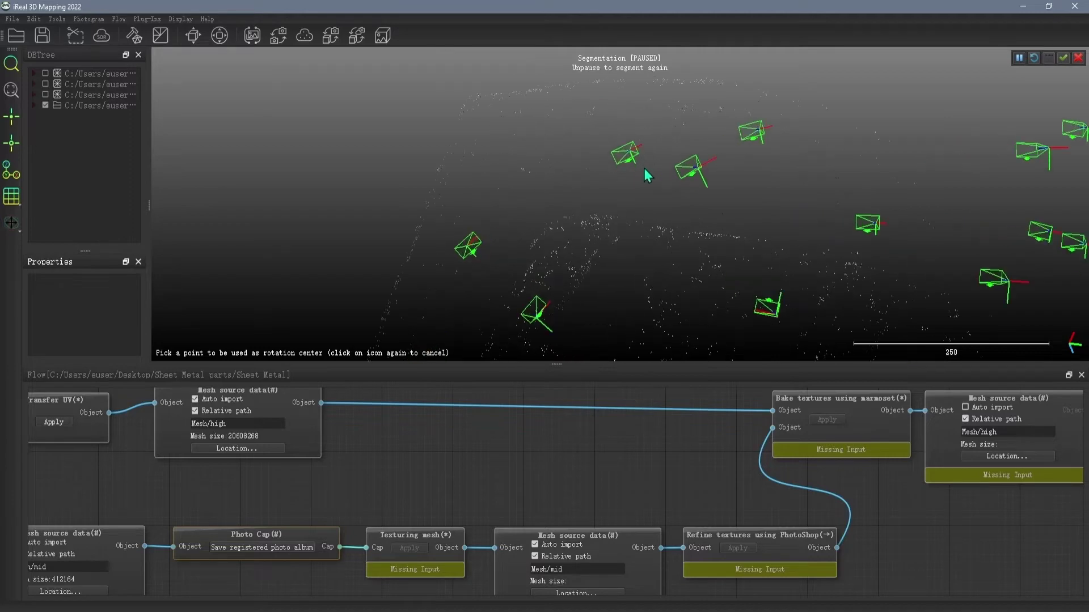
Outline the stray points floating inside the door's window opening and clip them out of the point cloud
scroll(646, 175, down, 5)
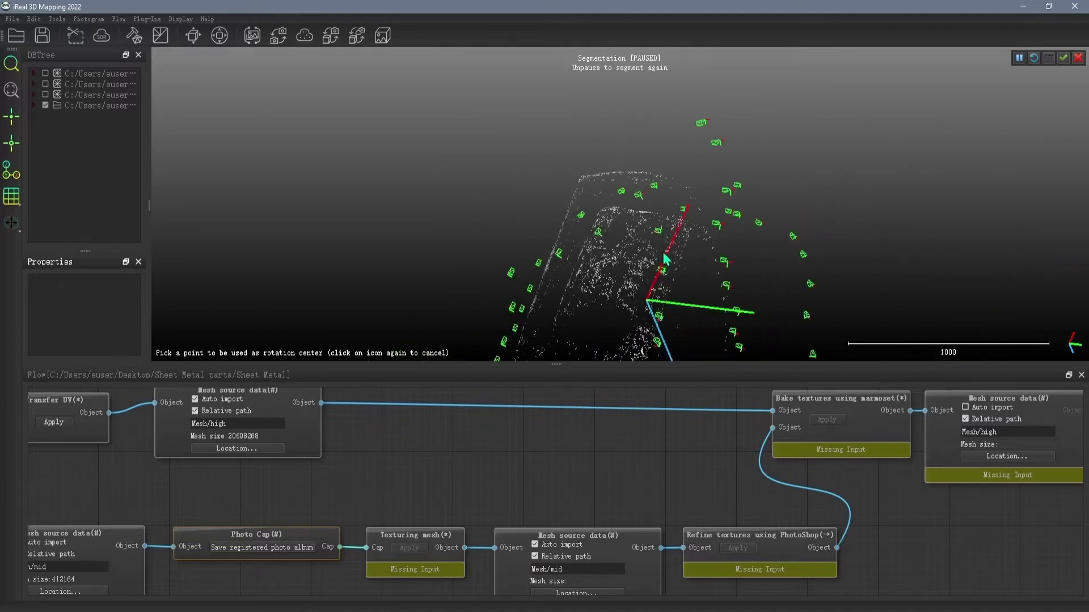
drag(689, 304, 379, 115)
mouse_move(654, 256)
mouse_down()
mouse_move(632, 236)
mouse_move(660, 270)
mouse_up()
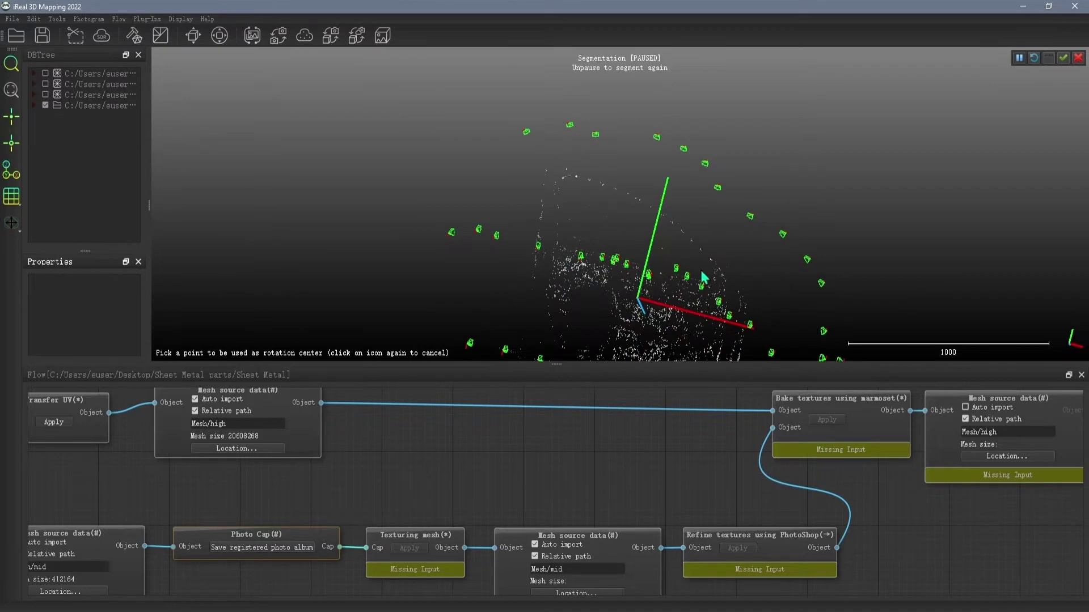
scroll(606, 235, up, 1)
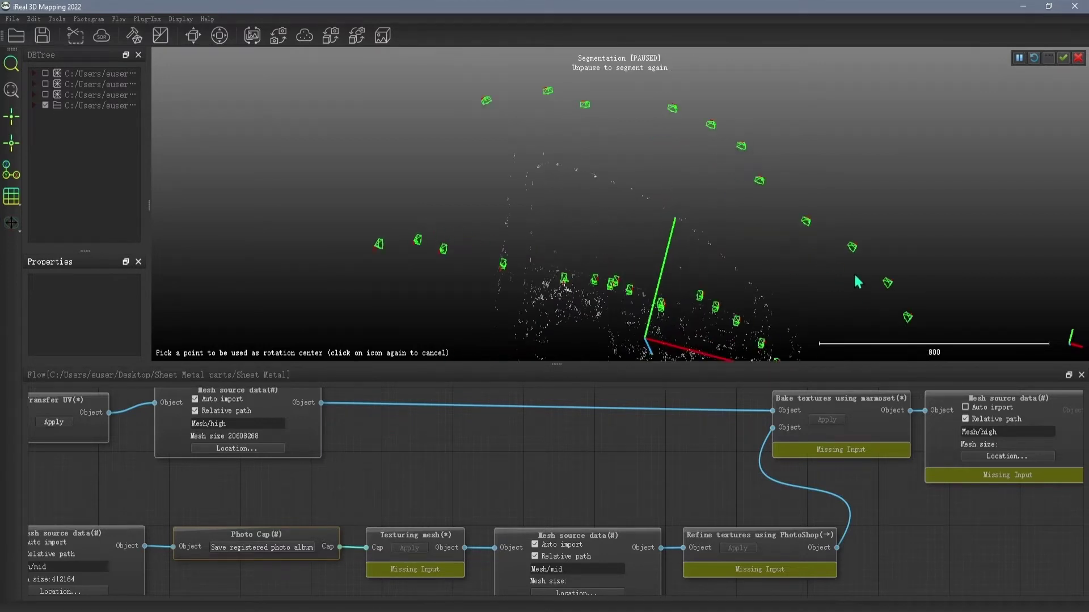
right_drag(857, 279, 853, 204)
scroll(644, 224, up, 1)
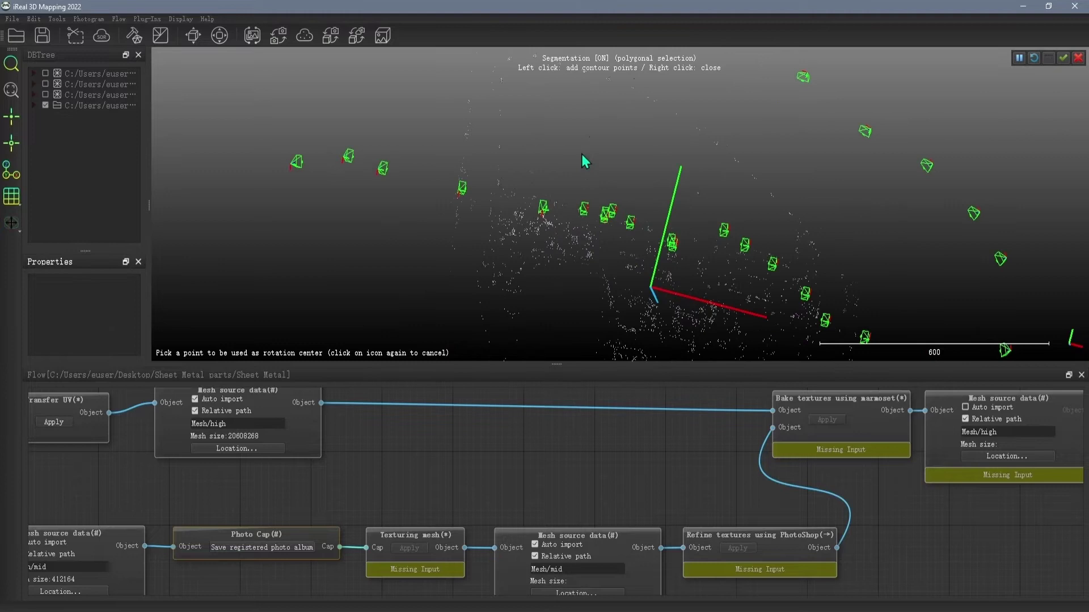
key(space)
click(566, 103)
click(521, 121)
click(503, 185)
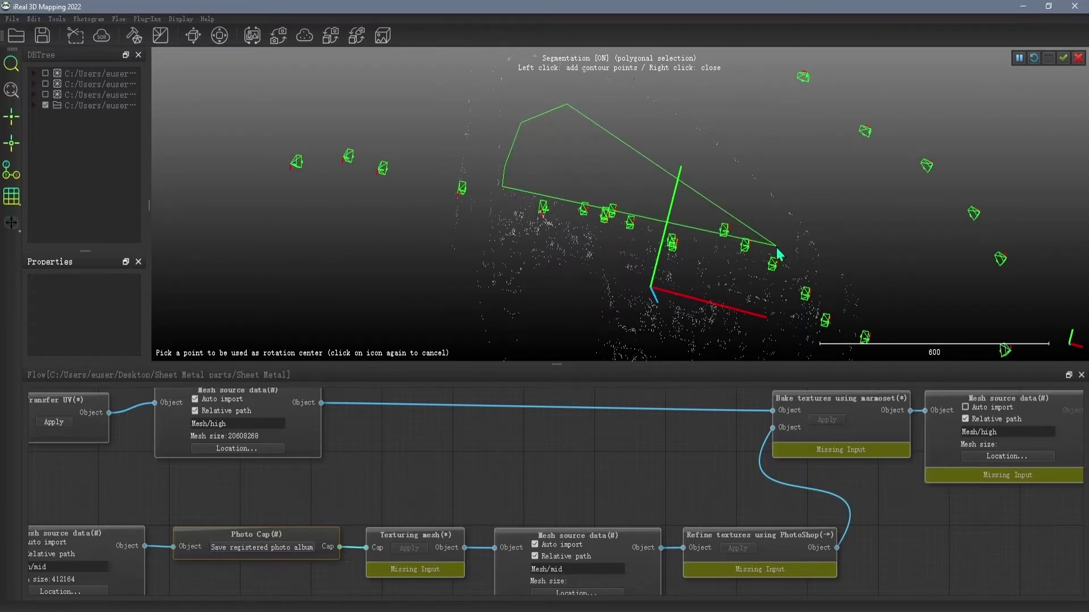
key(space)
drag(681, 190, 753, 249)
key(space)
key(space)
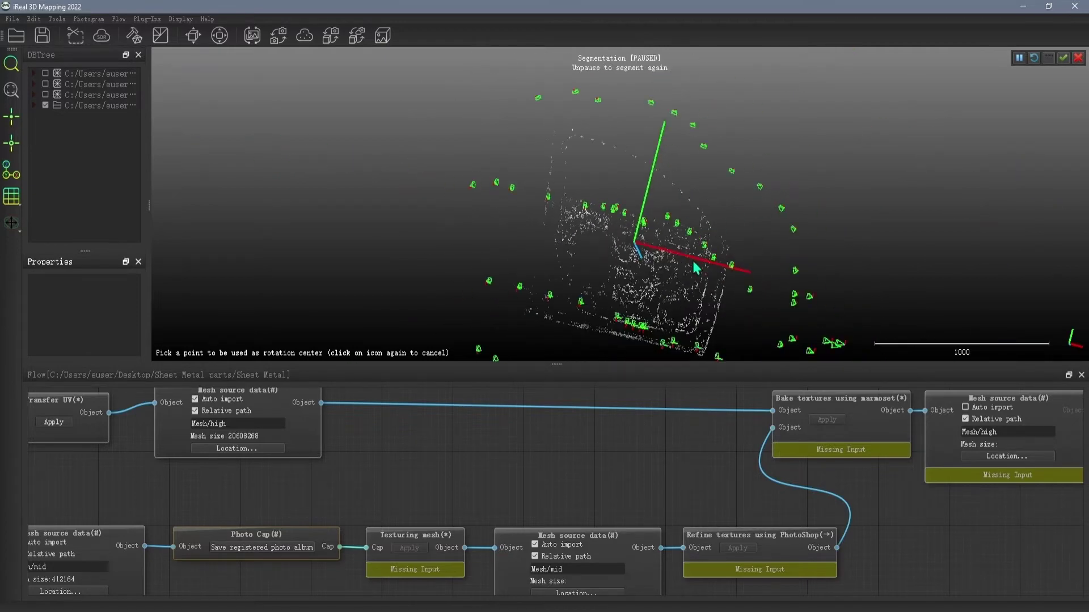
Clip out a small group of points near the door's lower corner and reset the segmentation
right_drag(693, 259, 736, 180)
scroll(710, 208, up, 7)
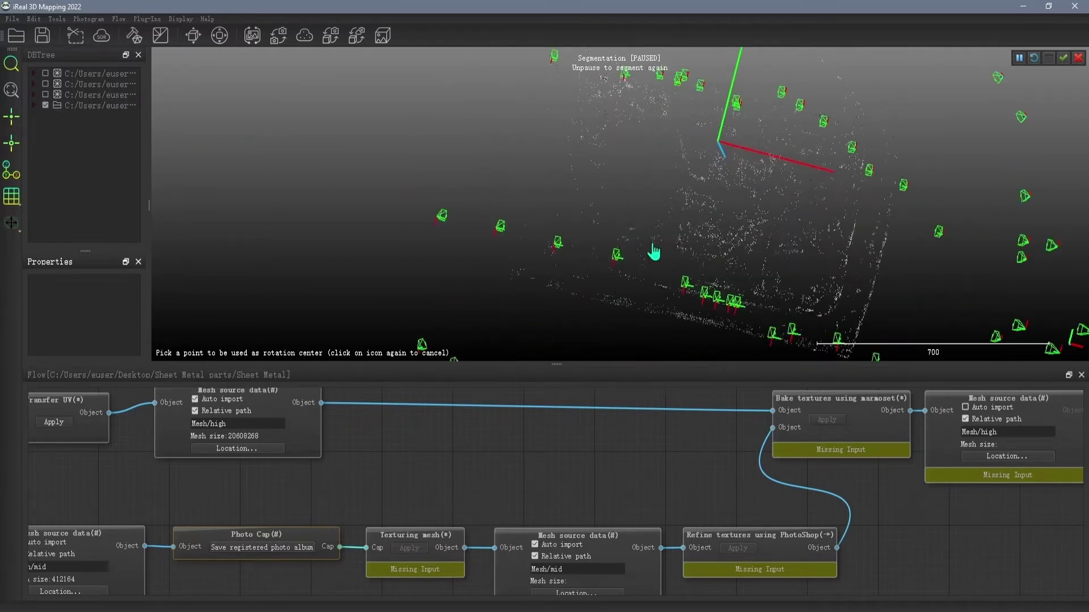
drag(654, 252, 612, 255)
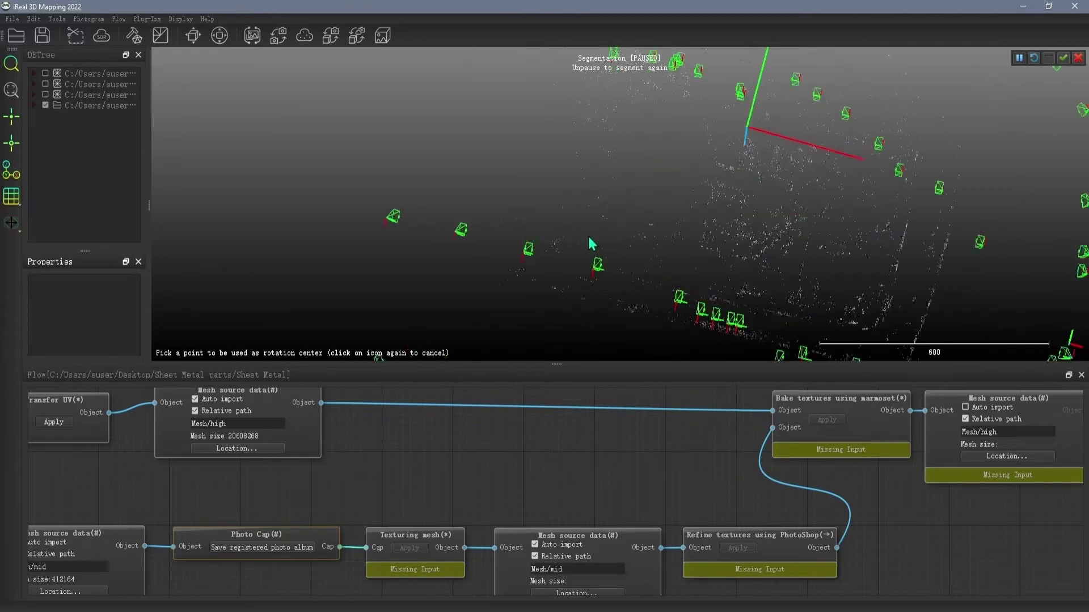
scroll(591, 244, up, 2)
key(space)
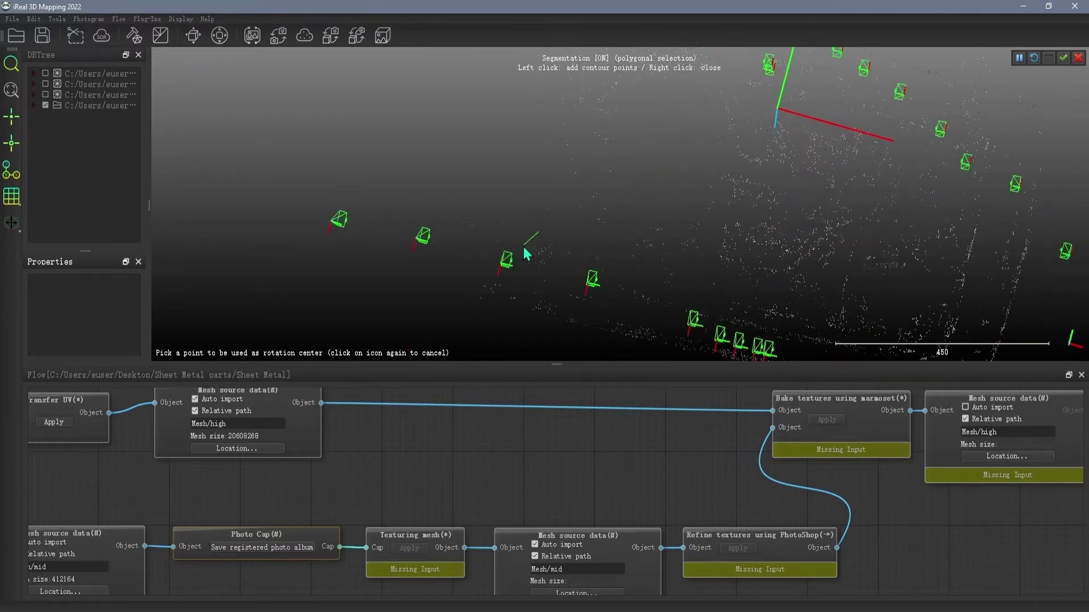
click(518, 267)
click(540, 274)
click(553, 265)
right_click(563, 252)
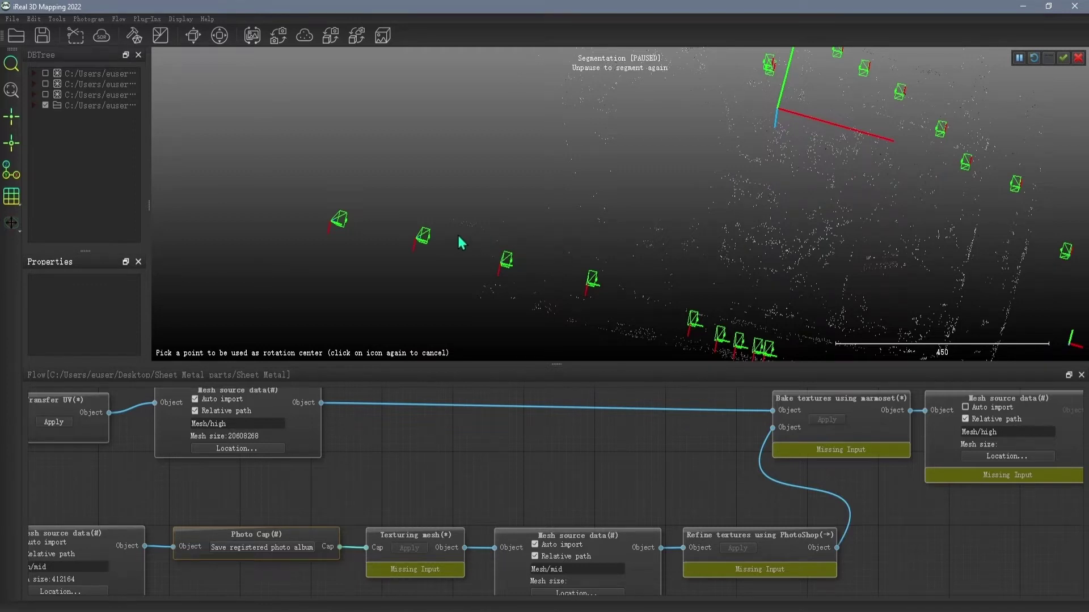
click(1032, 58)
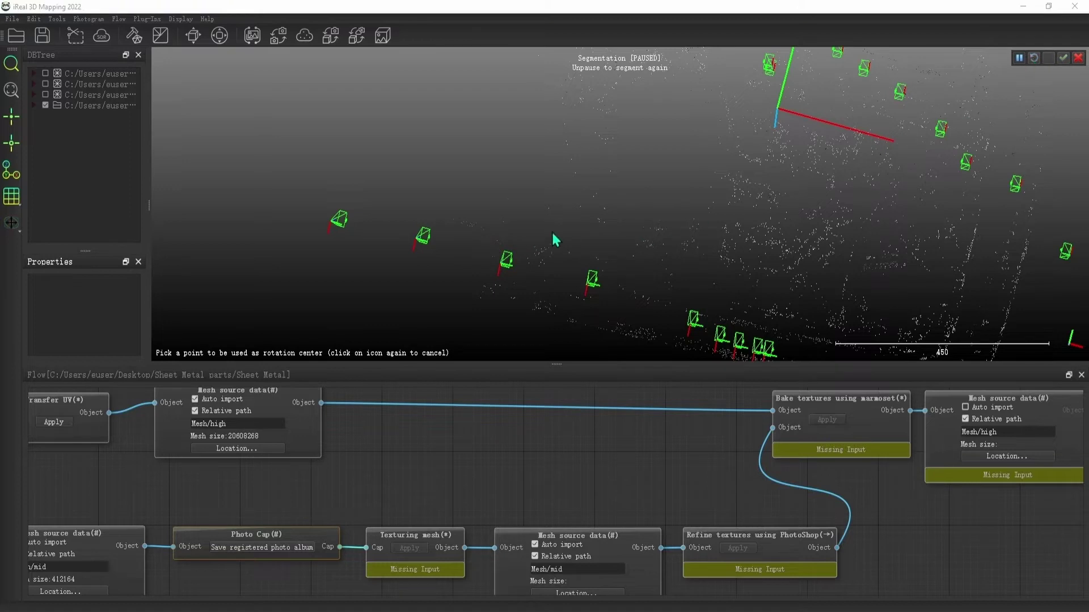
Clip out the stray points outside the door's lower corner and apply the clipping to the point cloud
key(space)
click(488, 240)
click(454, 241)
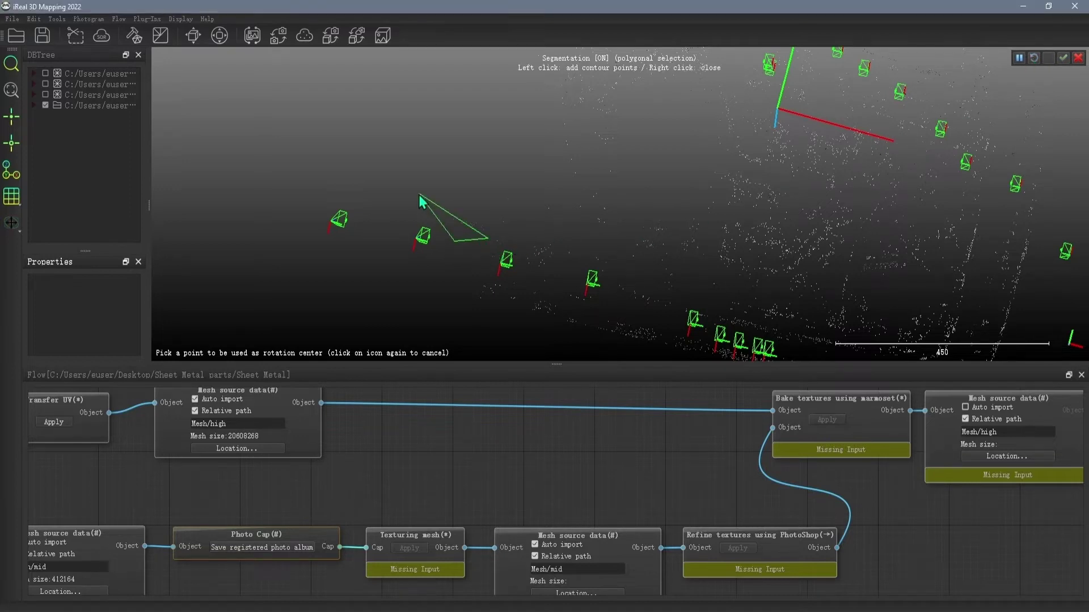
click(418, 193)
click(464, 173)
right_click(506, 193)
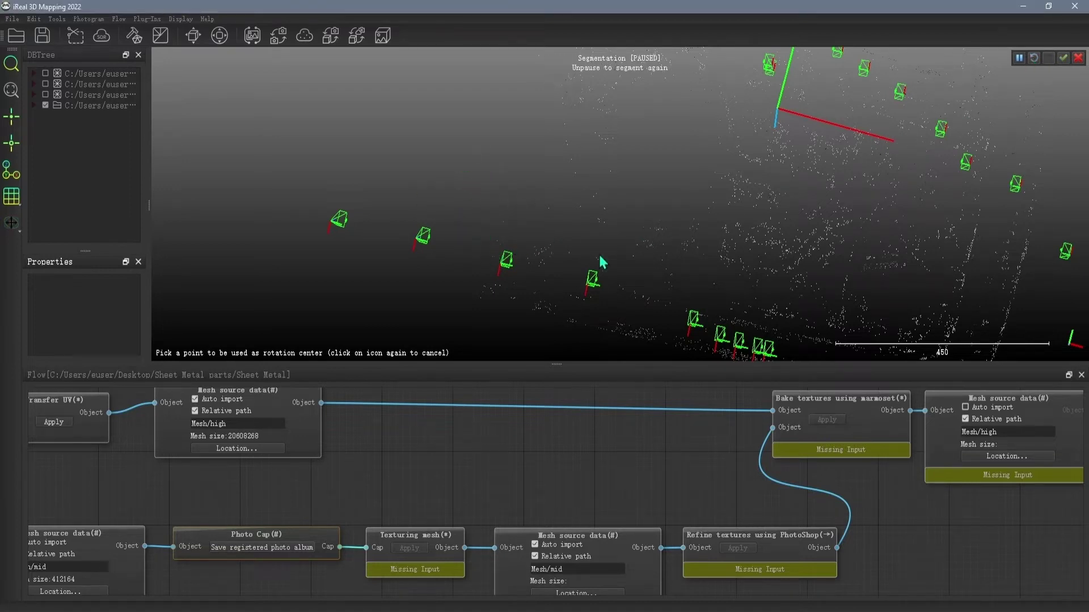
scroll(801, 275, up, 4)
scroll(801, 275, down, 12)
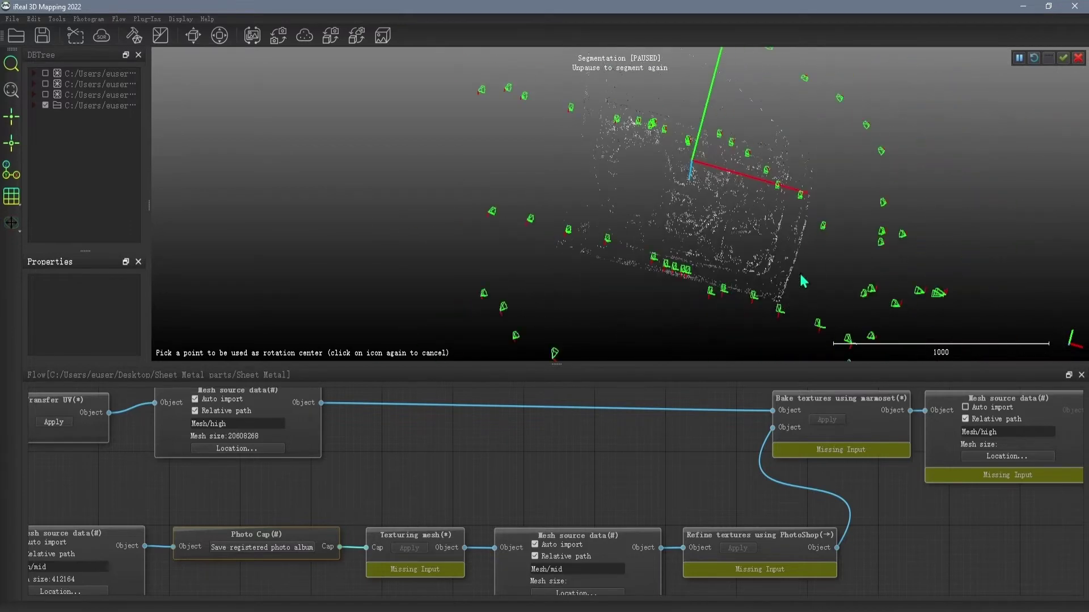
drag(716, 260, 834, 263)
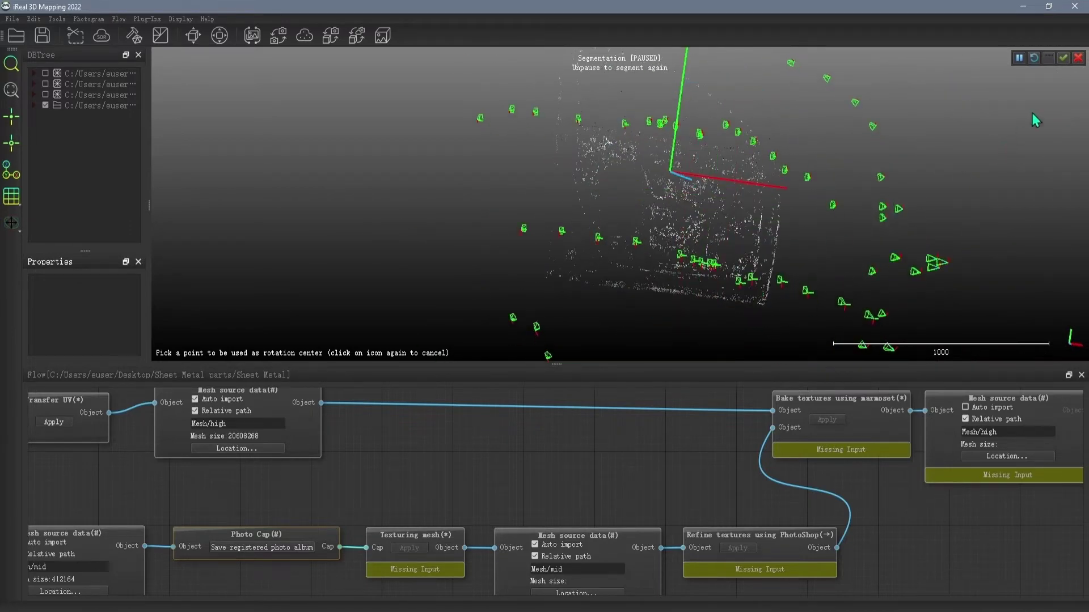
click(1063, 58)
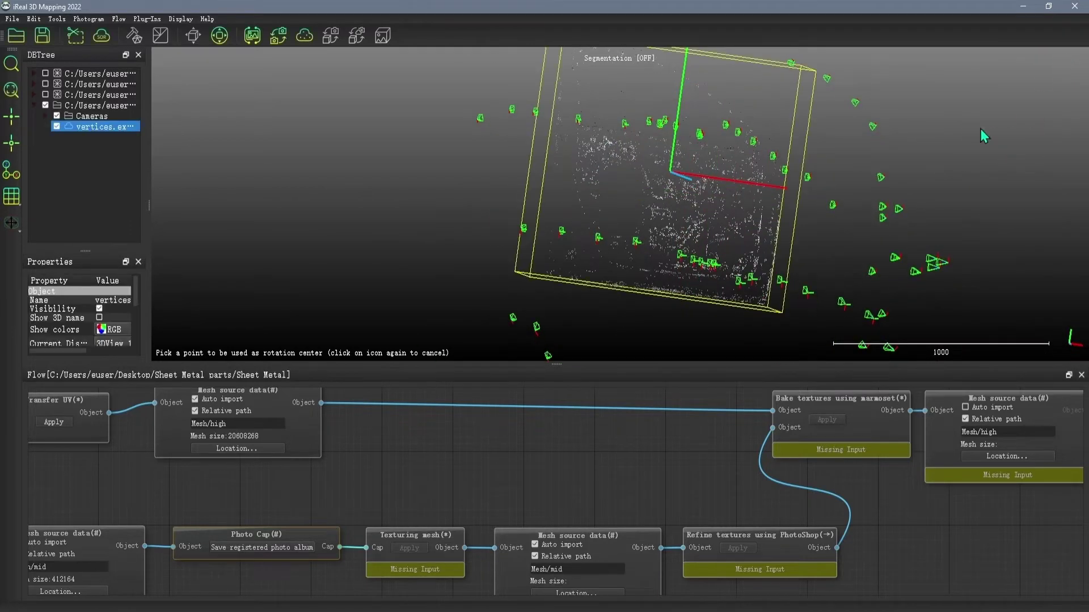
Run the SOR filter on the PhotoGallery point cloud with 6 estimation points and a standard deviation of 1.00
double_click(329, 542)
click(743, 141)
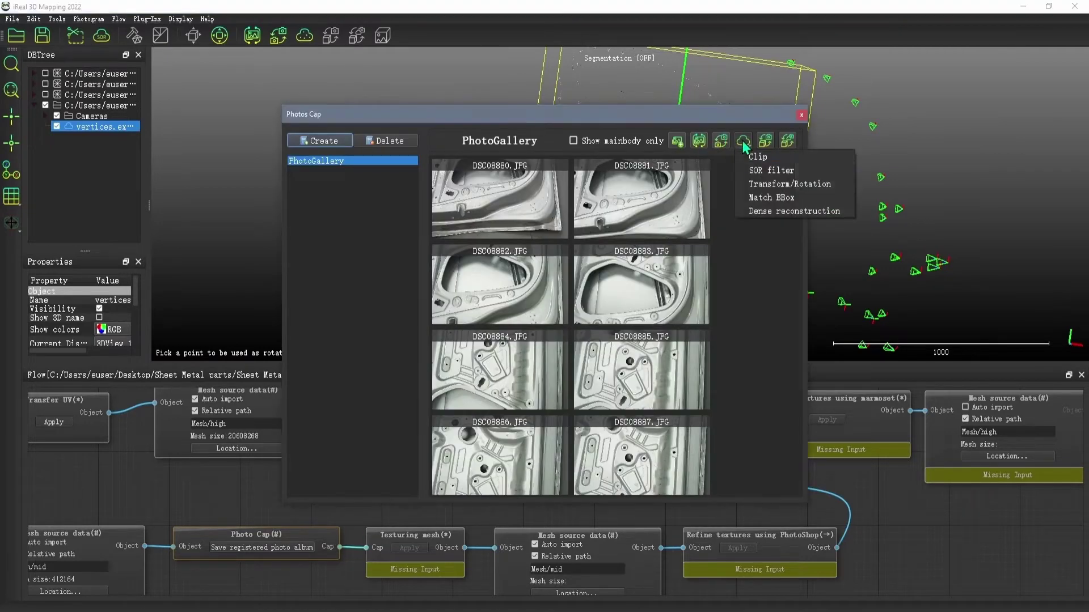
click(770, 170)
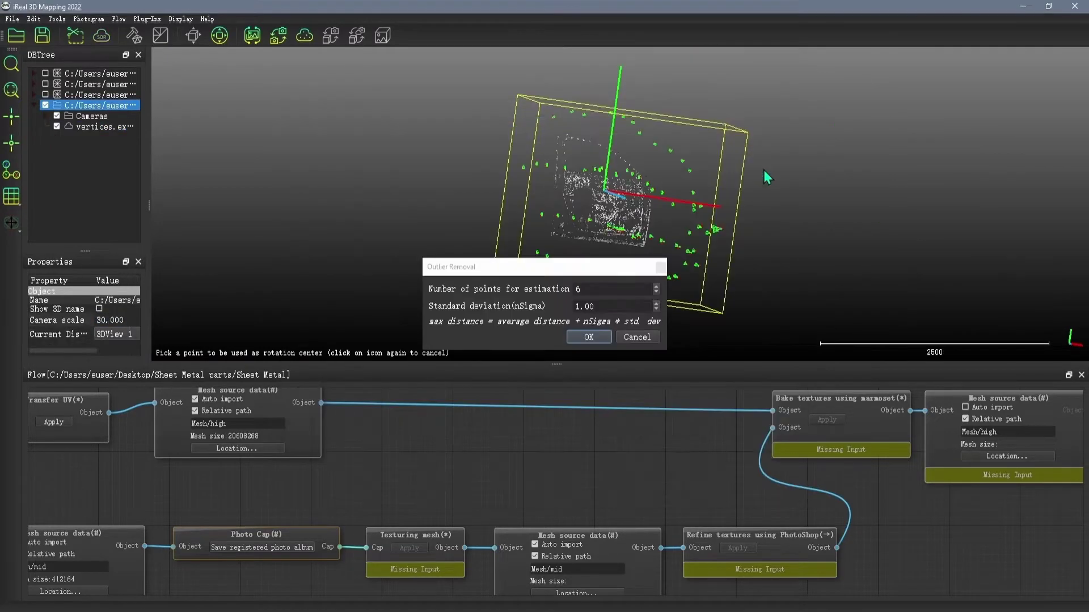
click(589, 338)
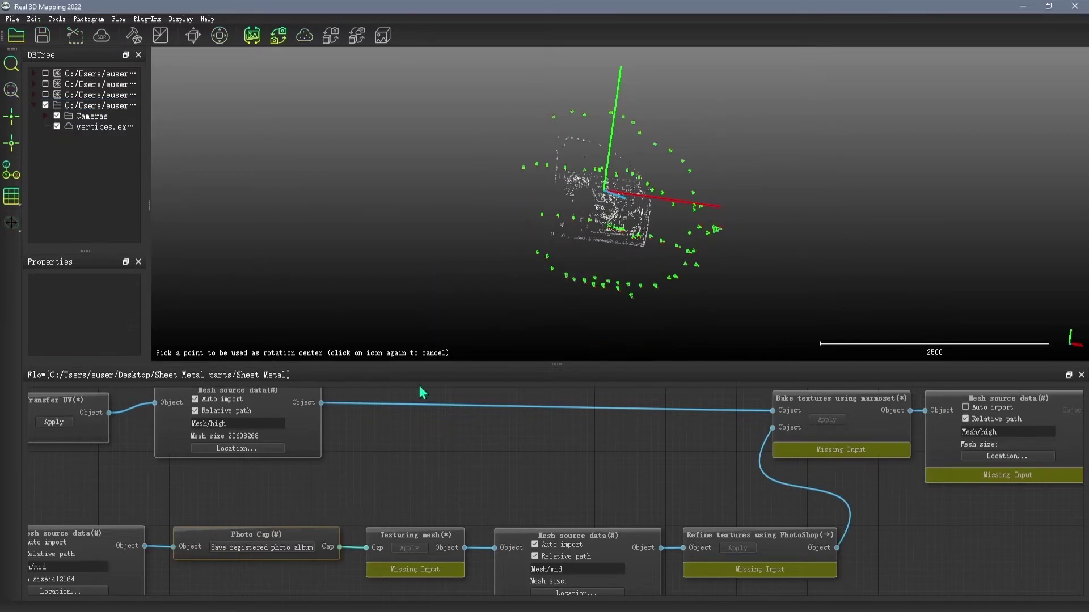
Run fine registration of the PhotoGallery point cloud to the Sheet Metal.obj reference with scale adjustment and 80% overlap
double_click(314, 529)
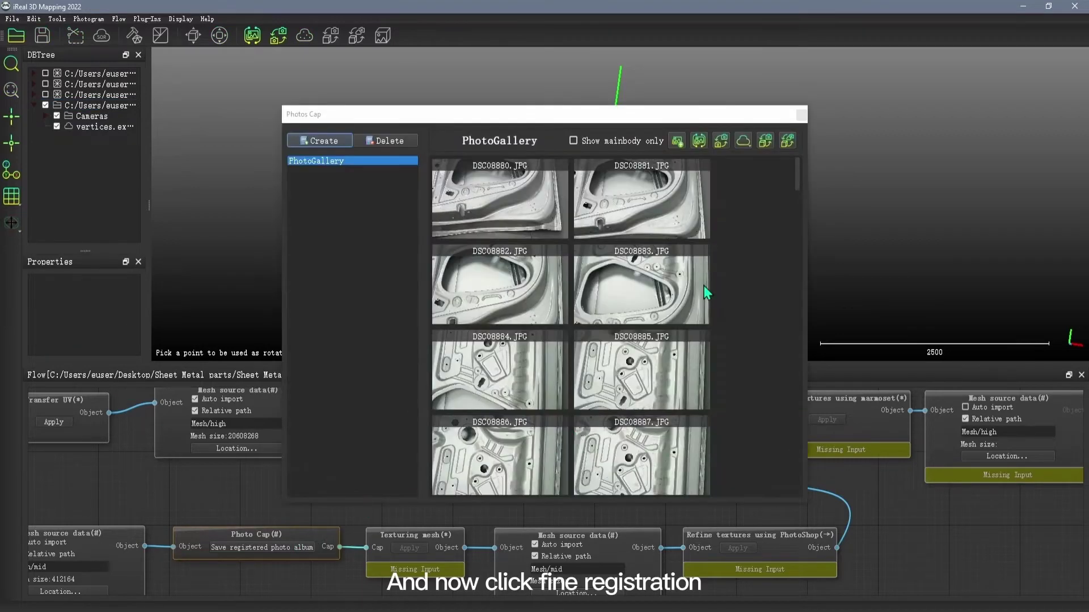
click(787, 141)
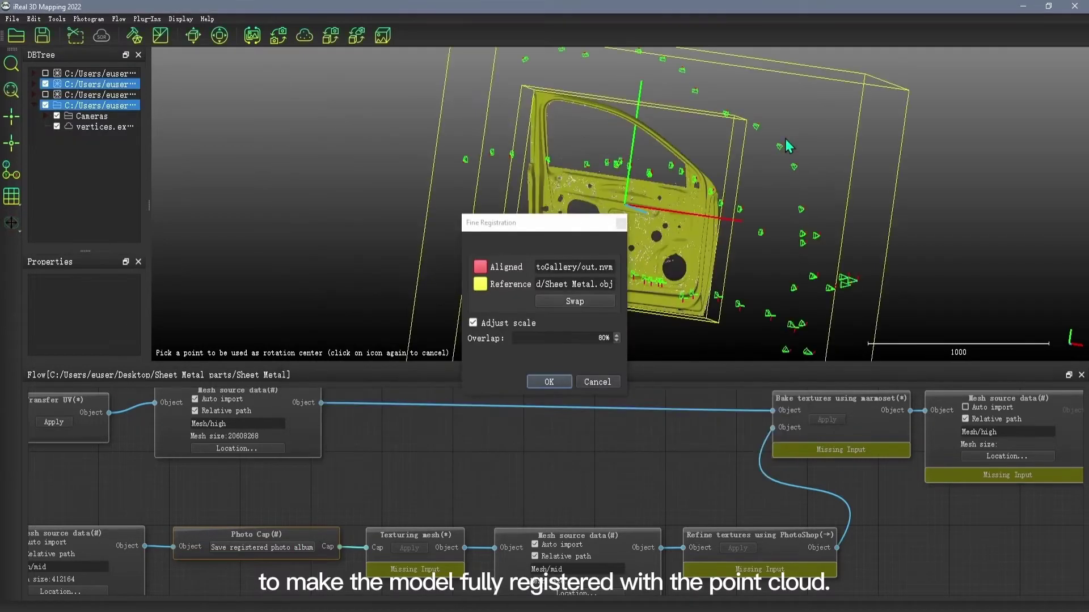
click(549, 382)
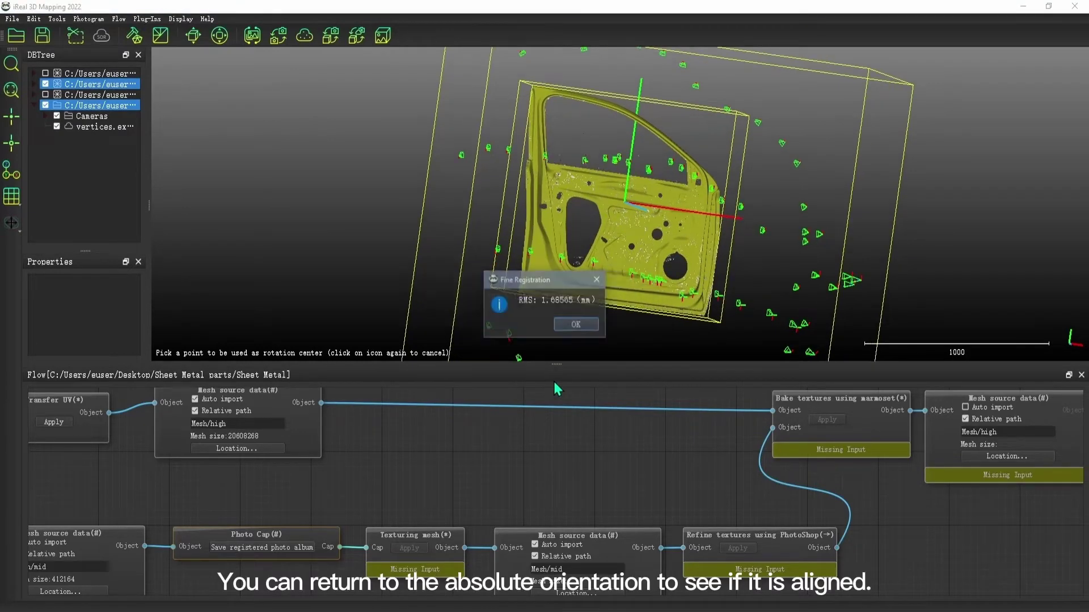
click(576, 325)
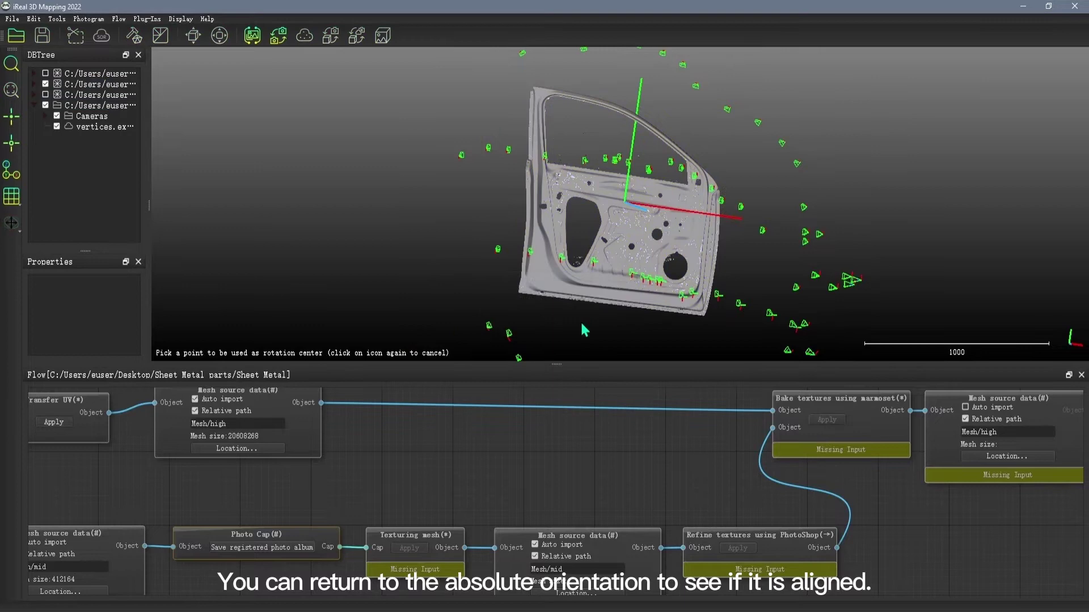
scroll(635, 260, down, 2)
scroll(636, 261, up, 7)
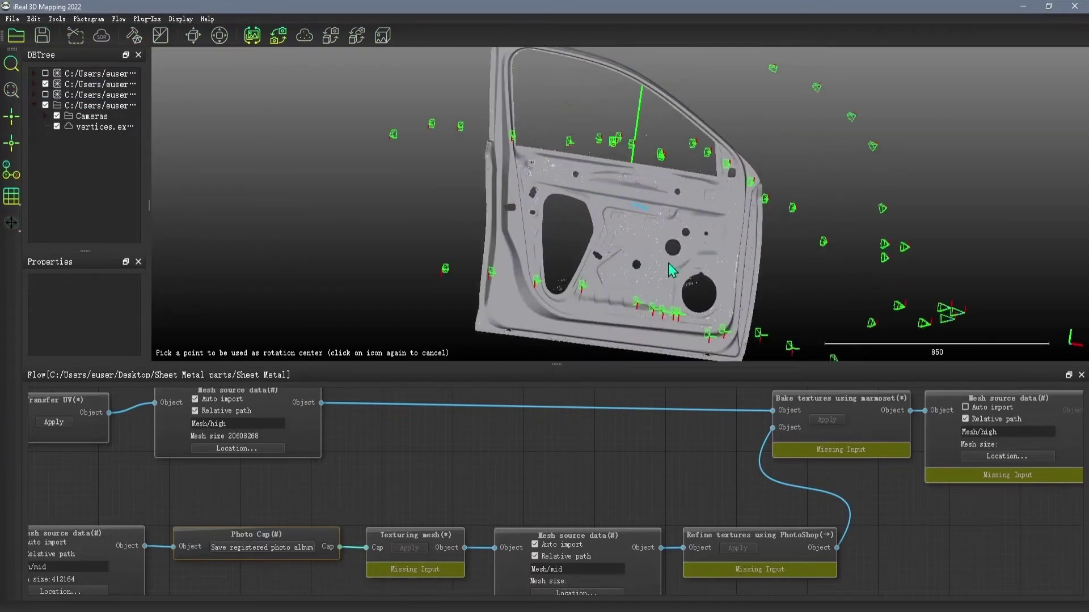
Open the PhotoGallery album from the Photo Cap node and start its point-pair registration
drag(793, 267, 834, 195)
double_click(327, 536)
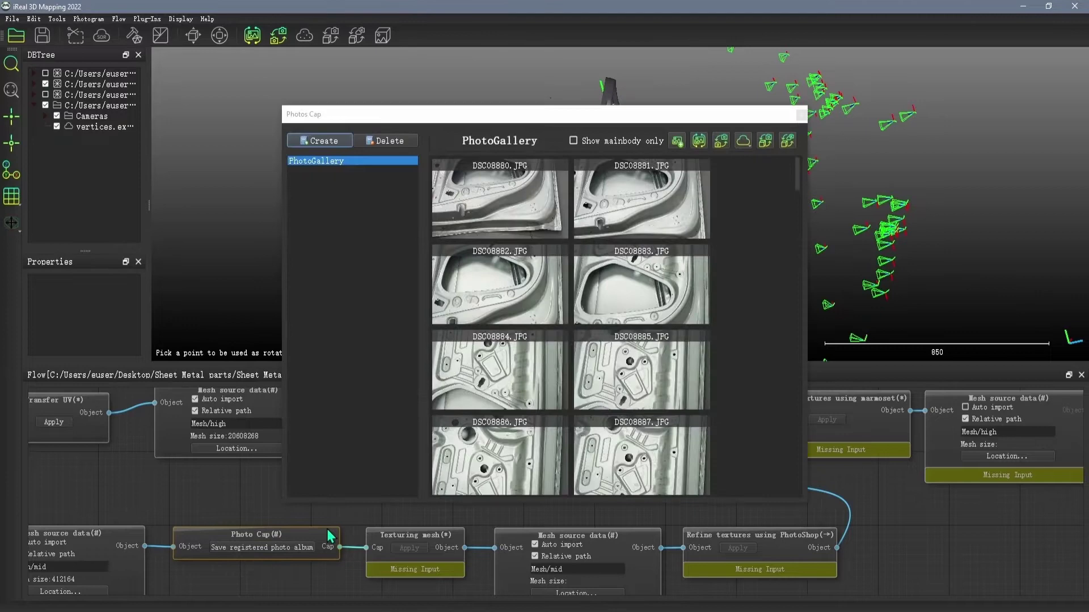
click(743, 143)
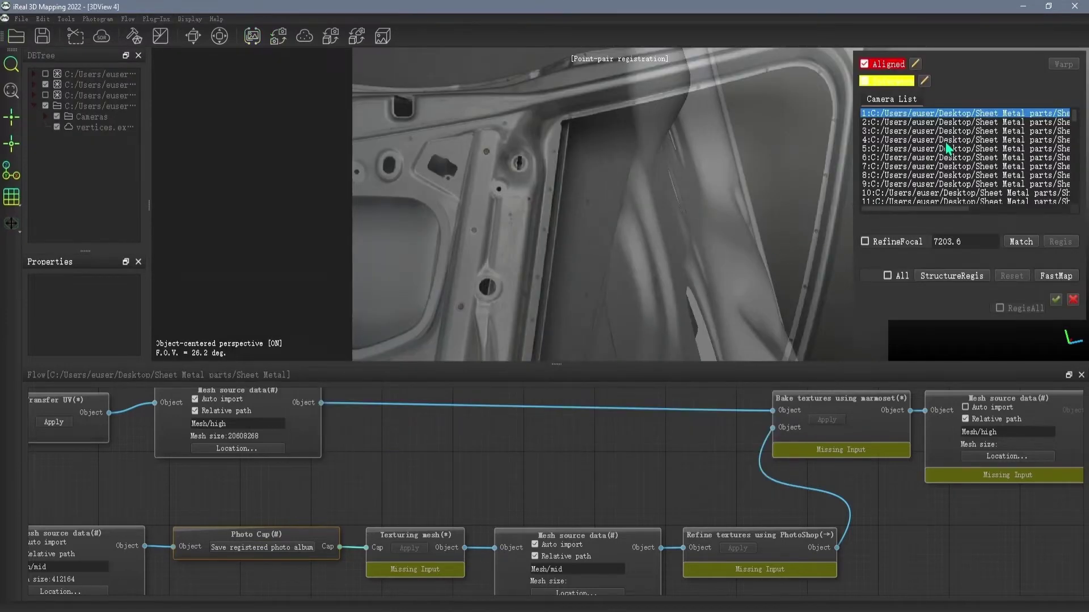
Check camera 5's photo alignment against the door mesh by repeatedly switching the photo overlay off and on
click(896, 150)
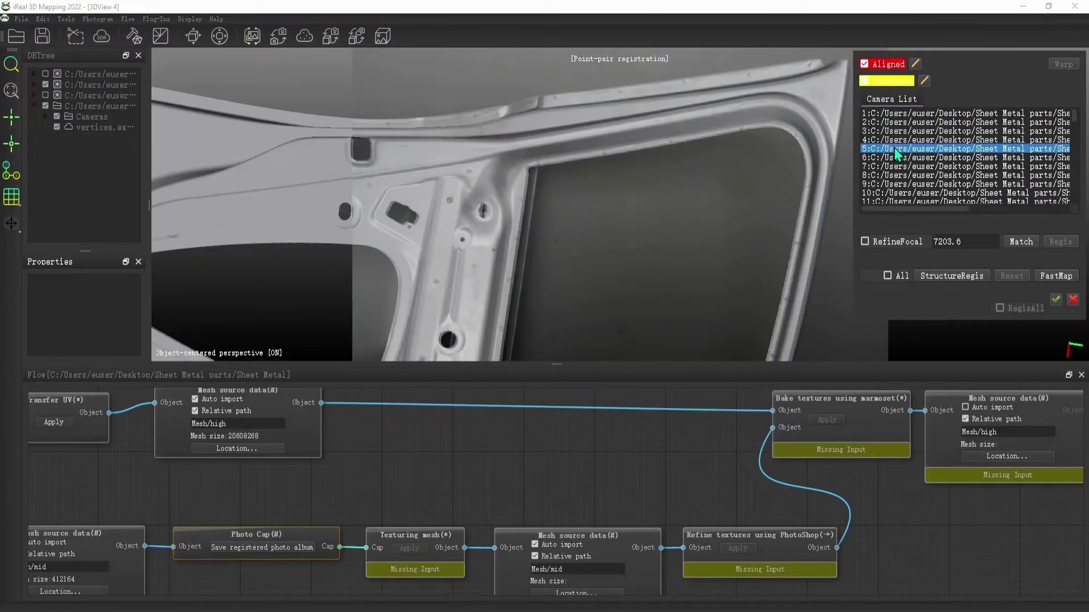
click(268, 353)
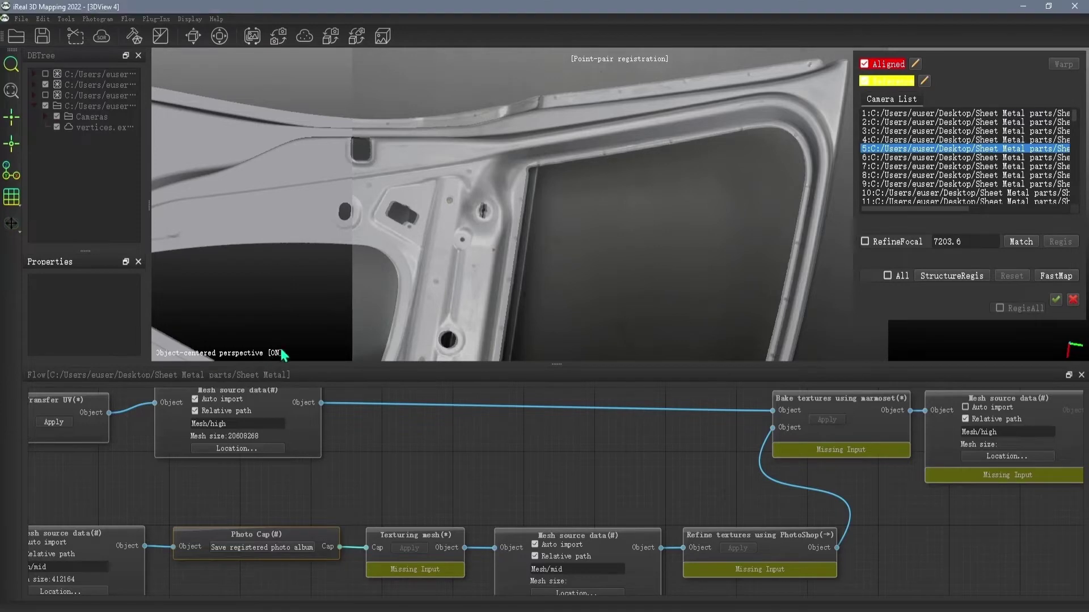
key(a)
key(a)
key(a)
key(a)
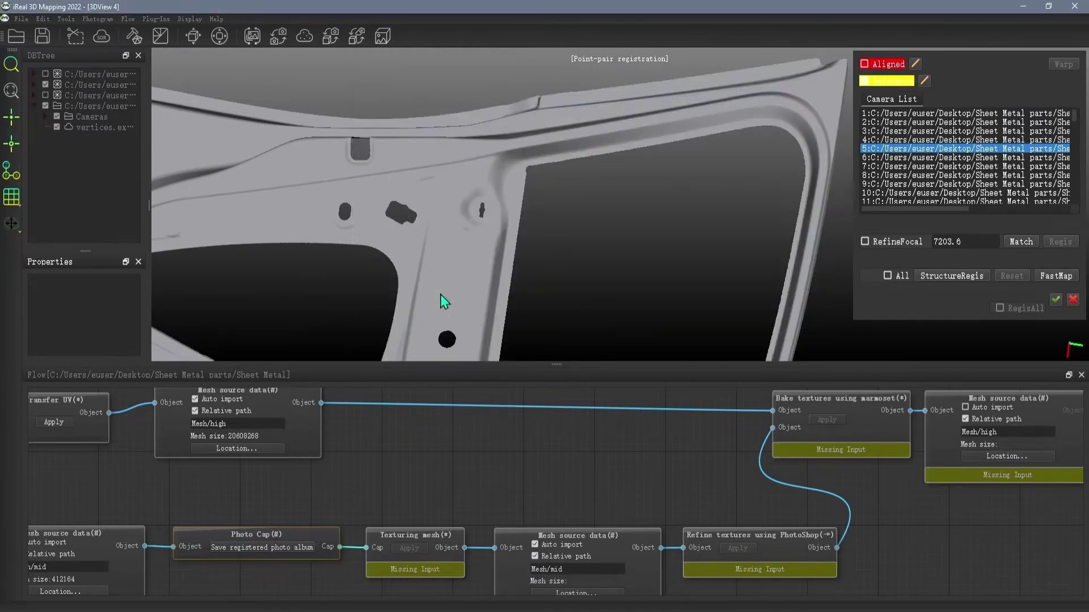
key(a)
key(a)
key(a)
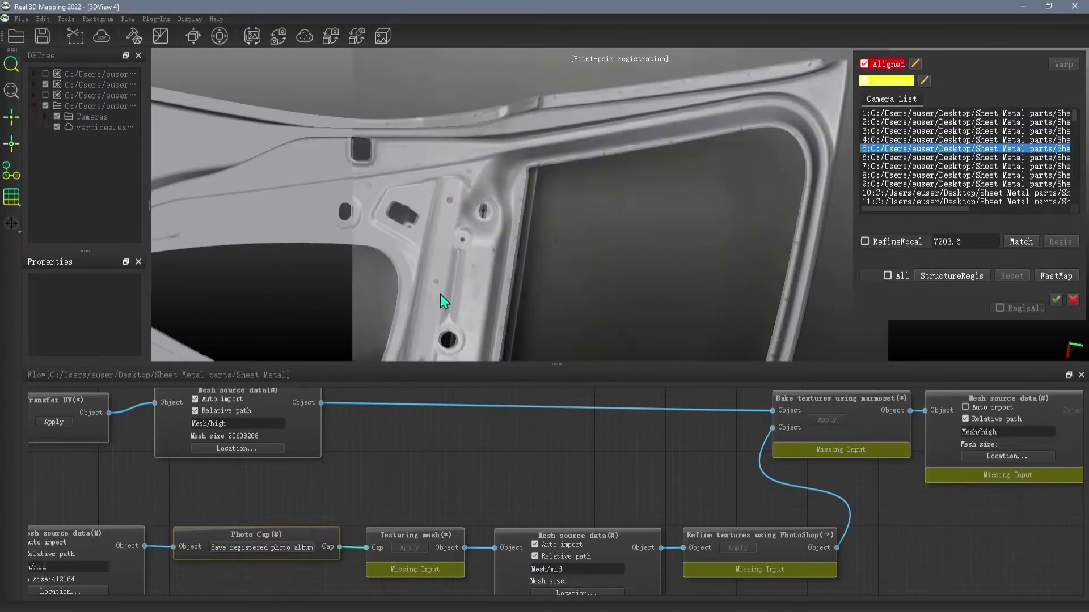
Check the photo overlays of cameras 4, 3 and 2 against the door mesh
click(890, 140)
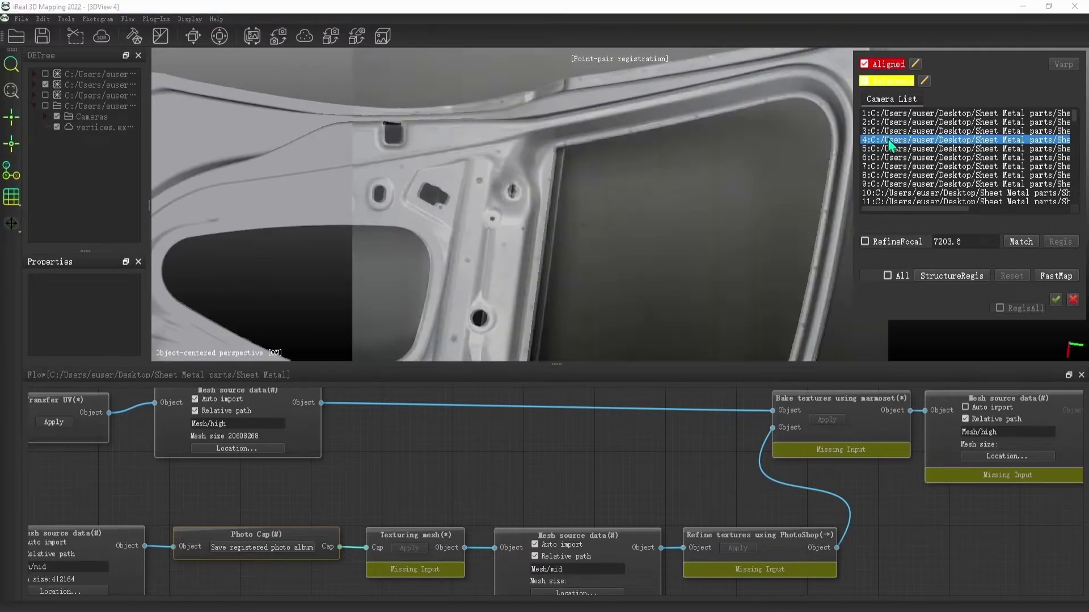
click(897, 131)
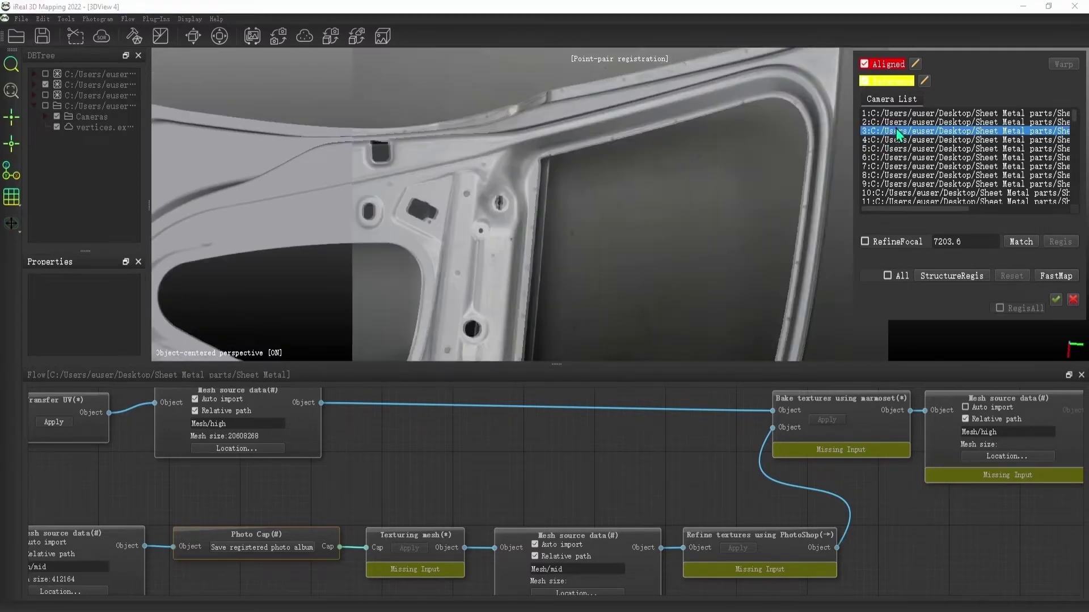
click(906, 123)
key(a)
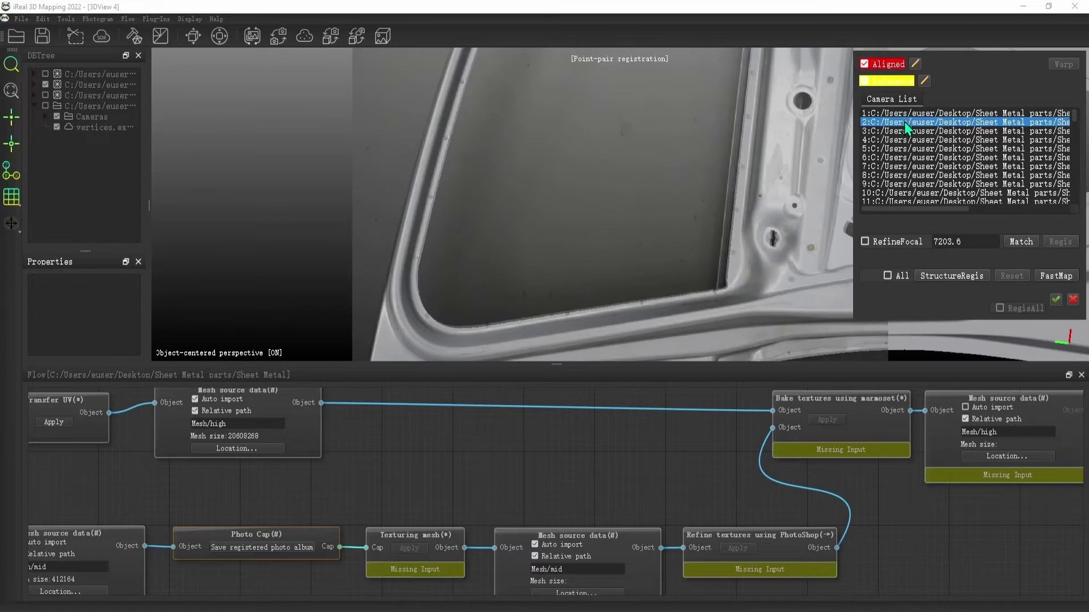
key(space)
key(space)
key(space)
key(space)
key(space)
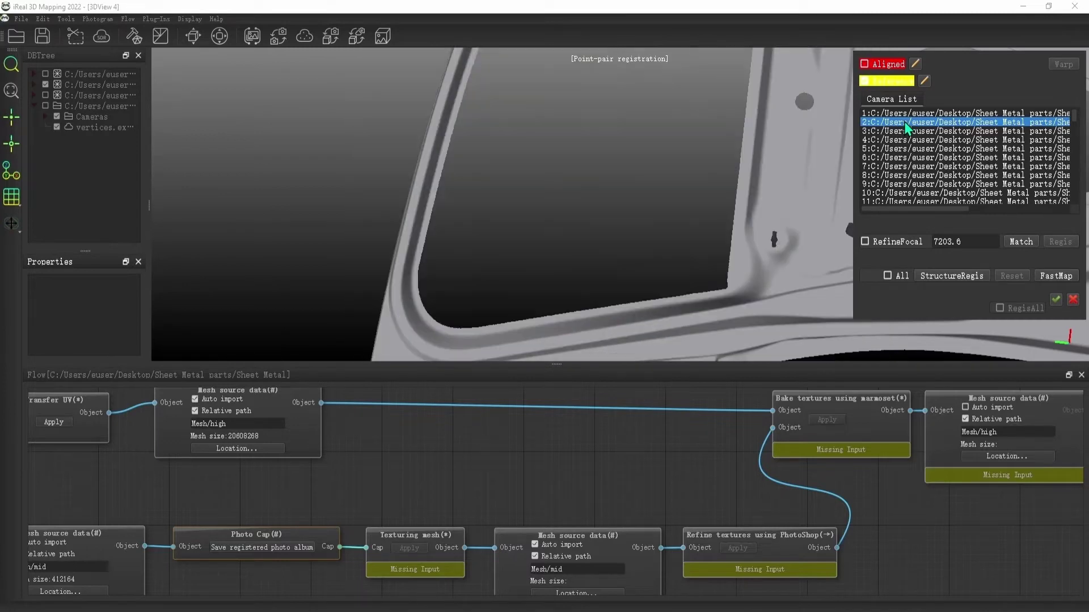
key(space)
Compare the photo overlays of cameras 1, 4 and 7 with the door mesh
click(913, 117)
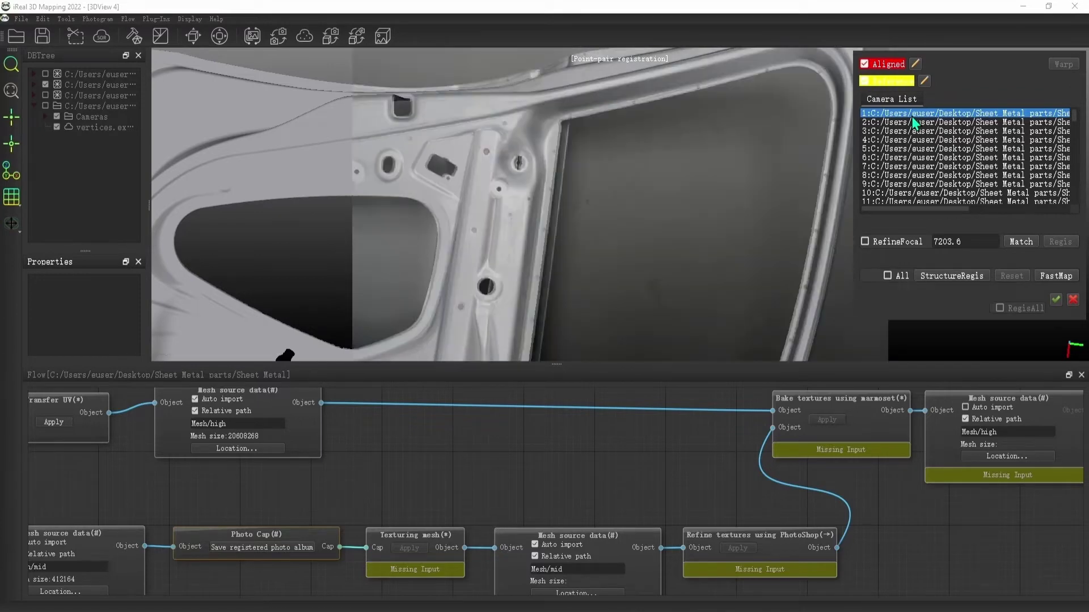
key(space)
click(898, 140)
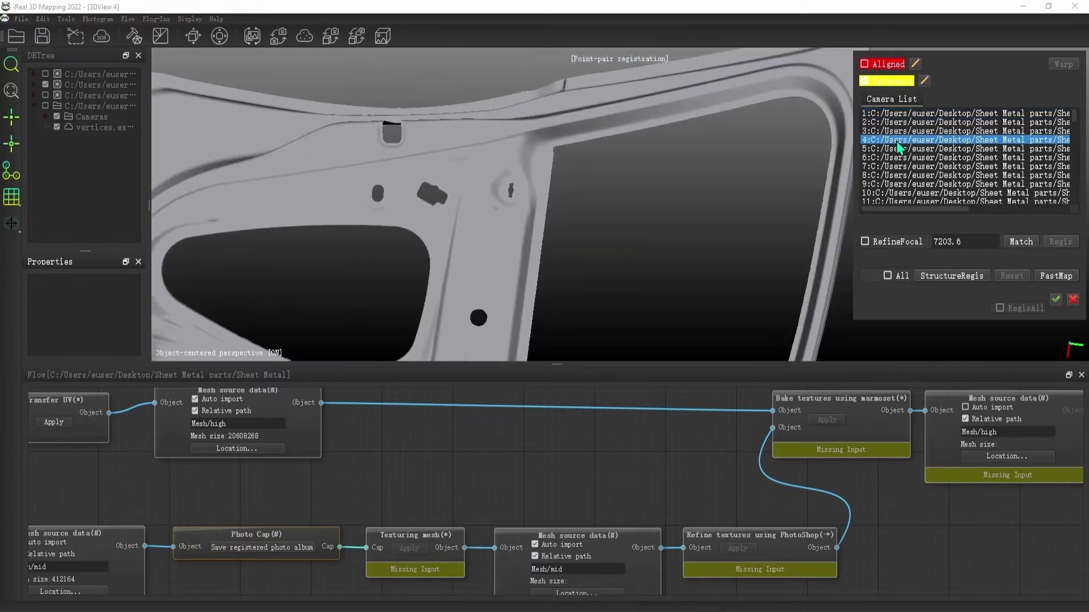
scroll(899, 146, down, 1)
key(space)
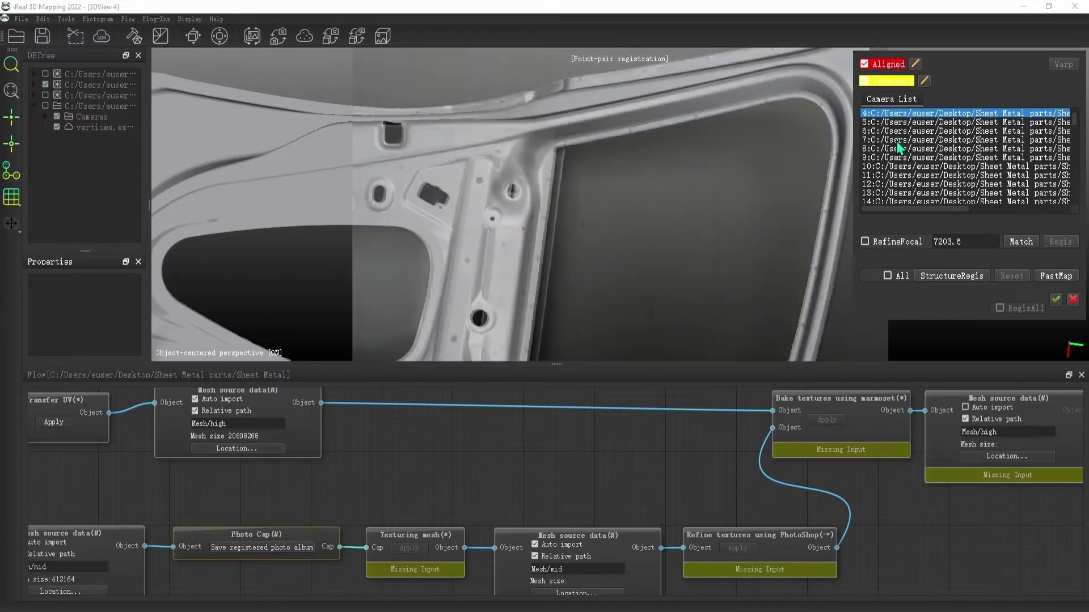
key(space)
click(898, 141)
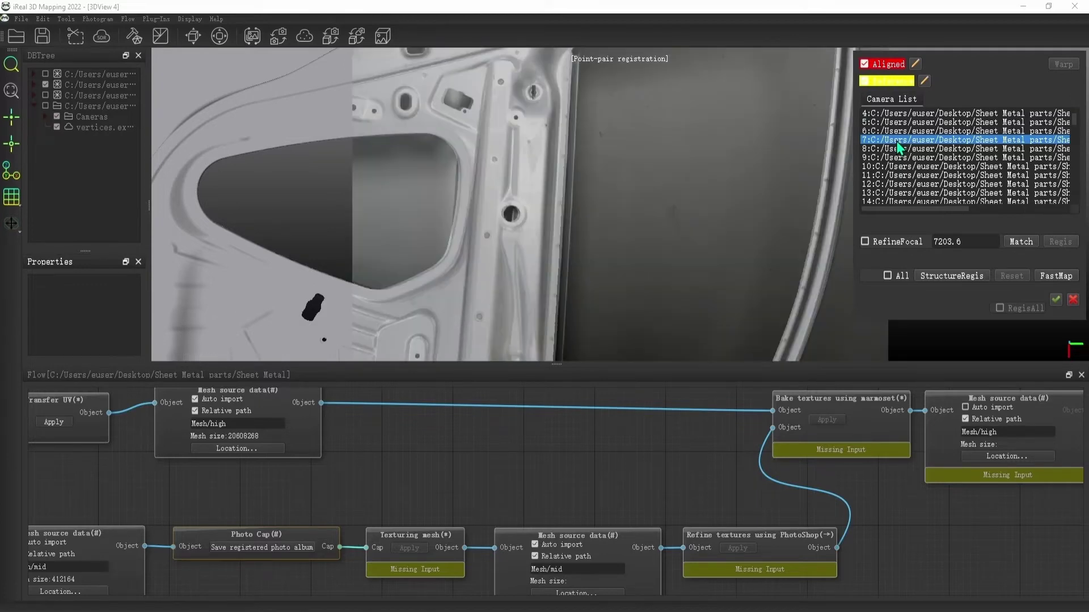
Examine the photo alignment of cameras 9, 39 and 48 for deviations from the mesh
scroll(941, 174, up, 1)
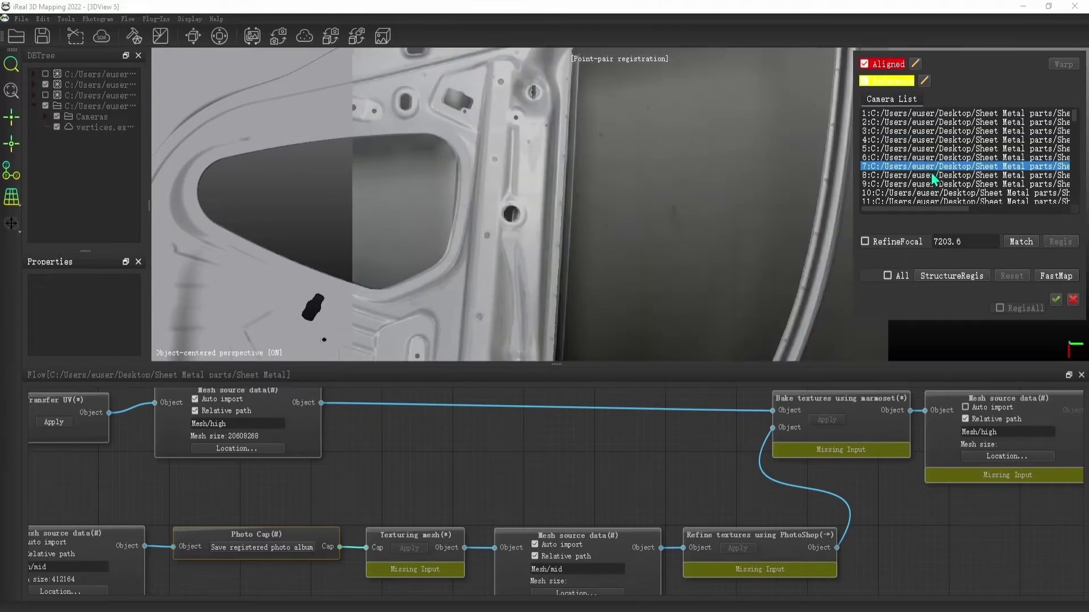
click(933, 186)
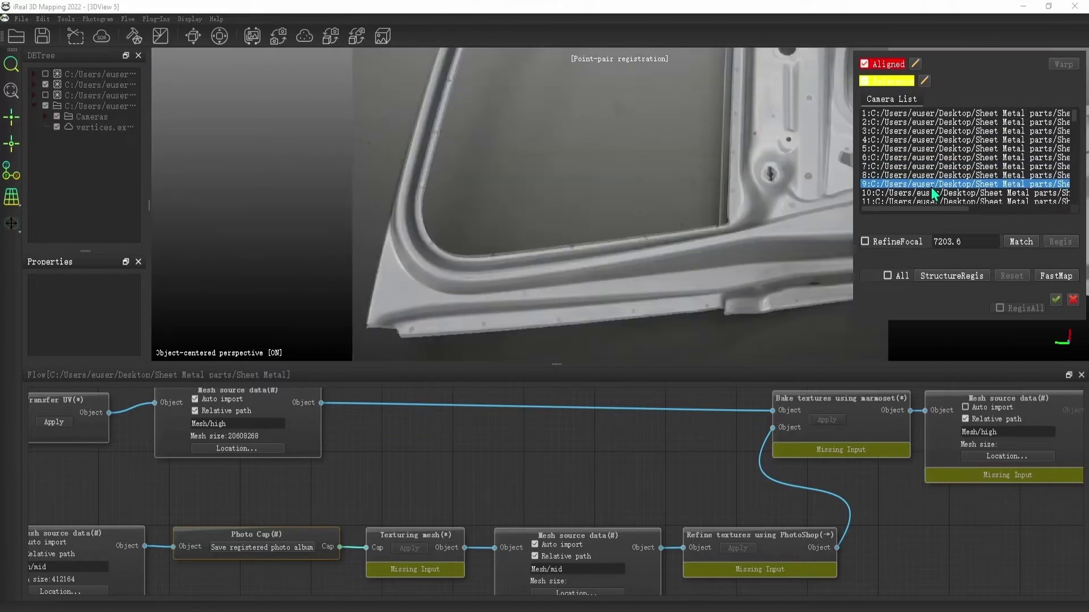
scroll(932, 188, down, 10)
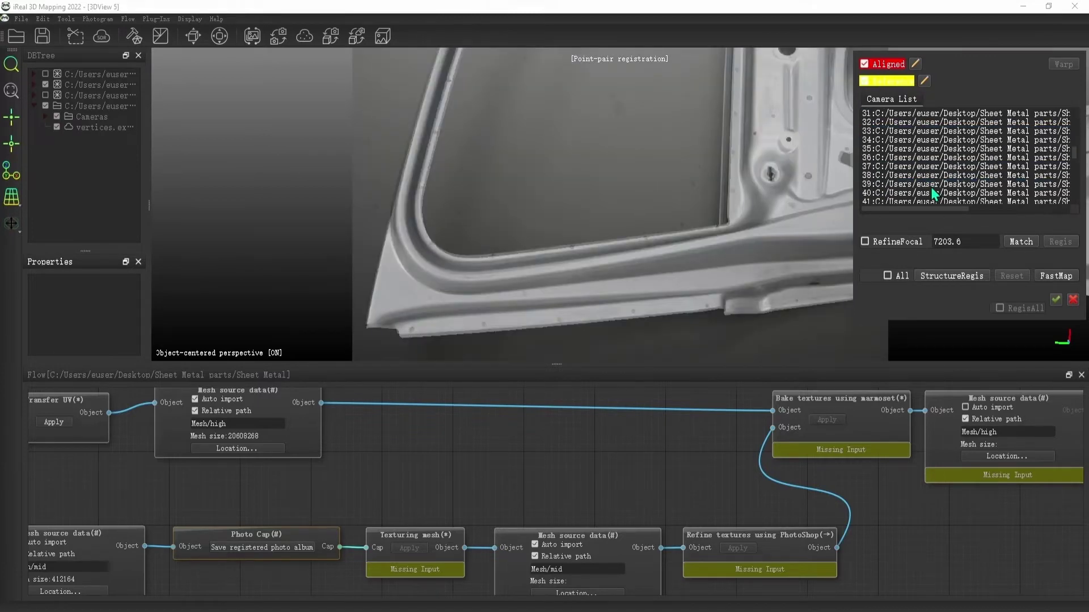
click(932, 186)
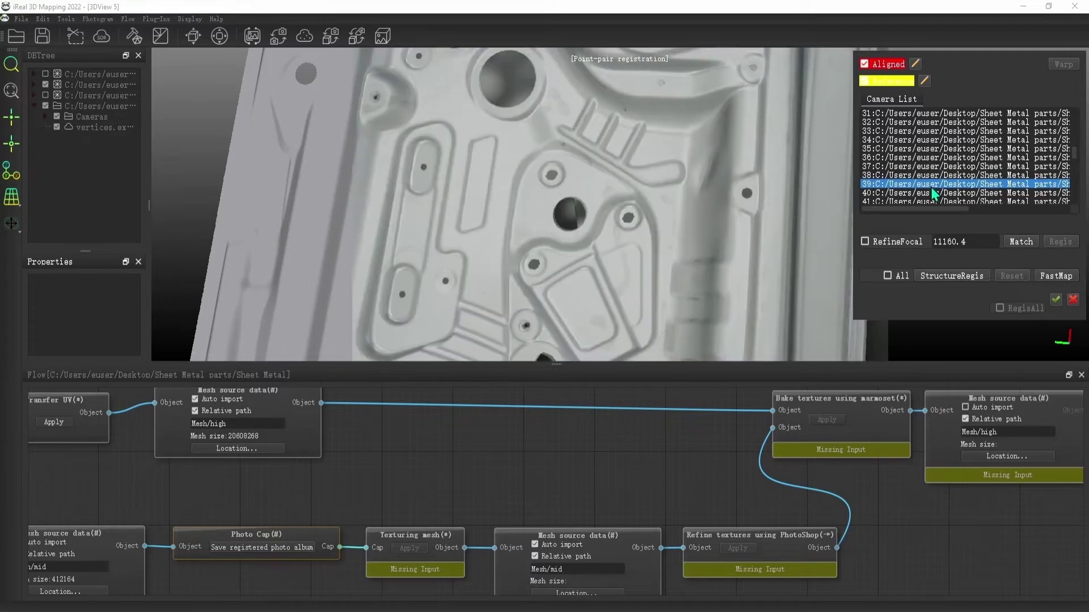
scroll(932, 190, down, 3)
click(932, 187)
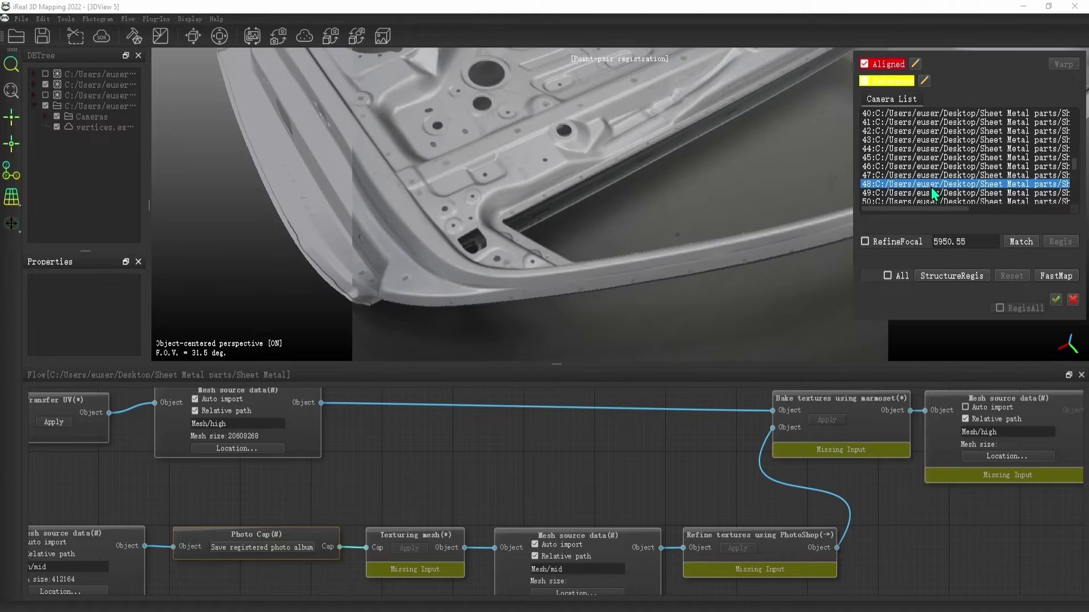
Run StructureRegis on all cameras, accept the registration and save the registered photo album
click(888, 276)
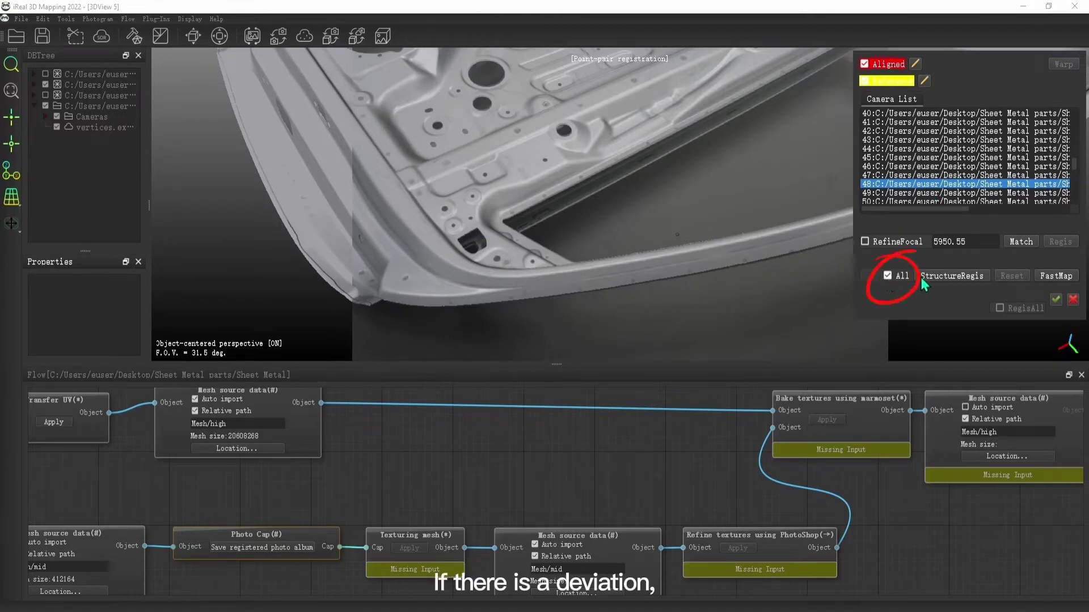
click(955, 278)
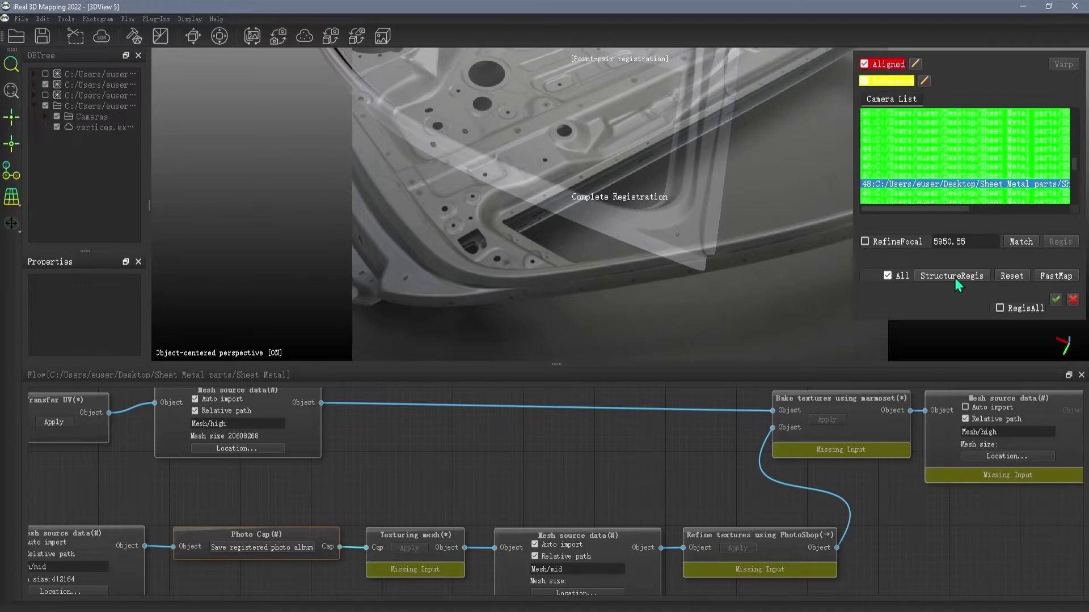
click(1055, 299)
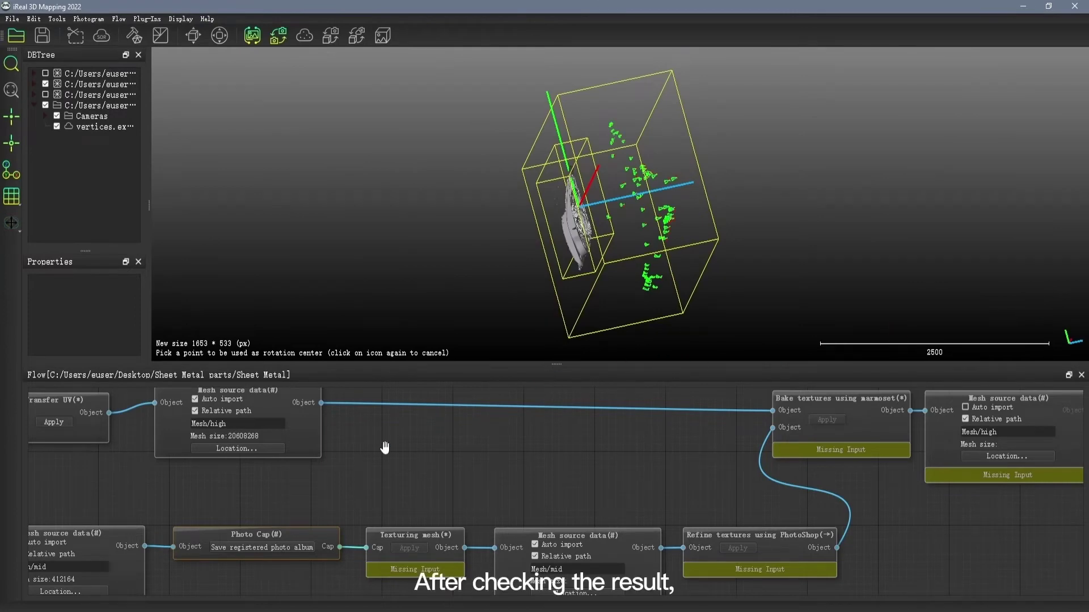
click(303, 550)
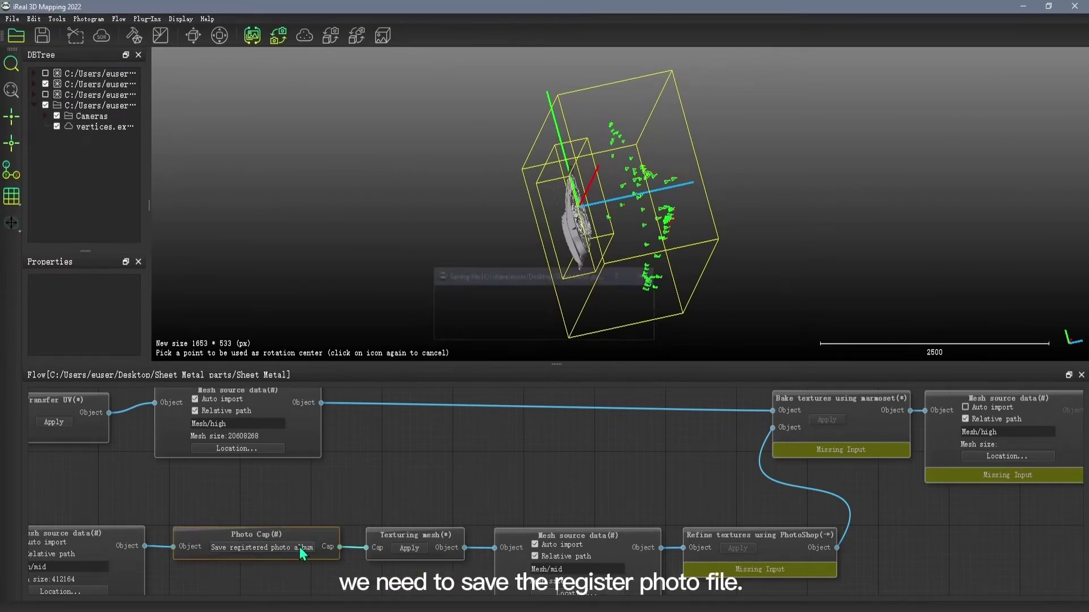
Texture the mesh from PhotoGallery with Angle+Sharpness+Saturation [General] weighting: angle 1.0, sharpness 0.8, saturation 0.5
click(409, 549)
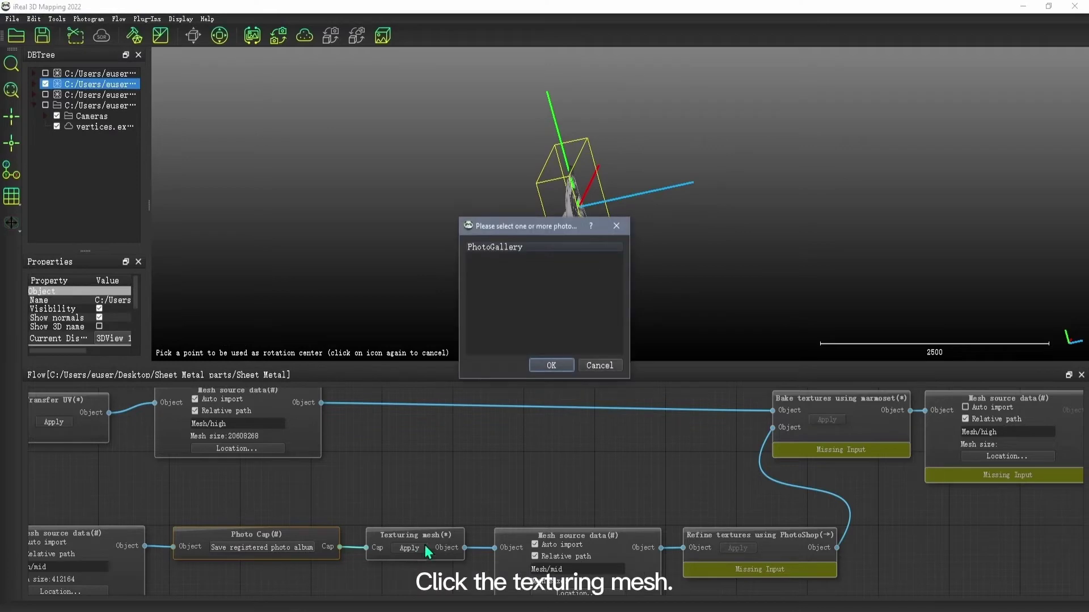
click(571, 247)
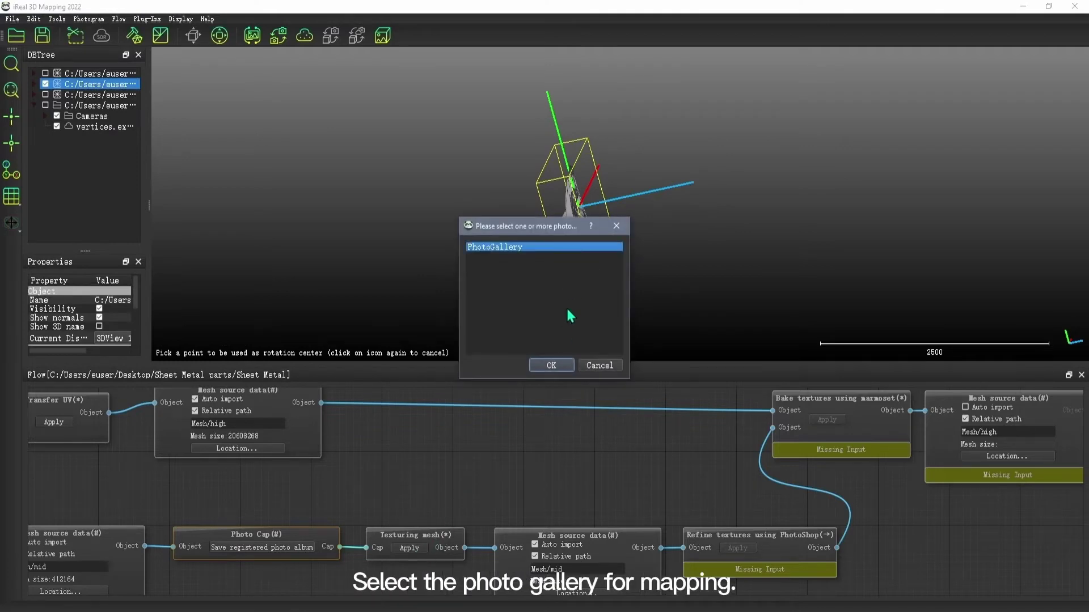
click(556, 365)
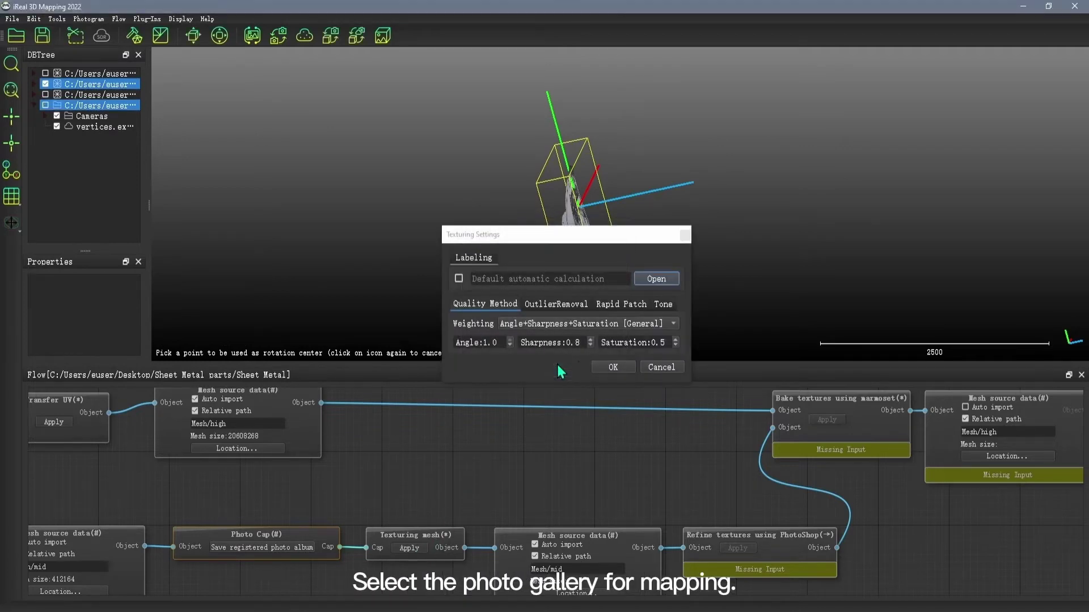
click(613, 367)
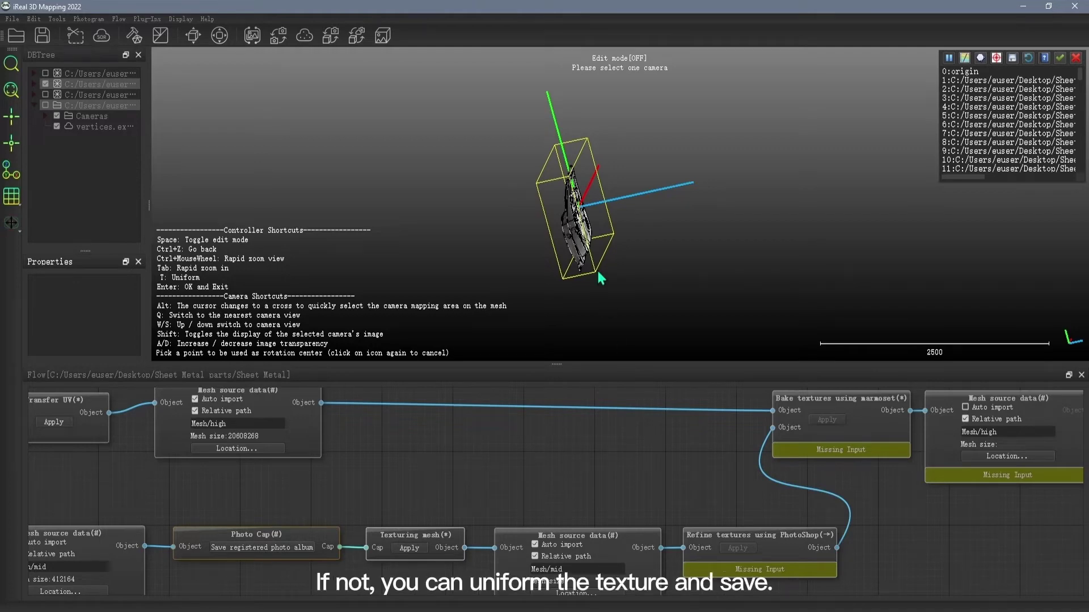
Enlarge the 3D view and examine the textured door from several sides for distortion and flare
scroll(614, 244, up, 9)
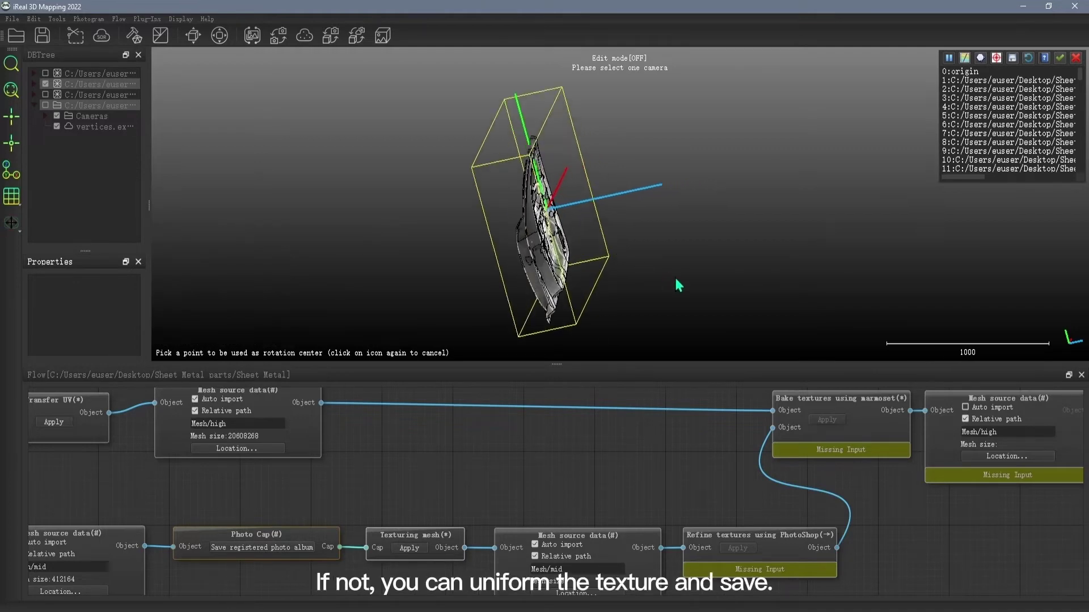
drag(677, 282, 236, 221)
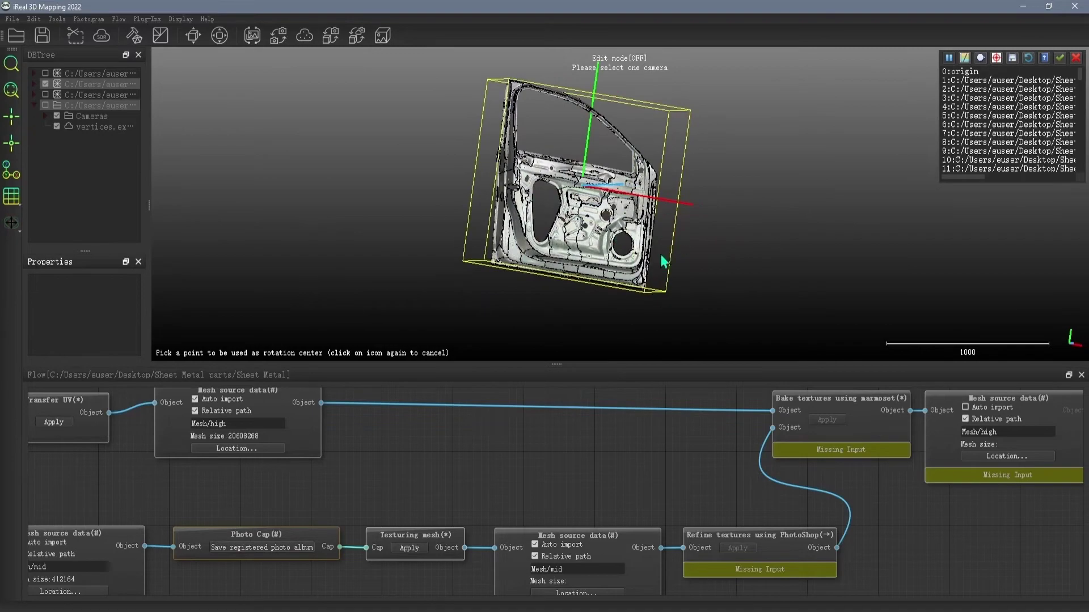
scroll(652, 253, up, 4)
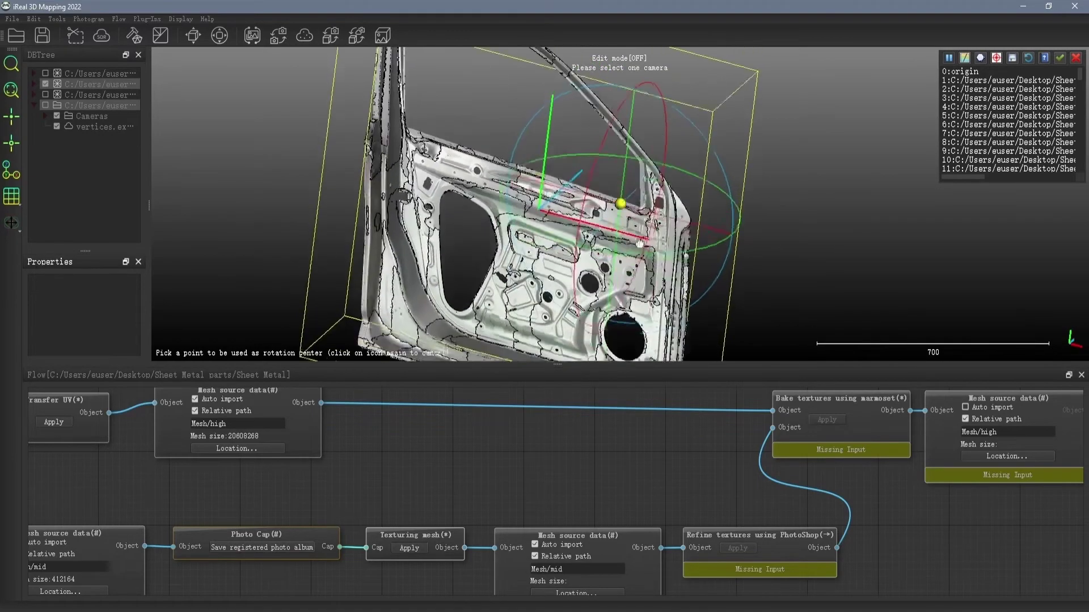
drag(639, 243, 533, 278)
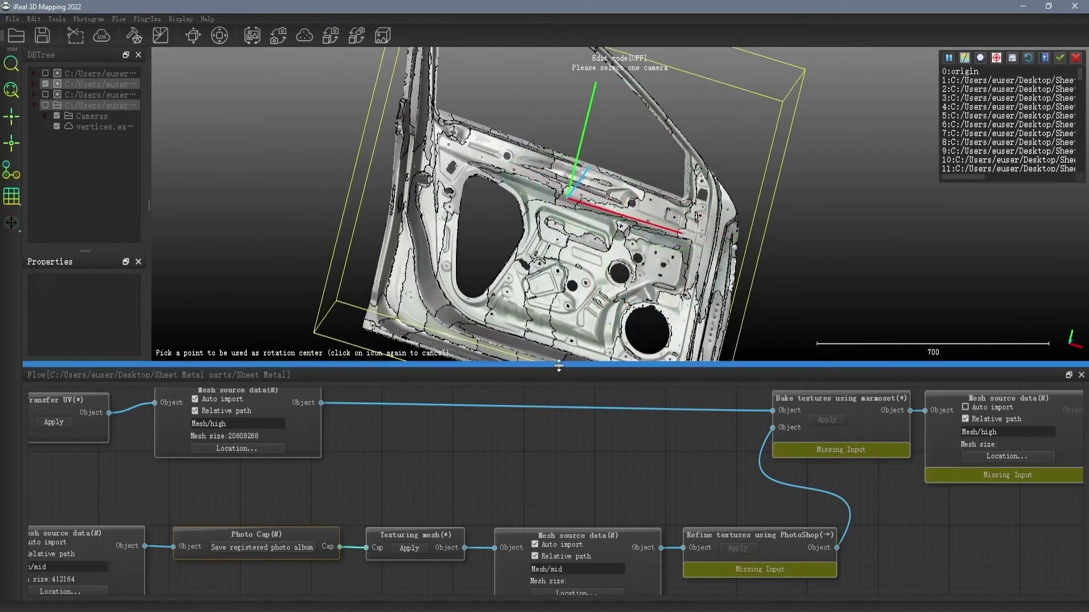
drag(558, 365, 514, 561)
drag(691, 428, 572, 383)
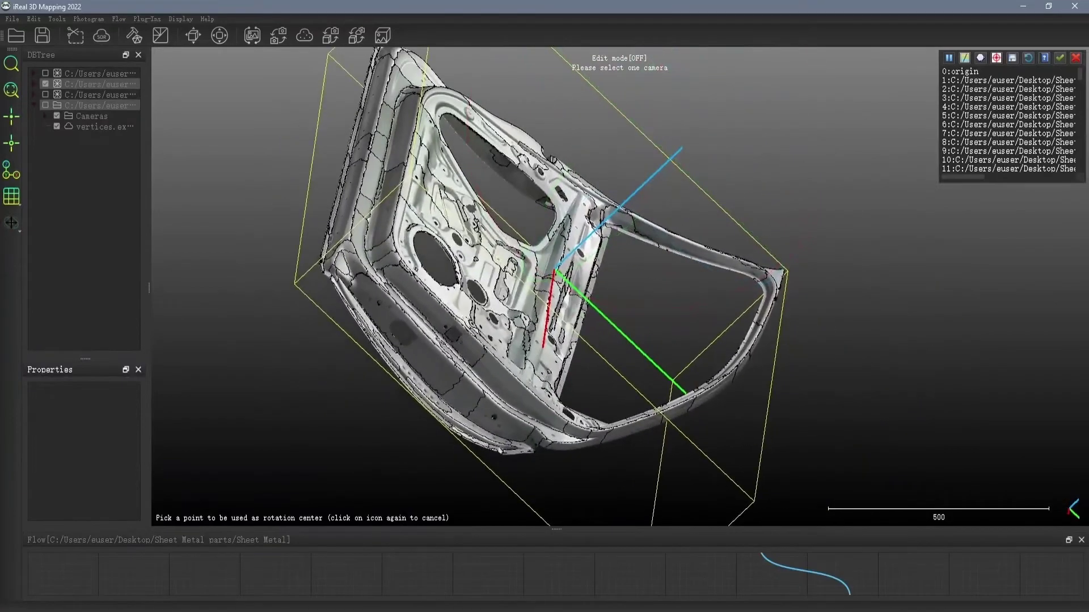
drag(402, 374, 581, 262)
right_drag(599, 191, 582, 314)
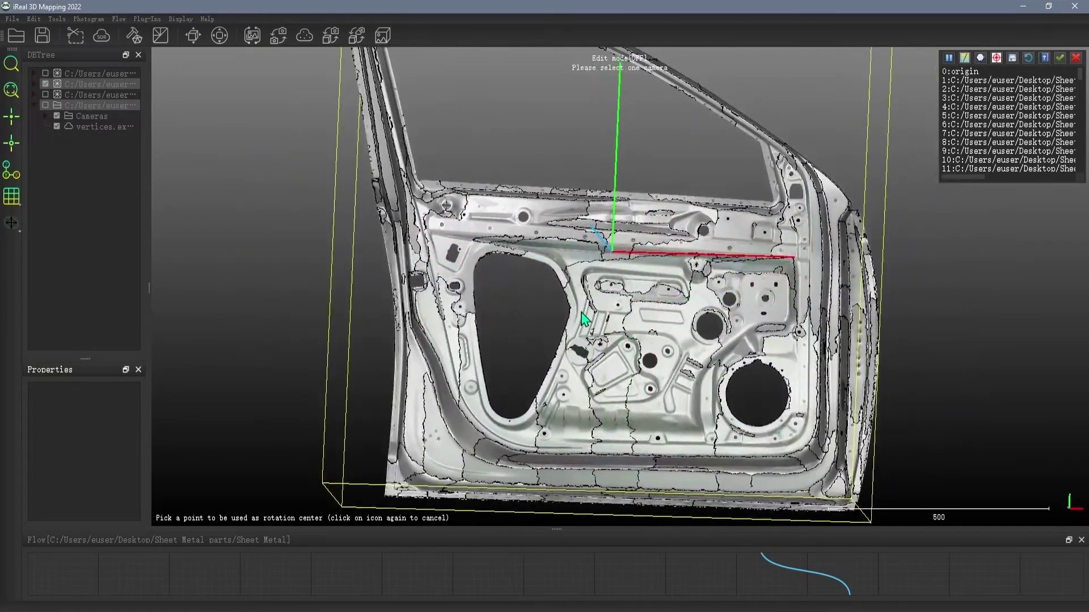
View the textured door from camera 1 and examine the area mapped by its photo
scroll(582, 314, down, 3)
scroll(584, 319, down, 1)
click(965, 73)
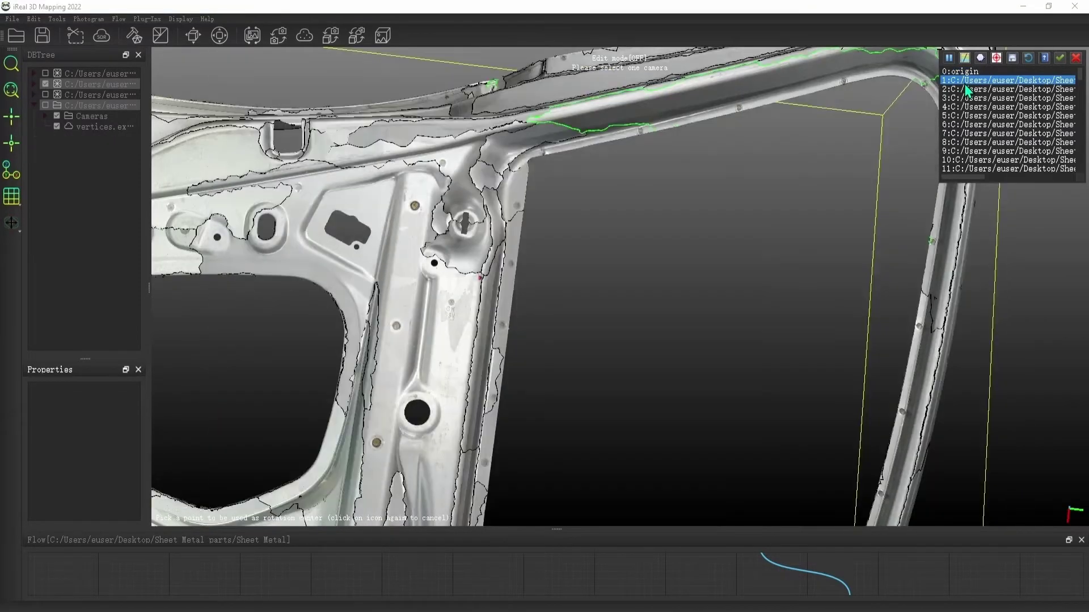
scroll(806, 176, down, 8)
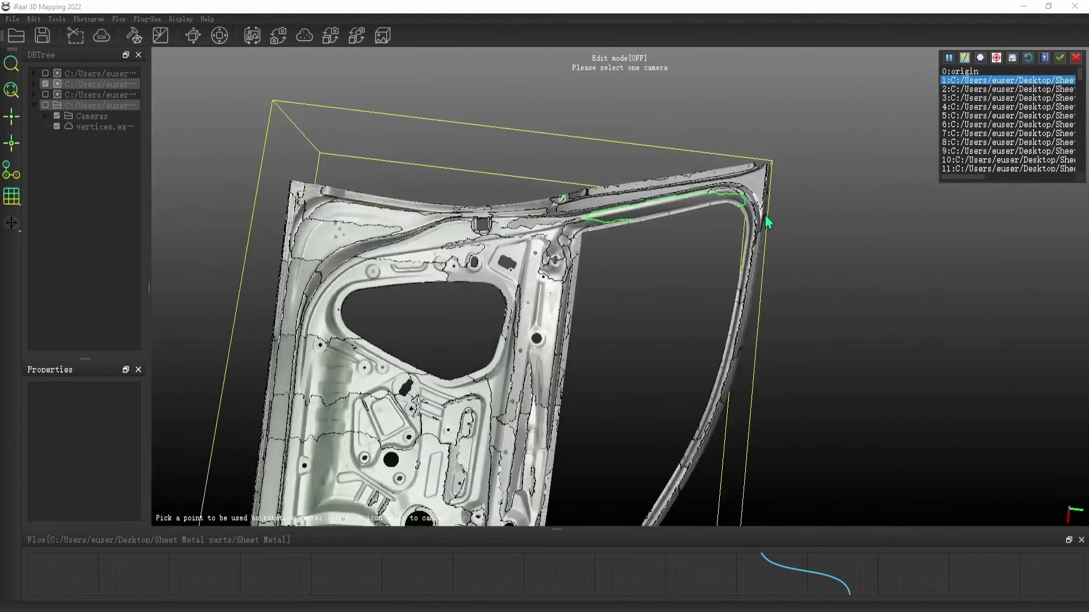
Examine the texture patch outlines around the door's window frame, inner panel and sides from several angles
drag(638, 345, 676, 317)
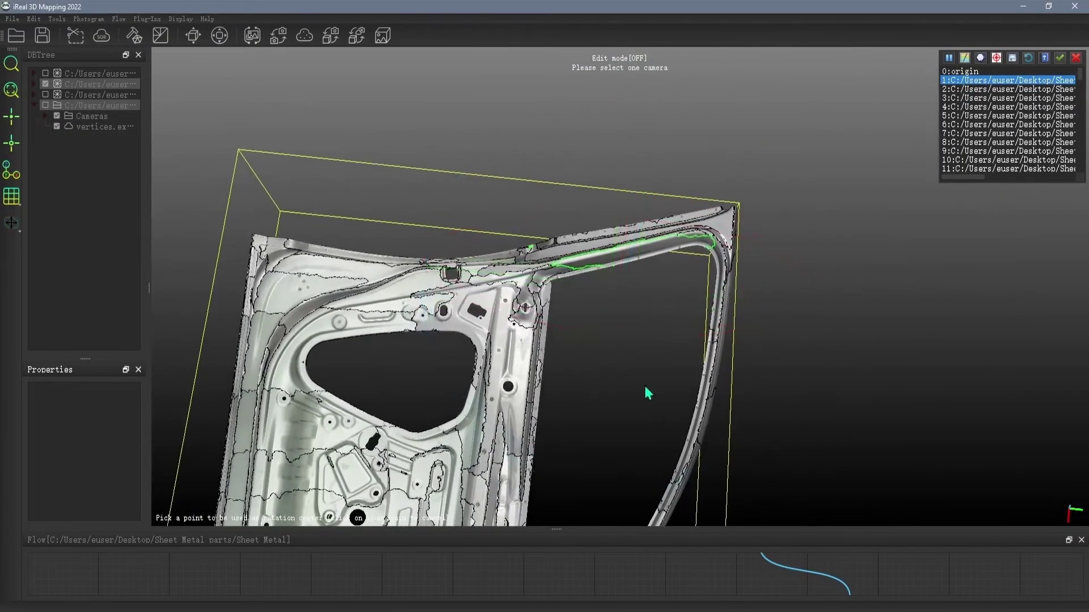
right_drag(660, 334, 688, 236)
drag(453, 398, 892, 397)
right_drag(786, 307, 549, 107)
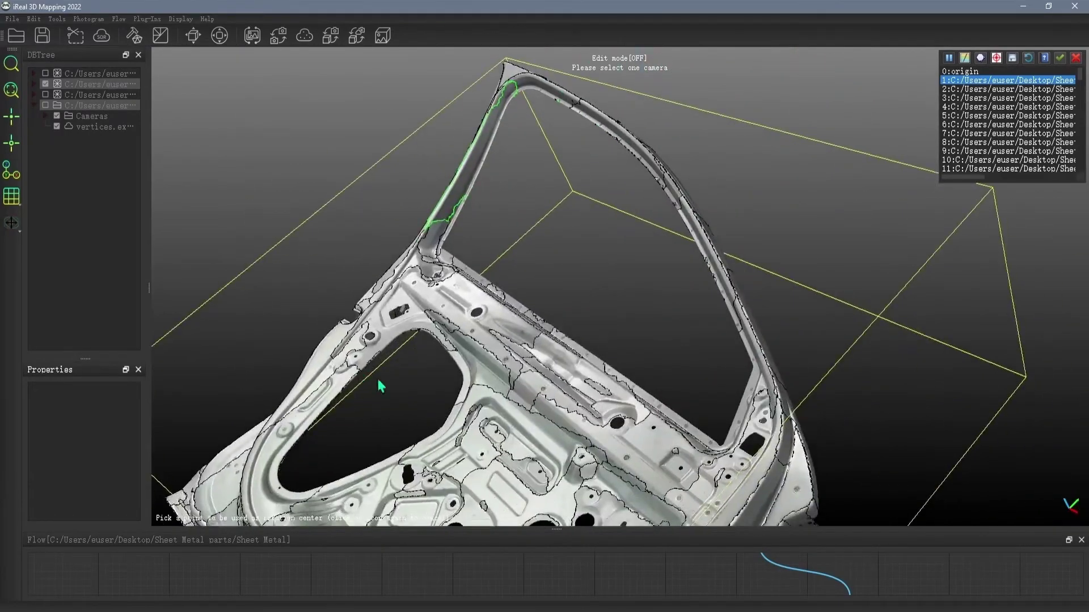
drag(378, 381, 689, 347)
right_drag(693, 344, 717, 326)
right_drag(684, 207, 622, 279)
scroll(513, 364, down, 5)
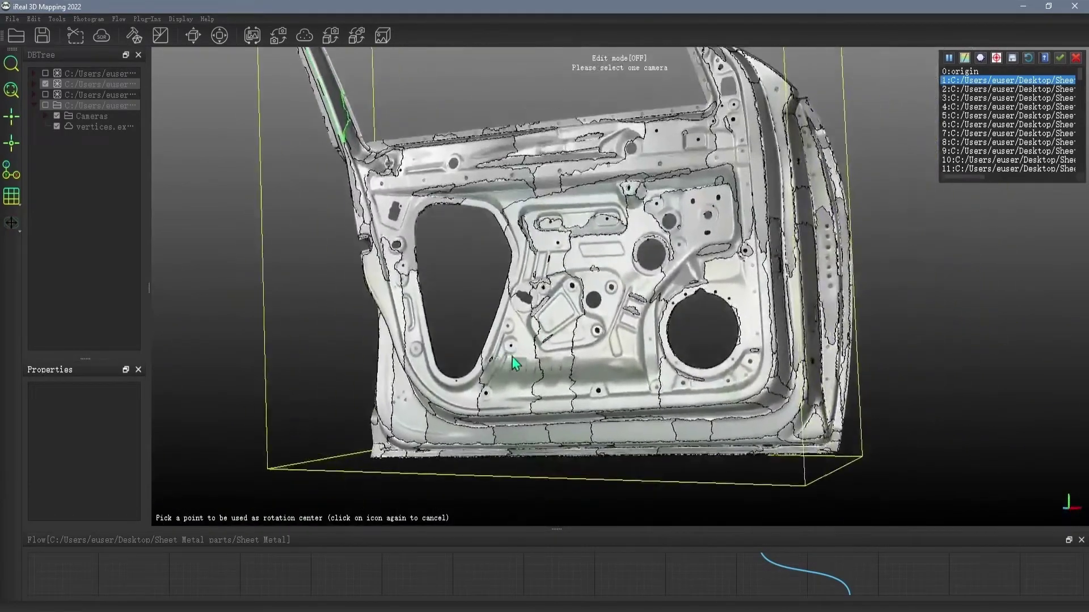
drag(639, 258, 760, 264)
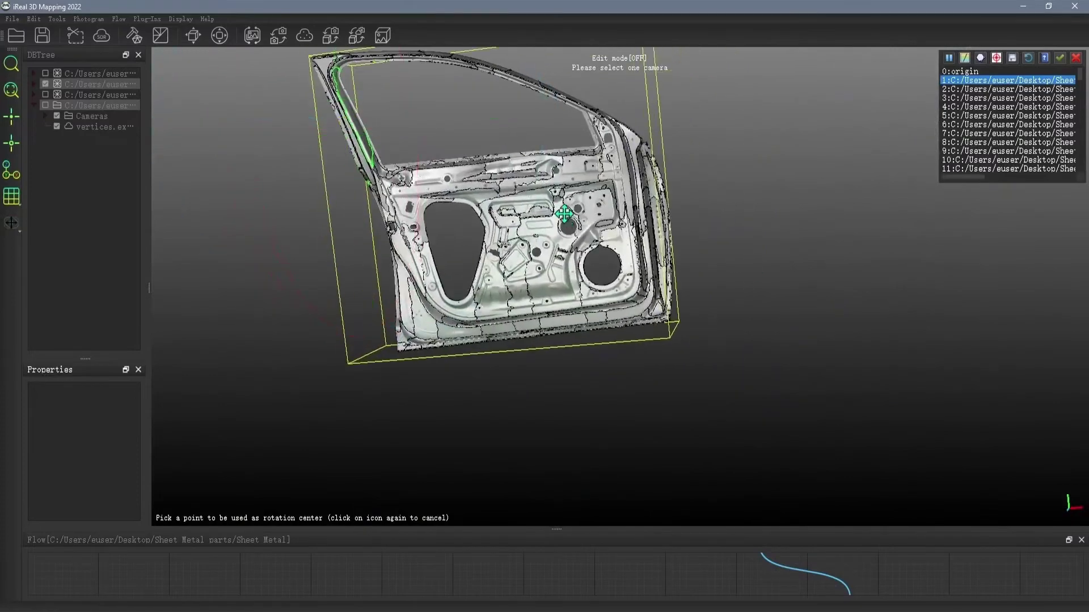
right_drag(564, 213, 565, 301)
drag(332, 122, 432, 132)
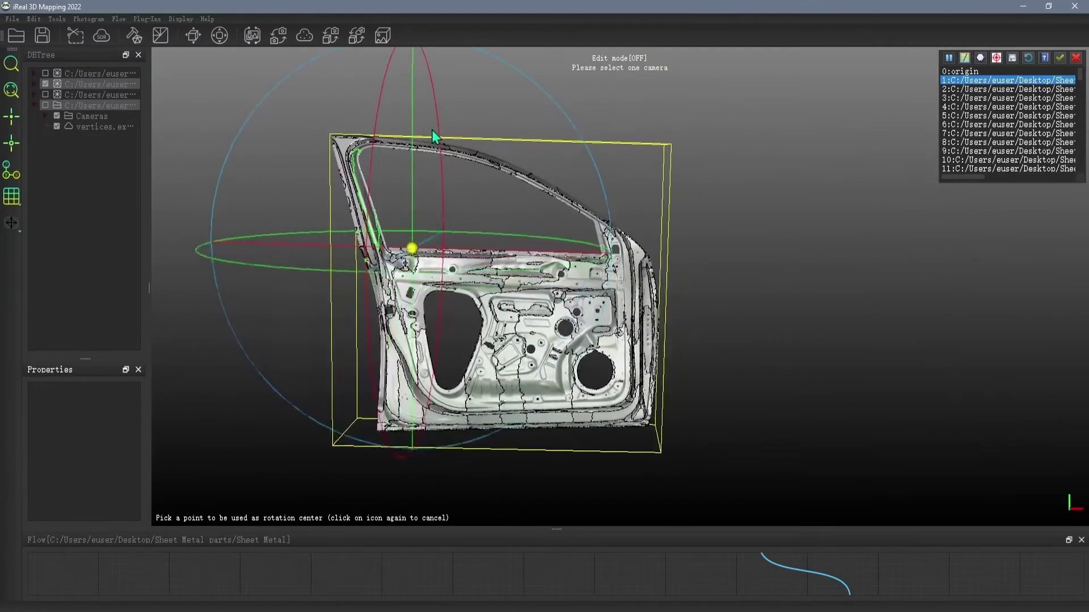
right_drag(489, 254, 580, 257)
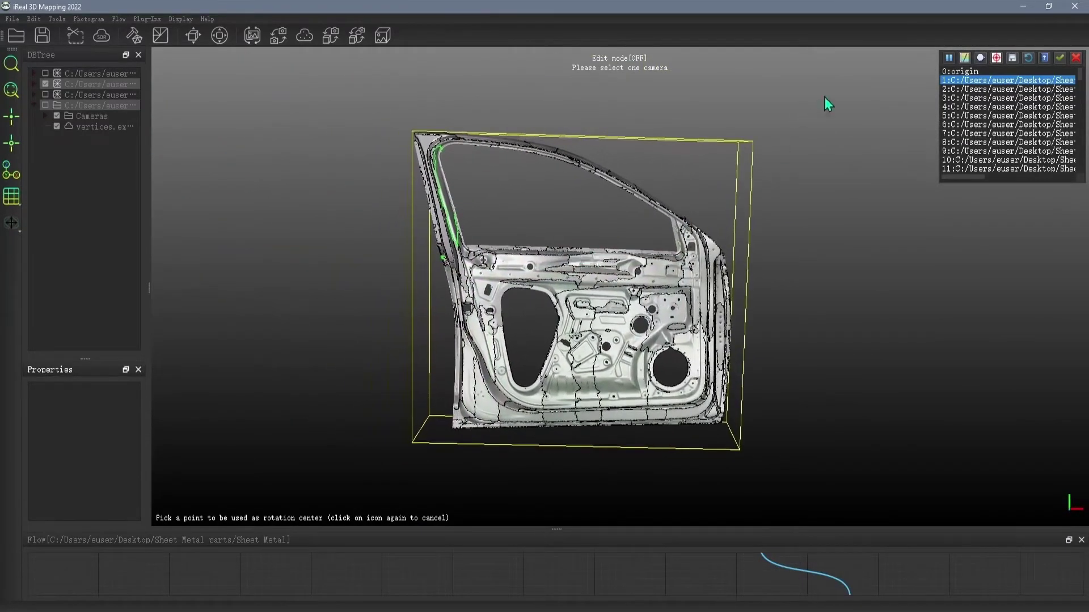
Finalize the door's photo texture without patch outlines and accept the texturing result
click(979, 58)
click(1062, 58)
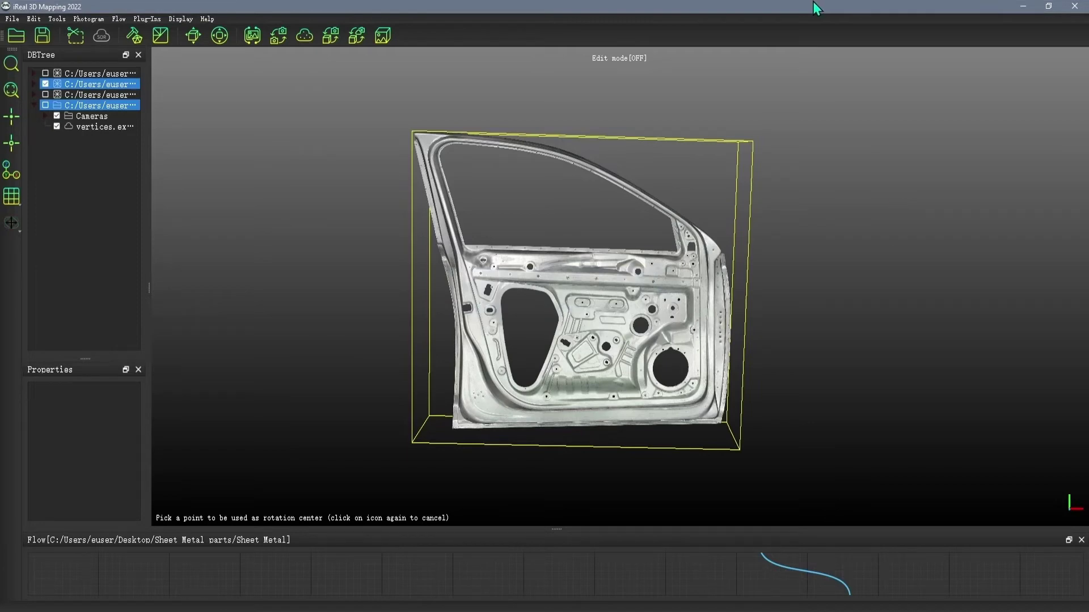
Examine the finished texture on the door's inner panel, around its holes and along the lower ledge
click(657, 283)
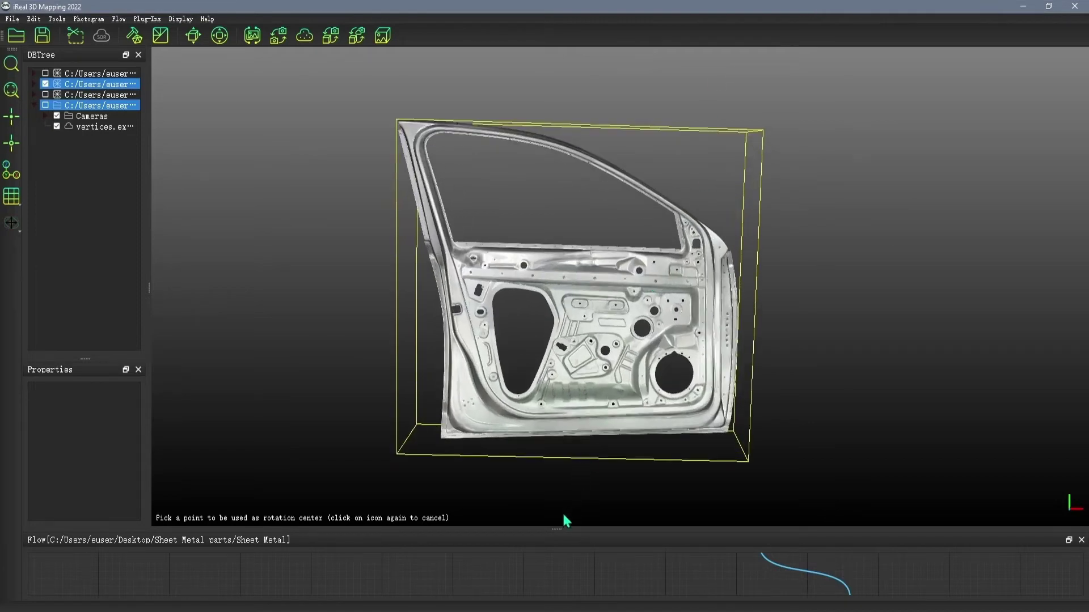
scroll(564, 340, up, 5)
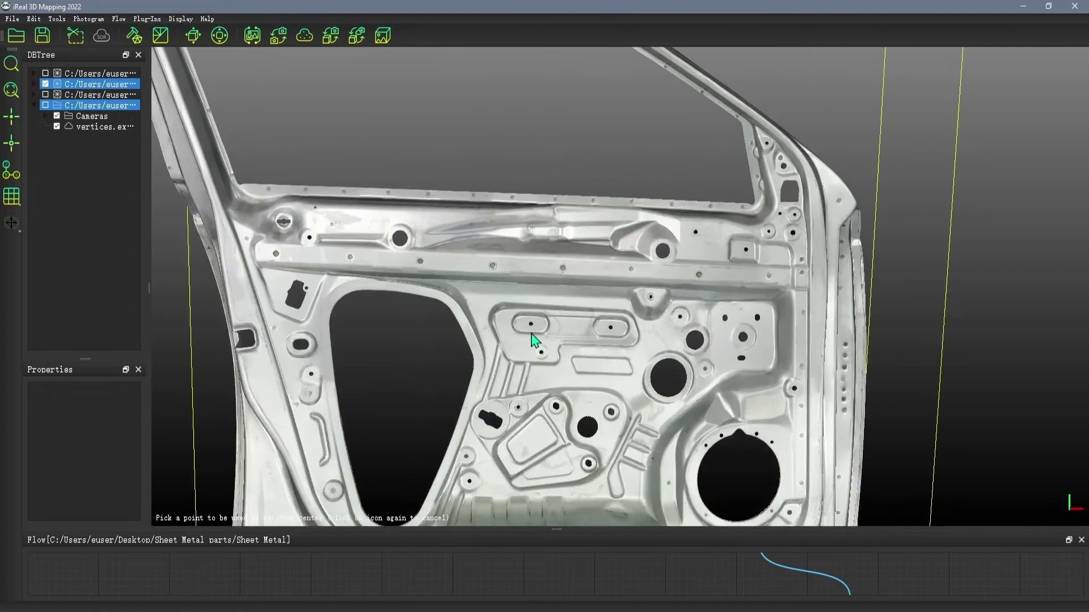
drag(492, 323, 461, 334)
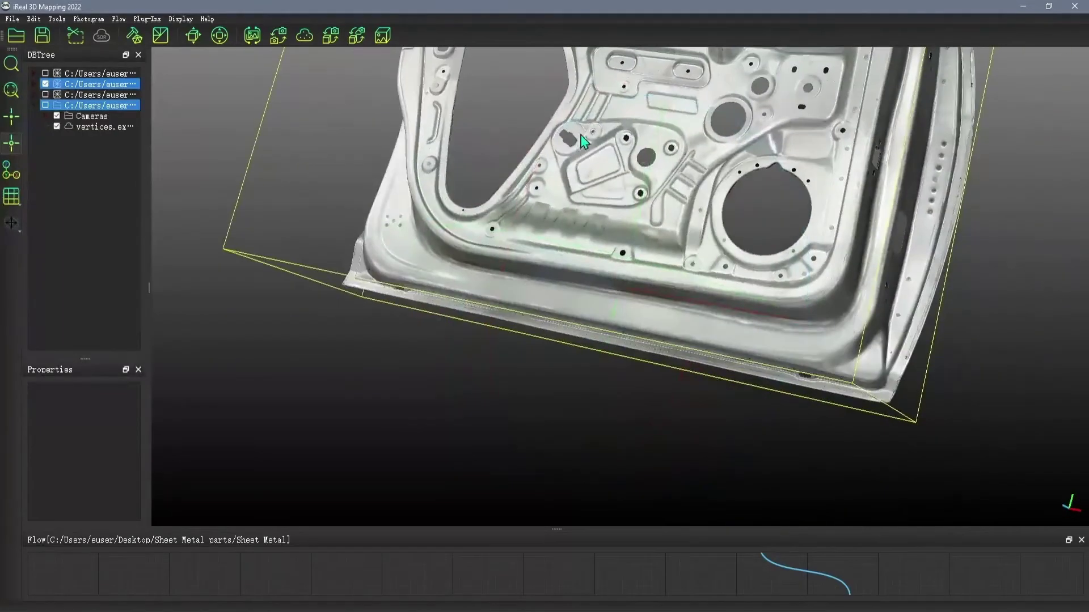
right_drag(578, 137, 495, 251)
drag(362, 156, 588, 215)
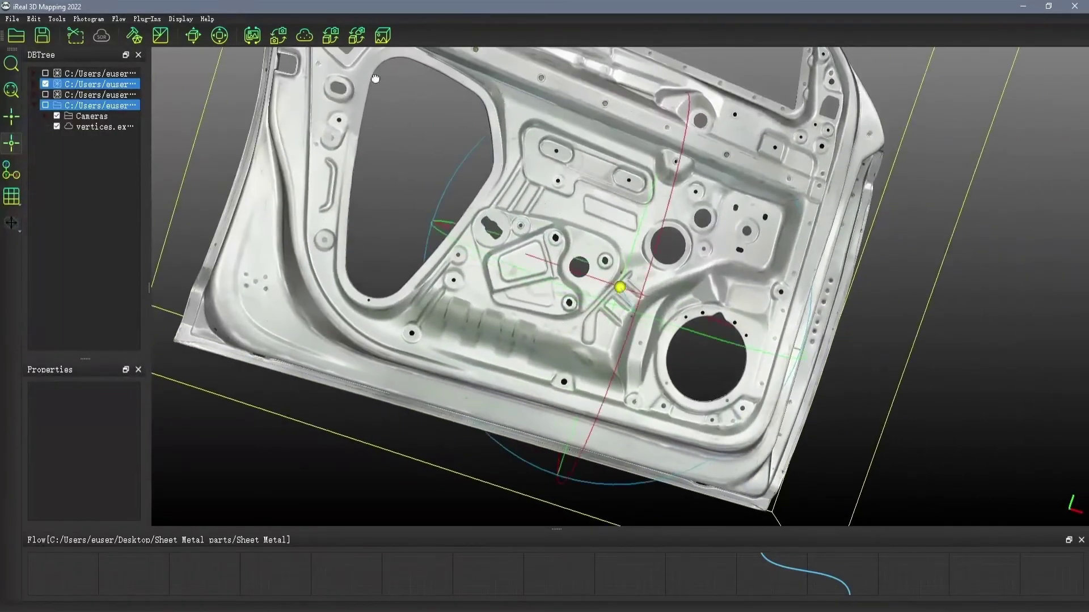
drag(375, 79, 284, 132)
scroll(382, 151, up, 2)
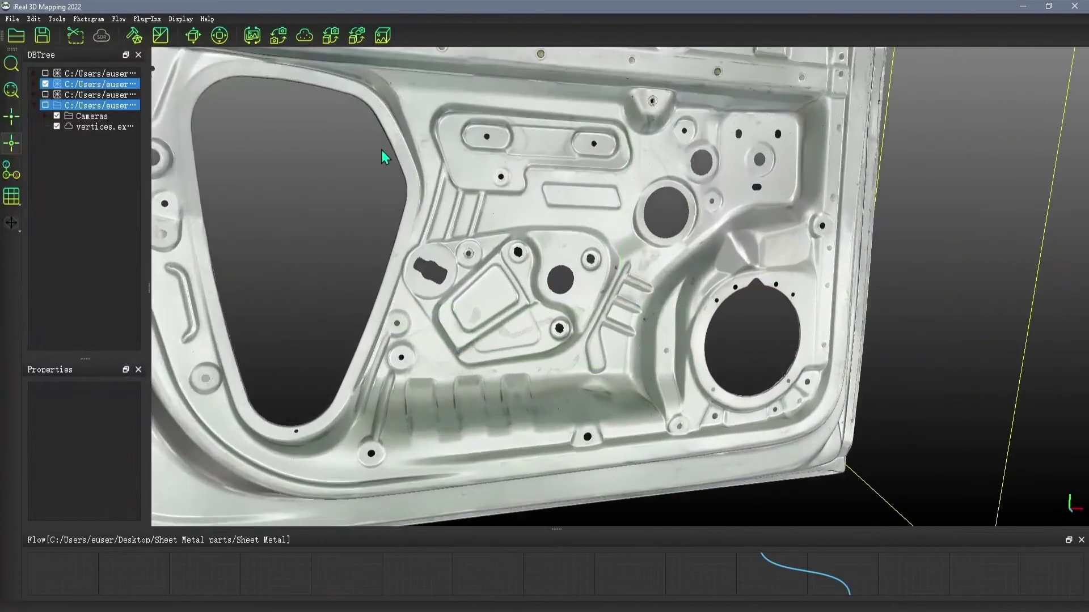
scroll(381, 150, down, 3)
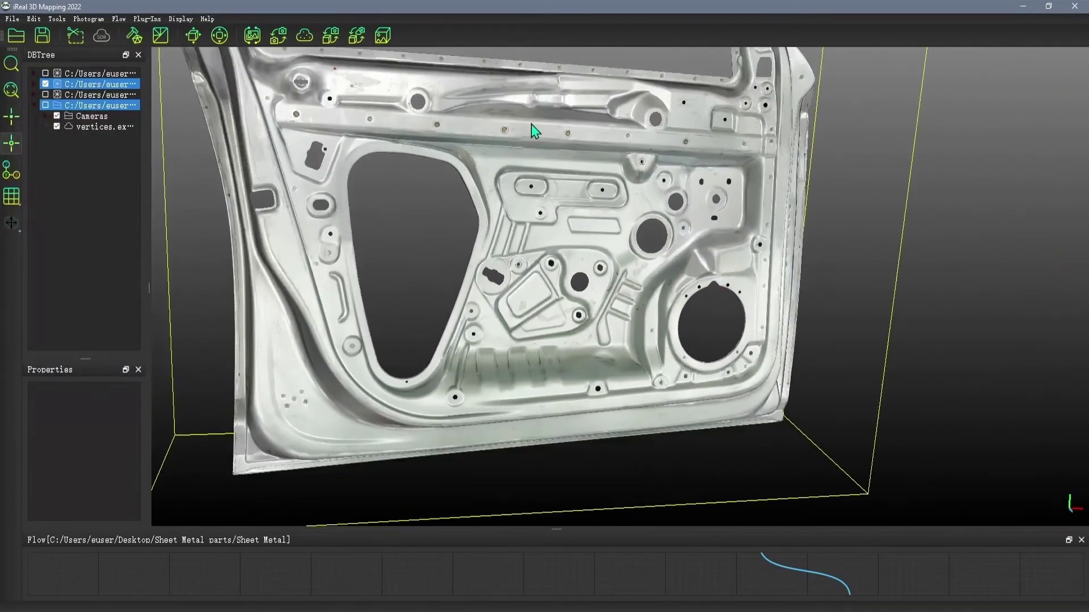
Examine the texture close up at the stamped number and along the rail below the window, then the whole door
right_drag(531, 128, 566, 222)
scroll(562, 222, up, 8)
drag(534, 199, 411, 120)
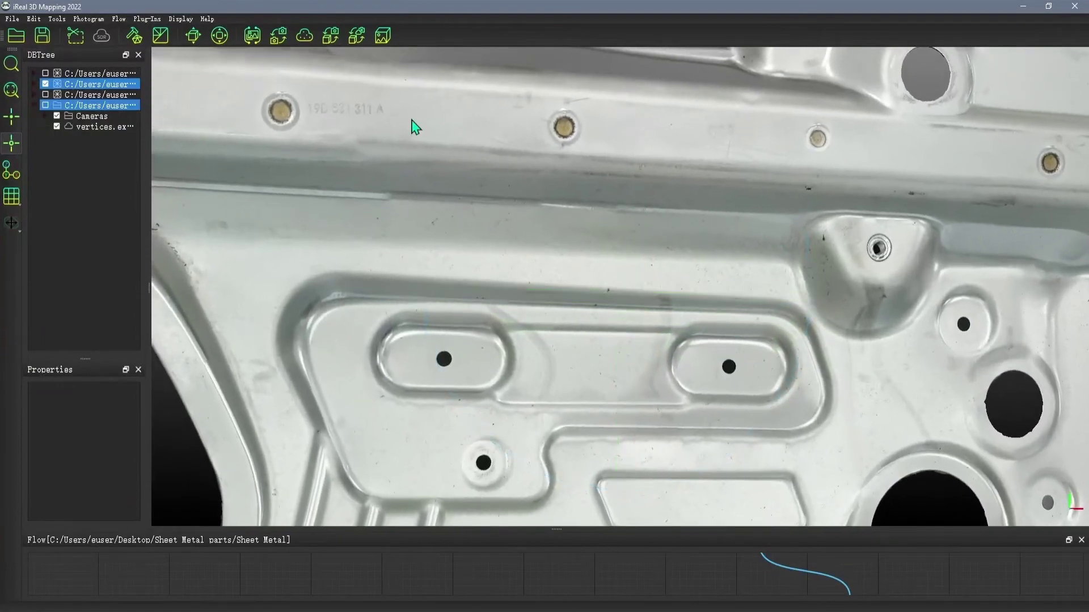
scroll(413, 127, down, 6)
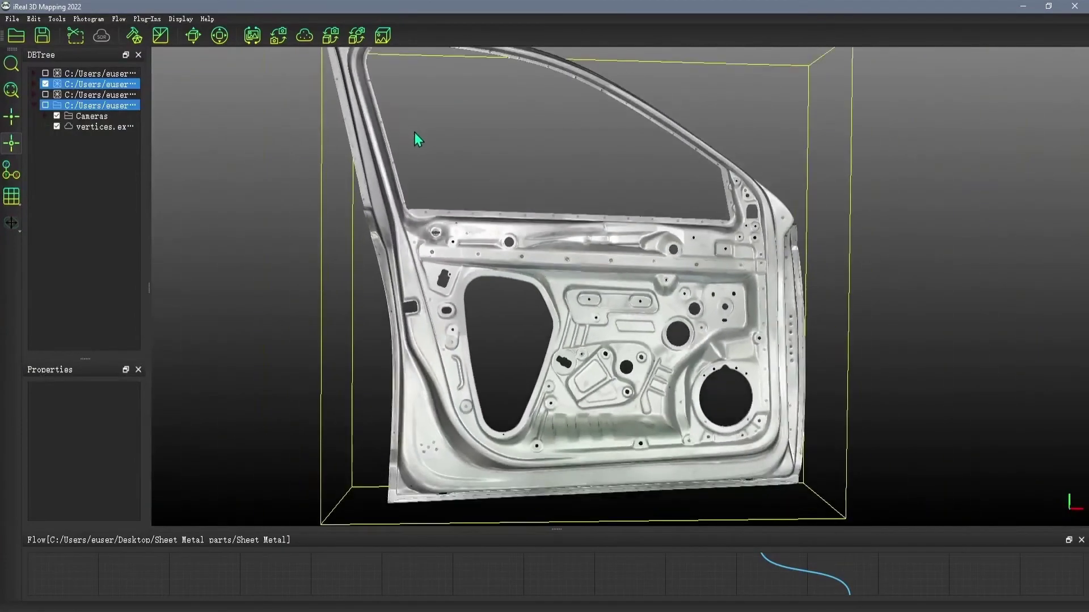
drag(413, 264, 228, 261)
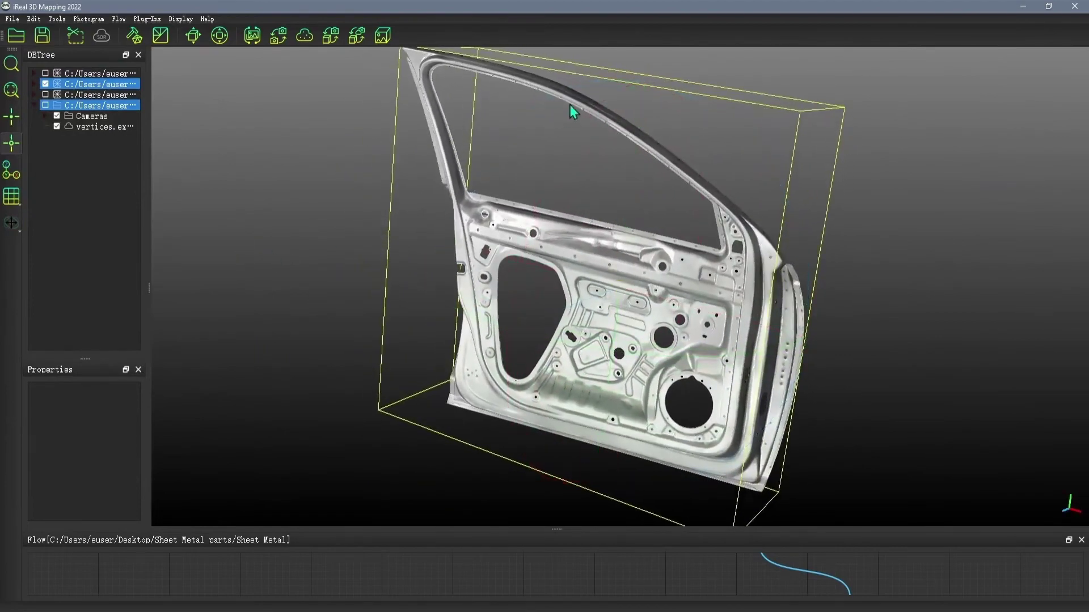
drag(572, 111, 628, 93)
scroll(628, 204, up, 5)
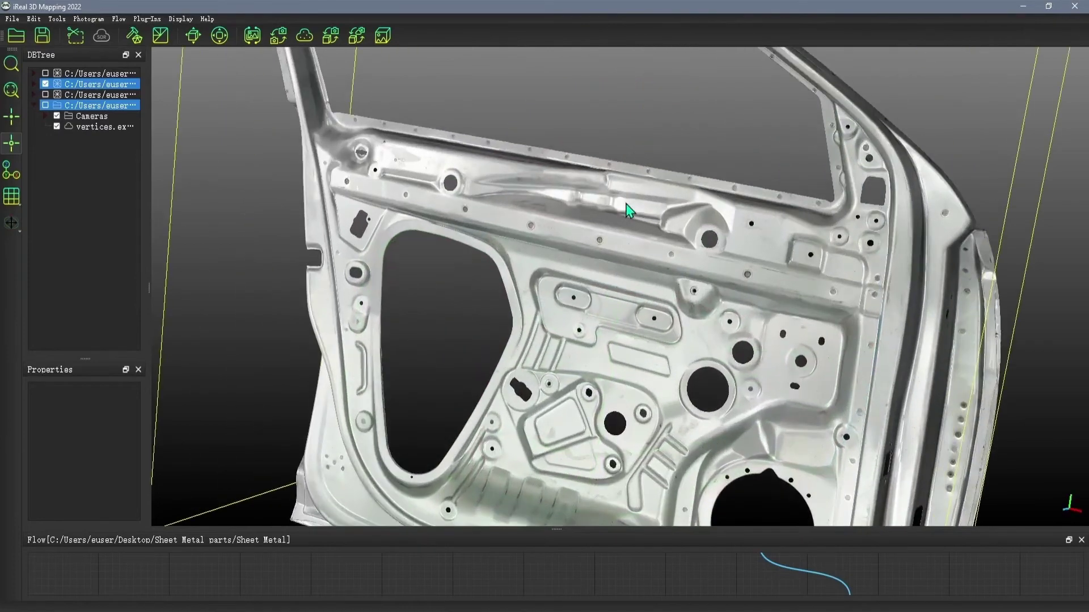
scroll(627, 211, down, 5)
drag(627, 213, 530, 405)
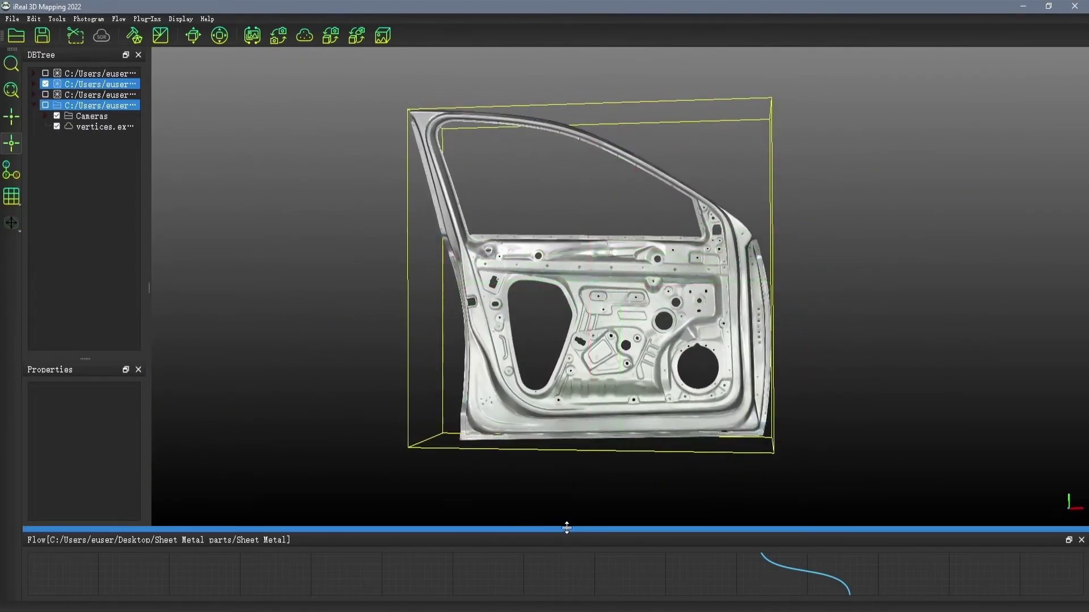
Enlarge the flow graph and view the output folder of the Mesh/mid mesh source node
drag(567, 528, 594, 219)
drag(718, 438, 461, 399)
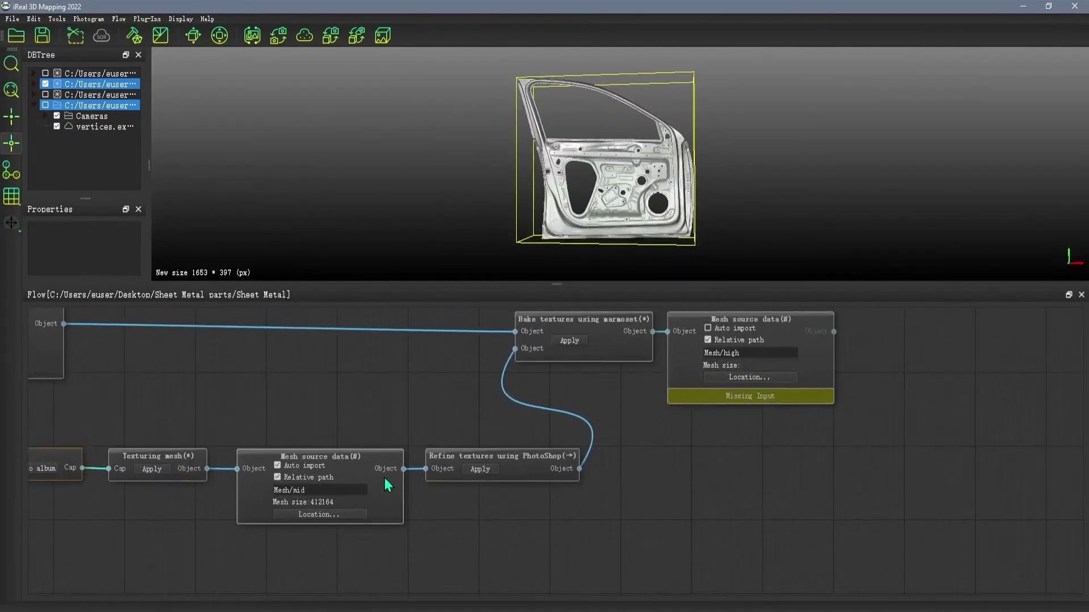
click(341, 515)
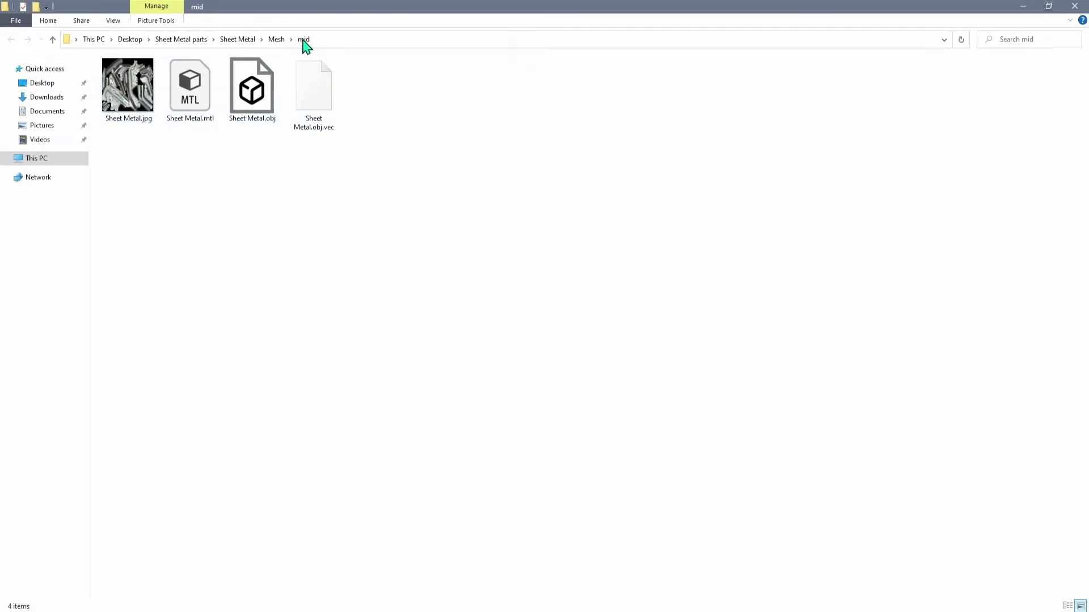
click(1080, 13)
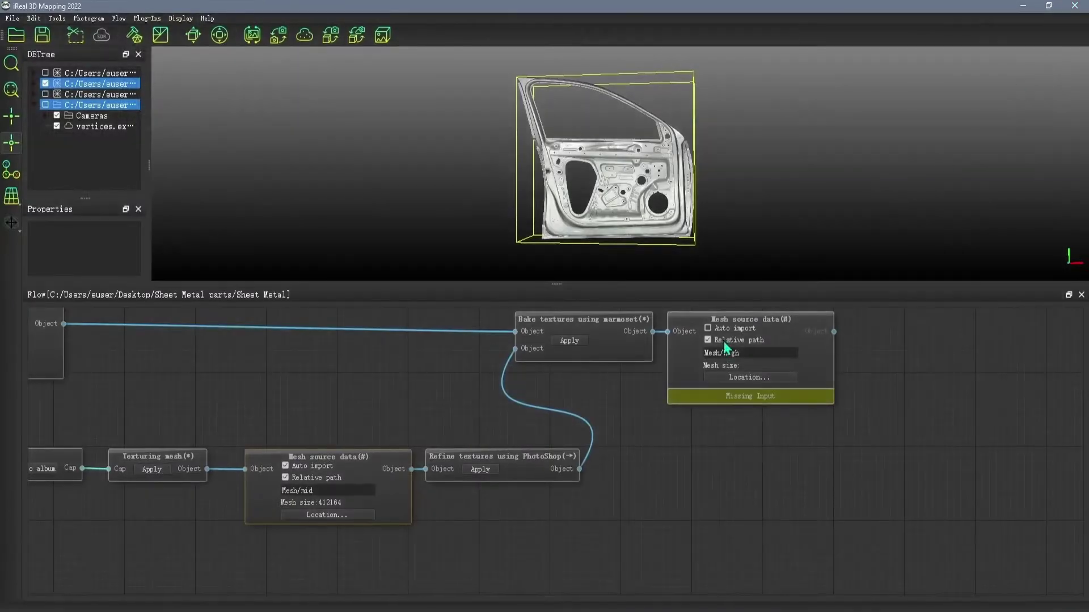
Run Refine textures using PhotoShop on the mid mesh and enlarge the rail area of Sheet Metal.jpg in Photoshop
drag(535, 467, 561, 478)
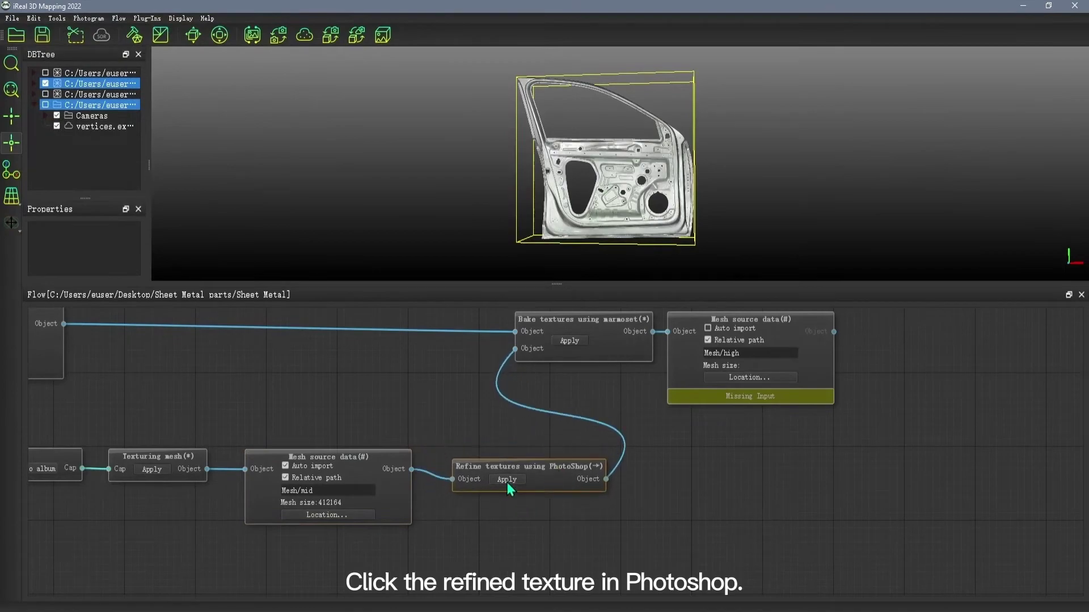
click(507, 480)
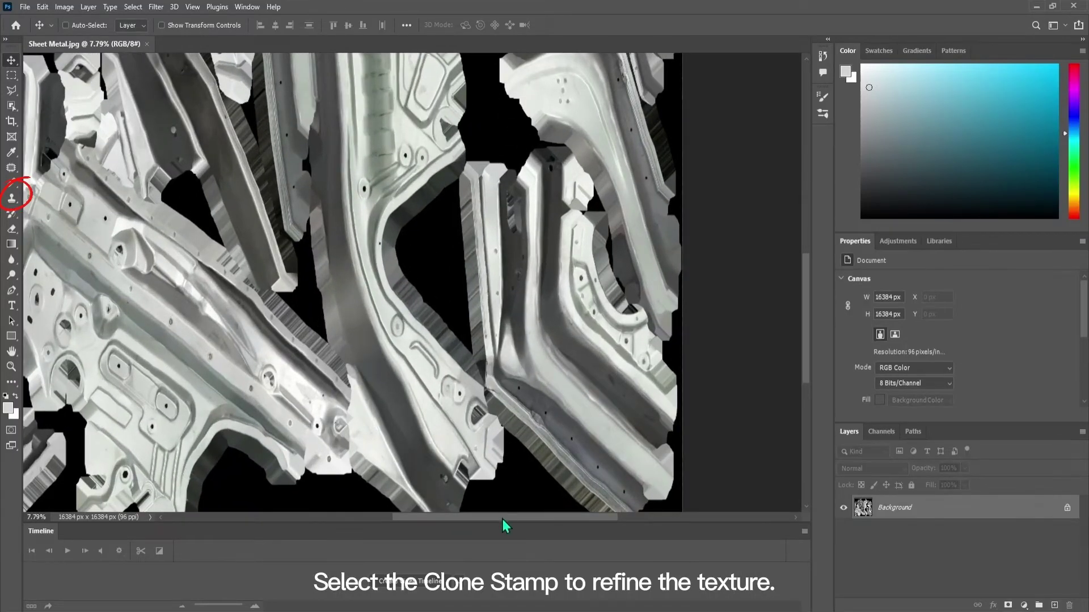
drag(503, 518, 431, 502)
alt+scroll(514, 343, up, 8)
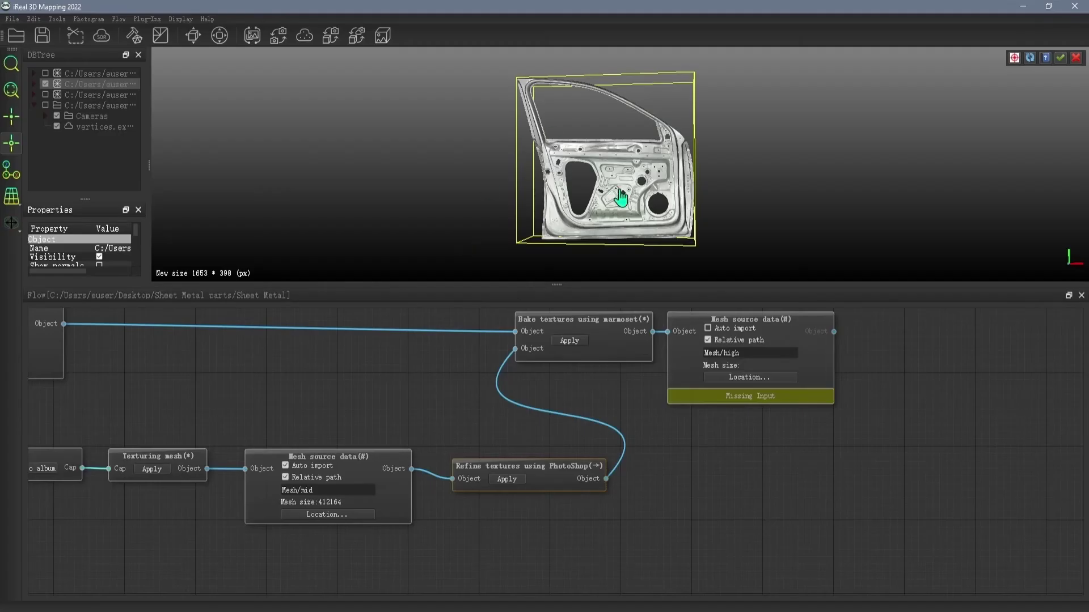
scroll(620, 199, up, 5)
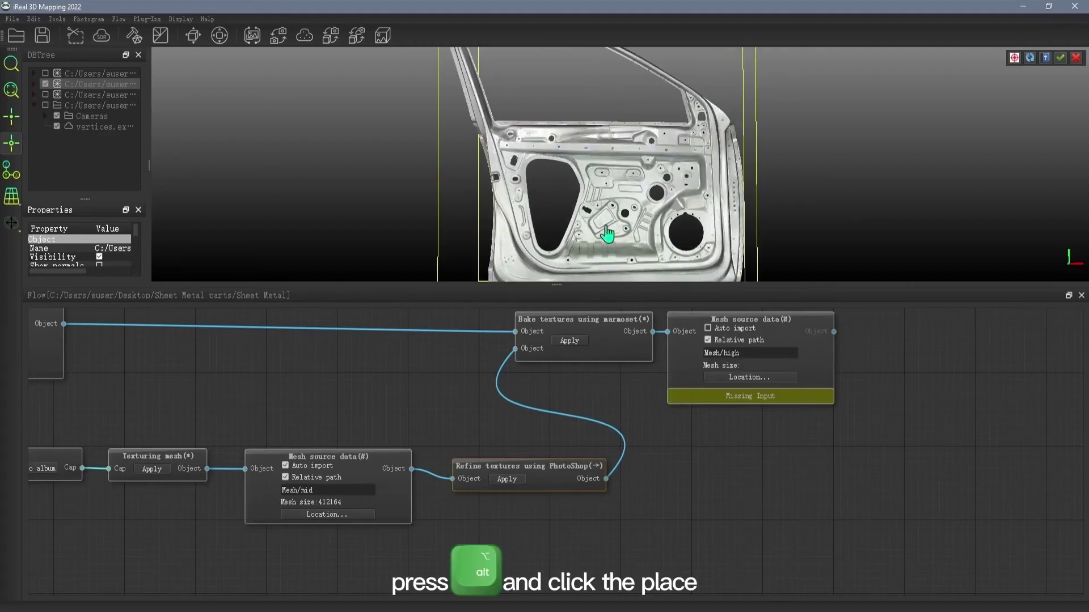
Switch back to iReal 3D Mapping, enlarge the 3D view and examine the door's lower ledge for stains that need refining
drag(607, 237, 622, 114)
scroll(609, 200, up, 5)
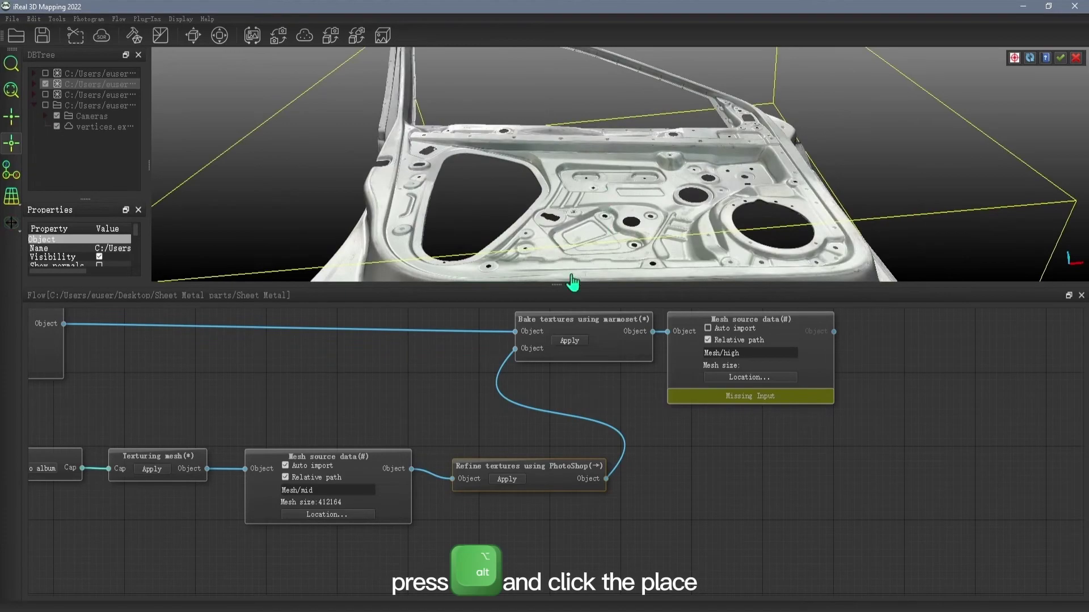
drag(561, 285, 523, 541)
scroll(619, 335, down, 5)
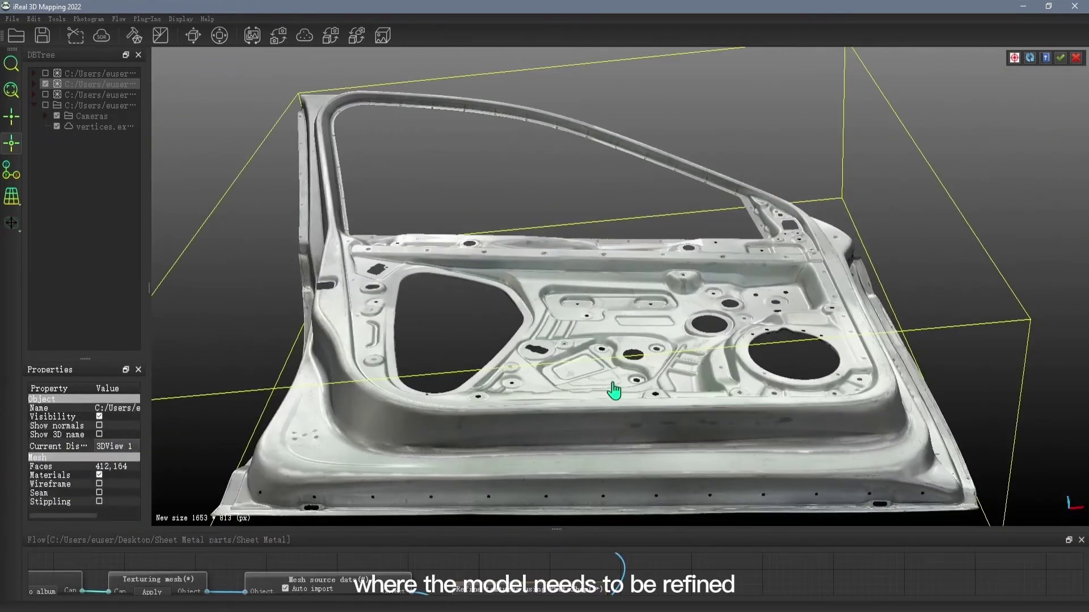
drag(614, 389, 607, 307)
scroll(644, 345, up, 5)
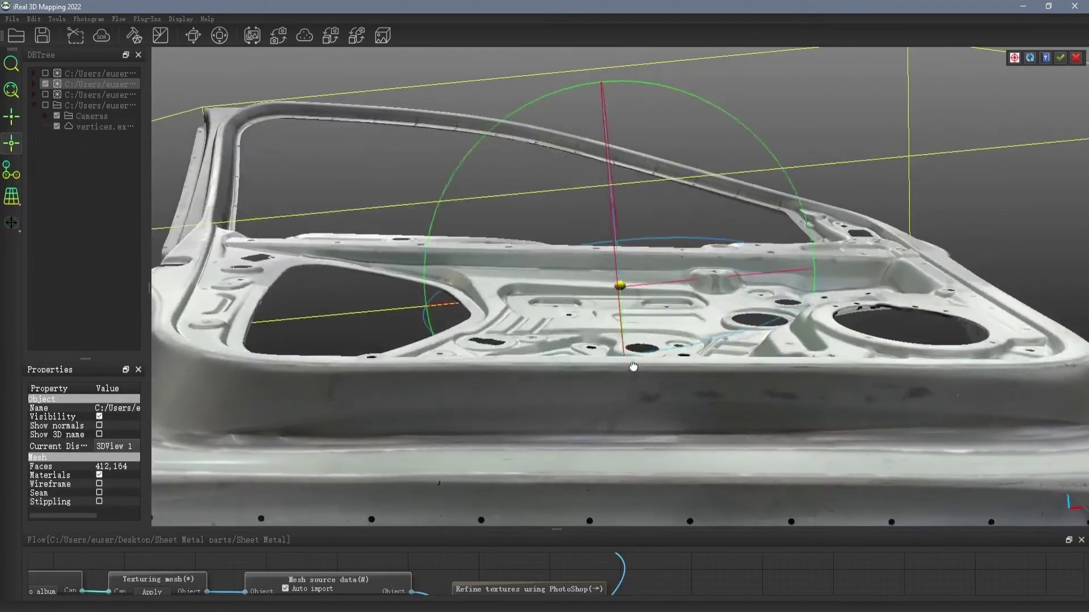
right_drag(625, 506, 648, 209)
drag(624, 241, 739, 333)
right_drag(743, 159, 682, 314)
scroll(678, 308, up, 5)
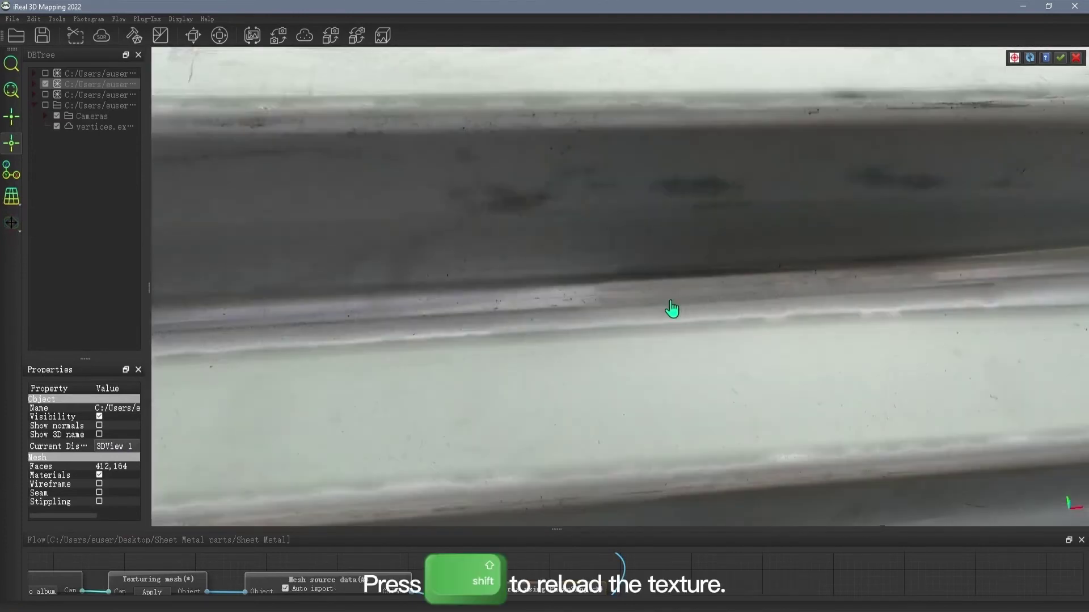
drag(673, 311, 582, 357)
scroll(573, 316, down, 5)
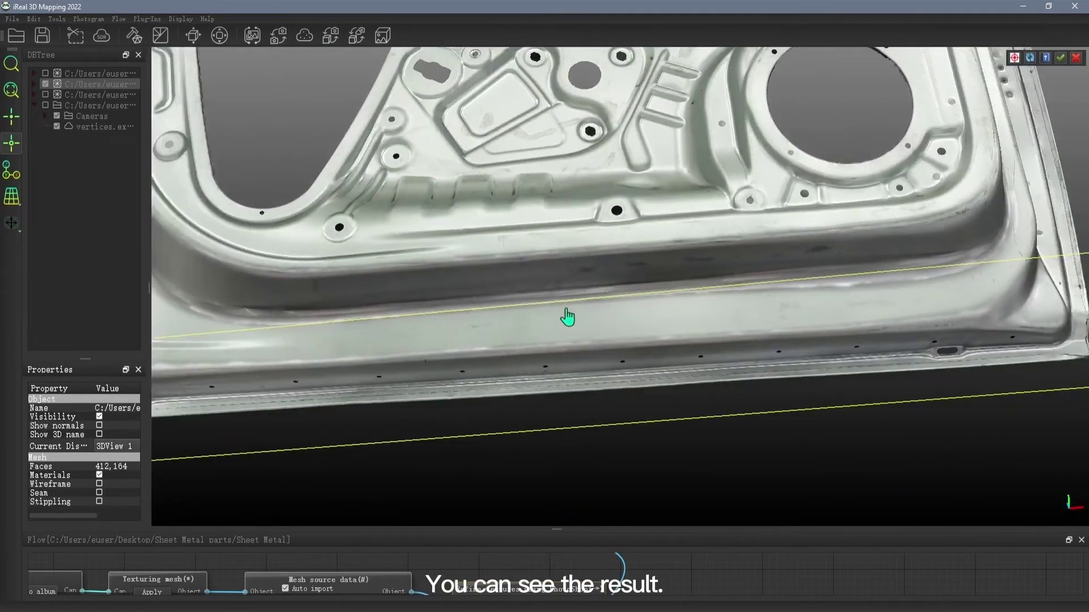
Examine the texture on the inner panel's ribs and the curved corner below the large opening for flaws
right_drag(377, 291, 552, 409)
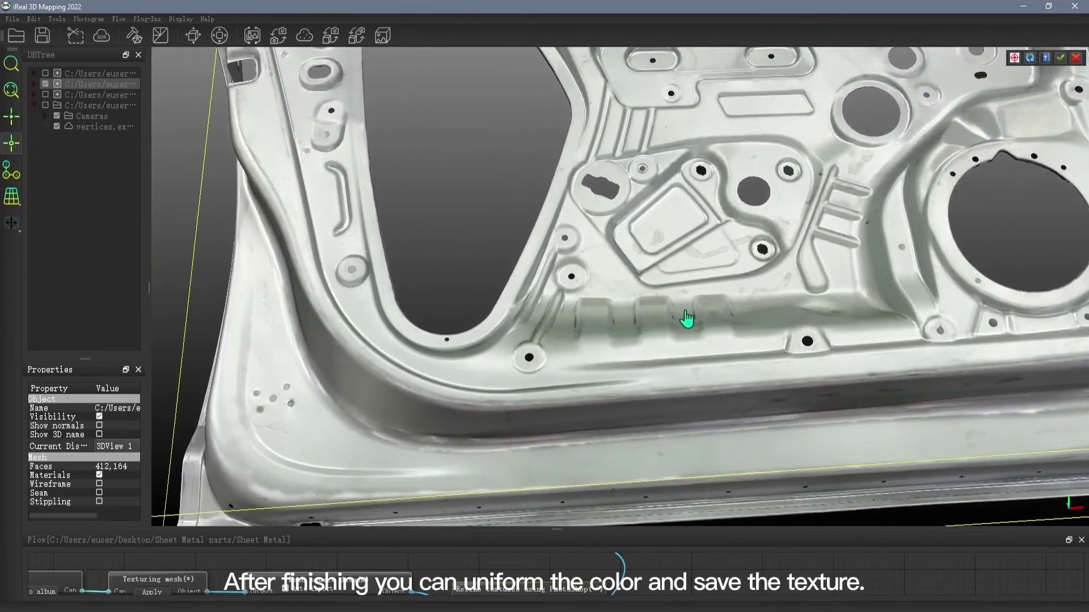
scroll(718, 311, up, 3)
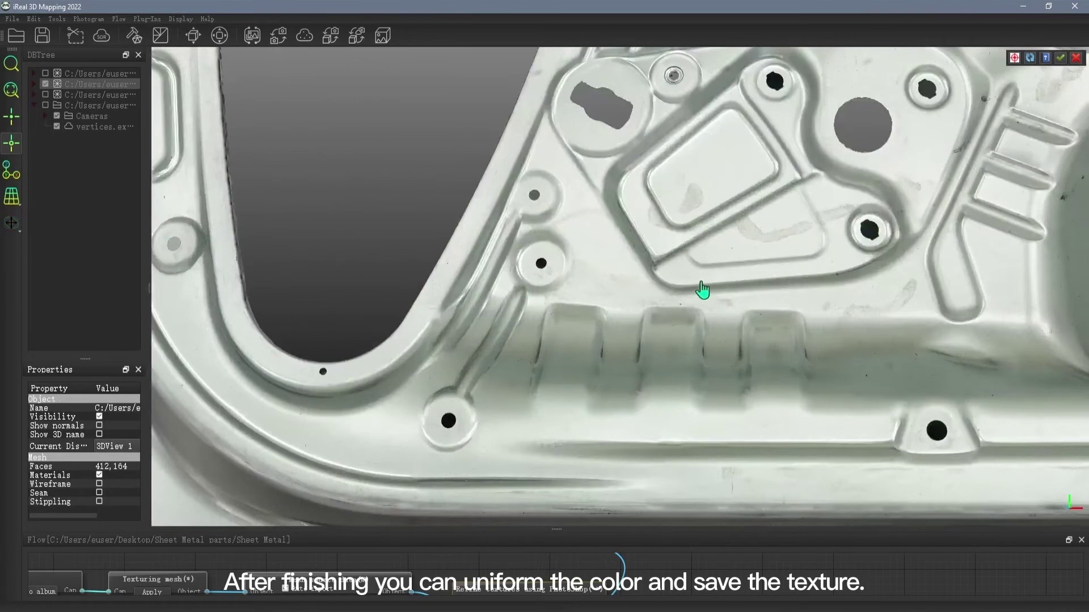
drag(702, 290, 818, 315)
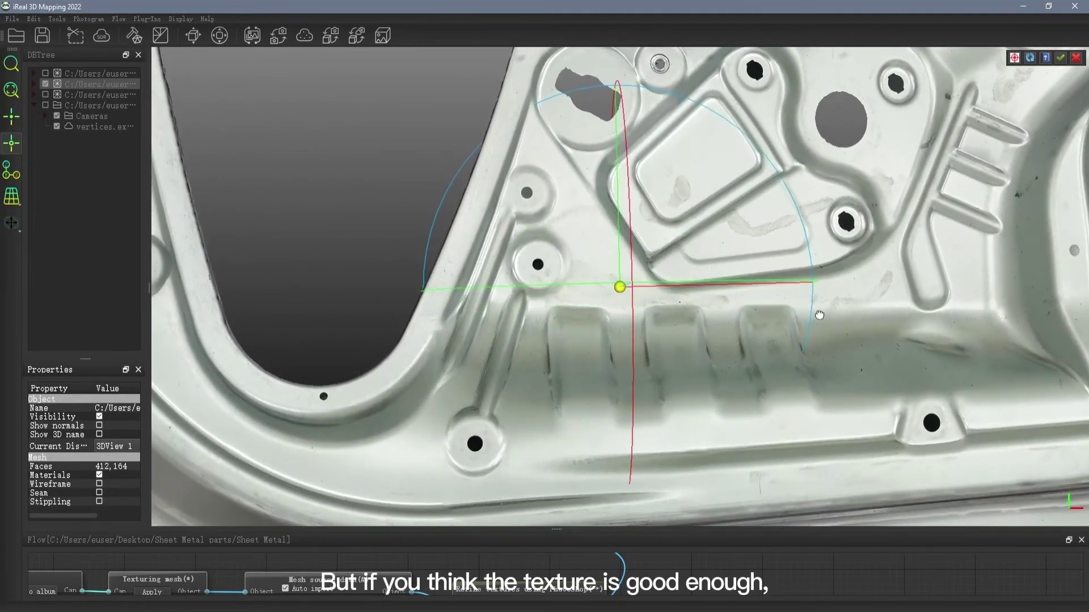
scroll(819, 315, up, 2)
scroll(819, 315, down, 7)
drag(366, 302, 248, 251)
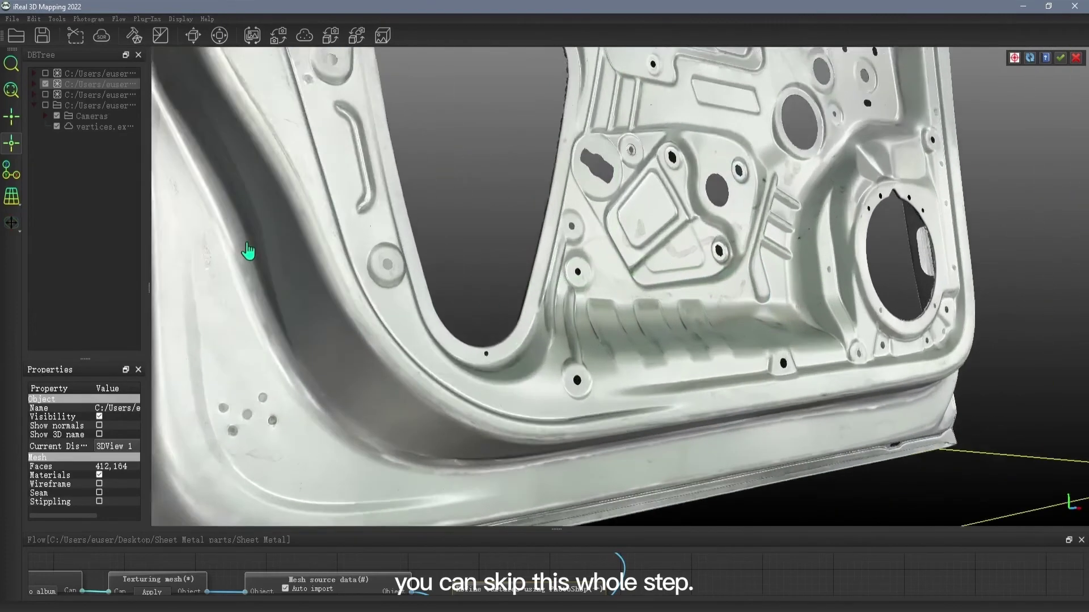
scroll(255, 264, up, 3)
right_drag(263, 277, 602, 277)
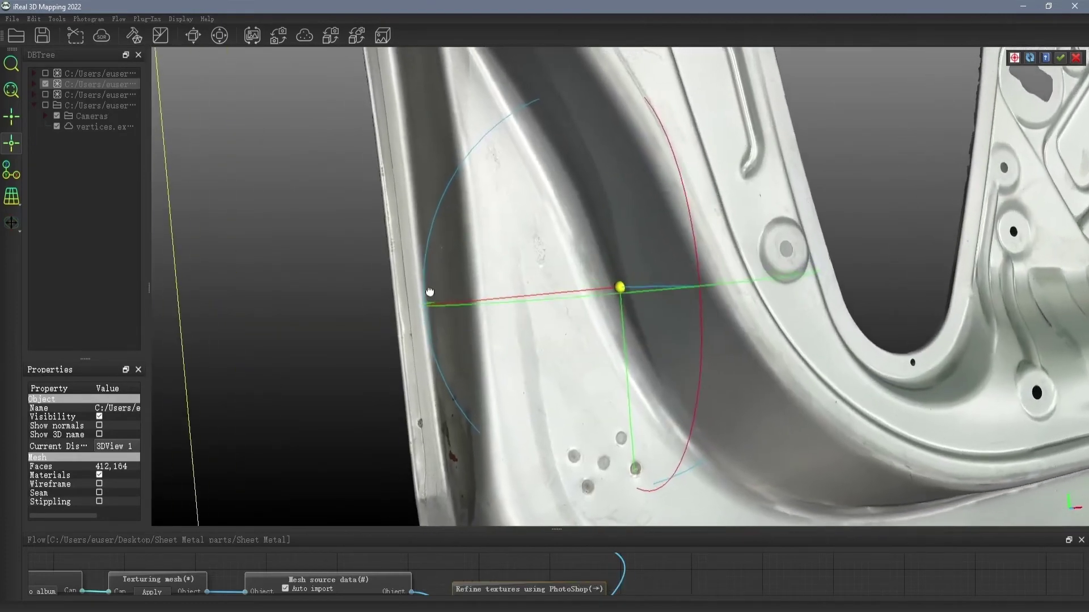
Examine the texture on the door's side edge, around the curved corner and along the stained lower ledge for flaws
scroll(529, 267, up, 6)
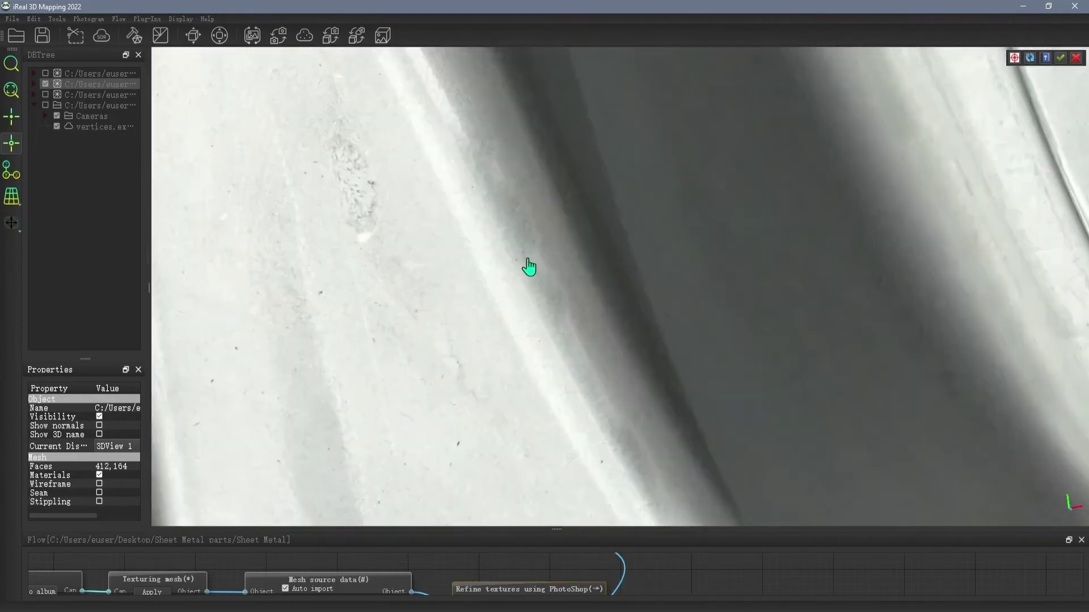
scroll(529, 266, down, 6)
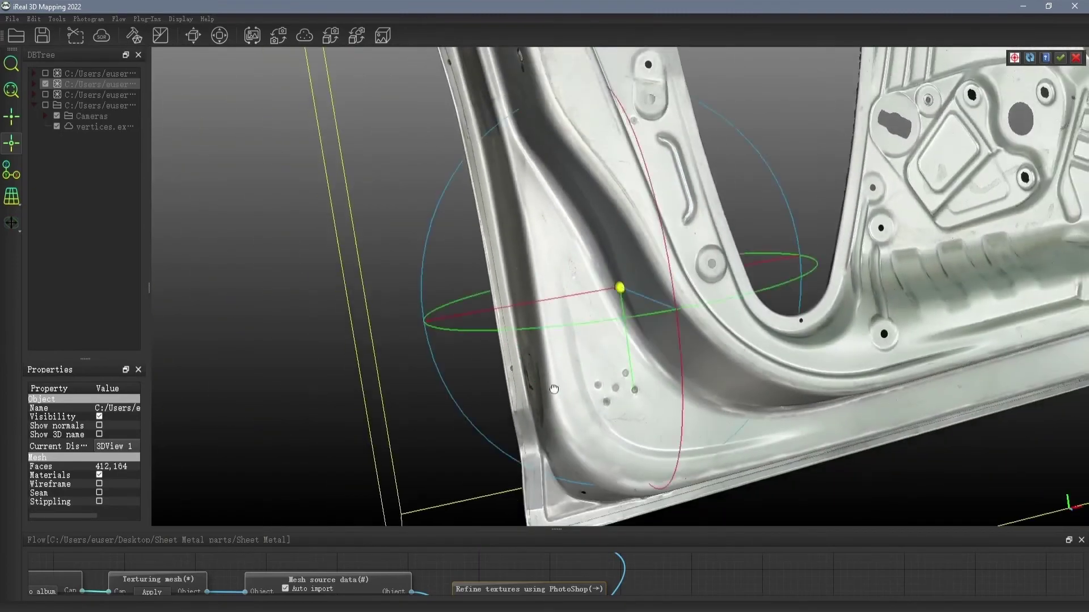
drag(554, 389, 533, 154)
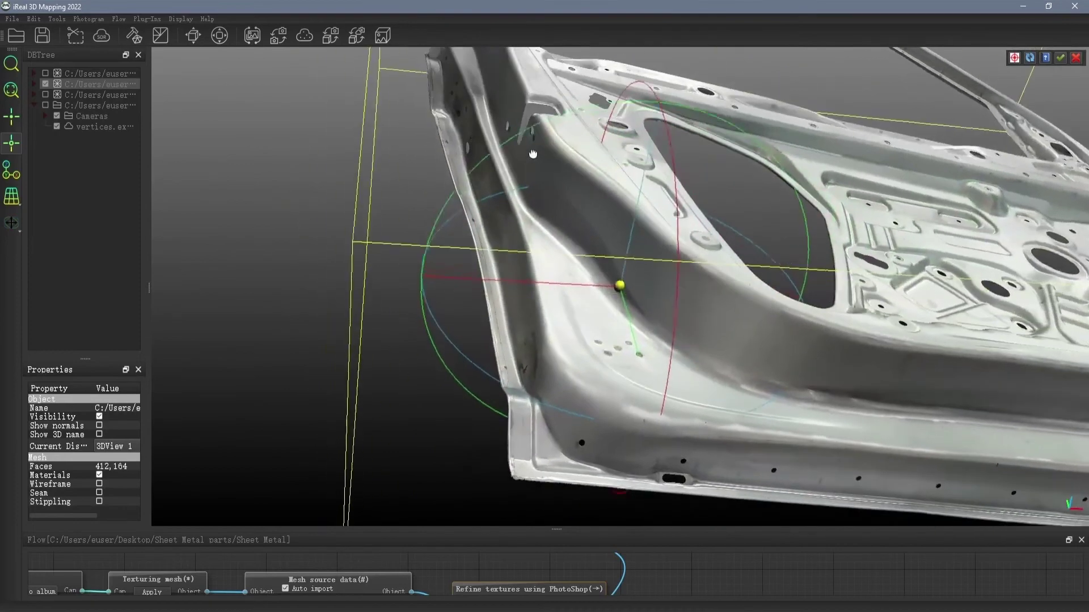
right_drag(930, 343, 490, 227)
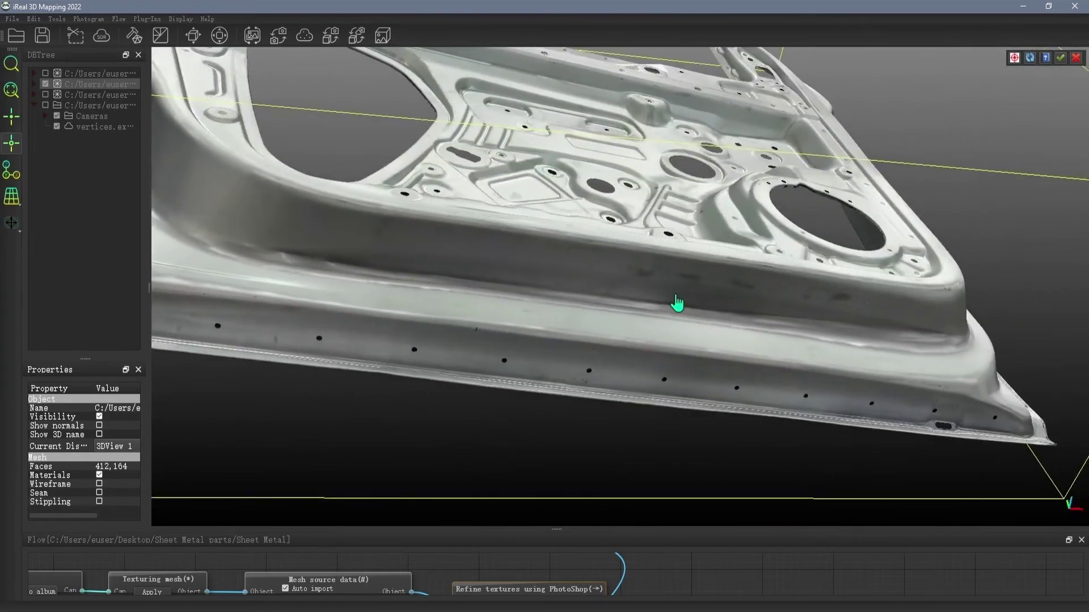
scroll(679, 302, up, 6)
drag(584, 311, 439, 356)
drag(720, 291, 594, 335)
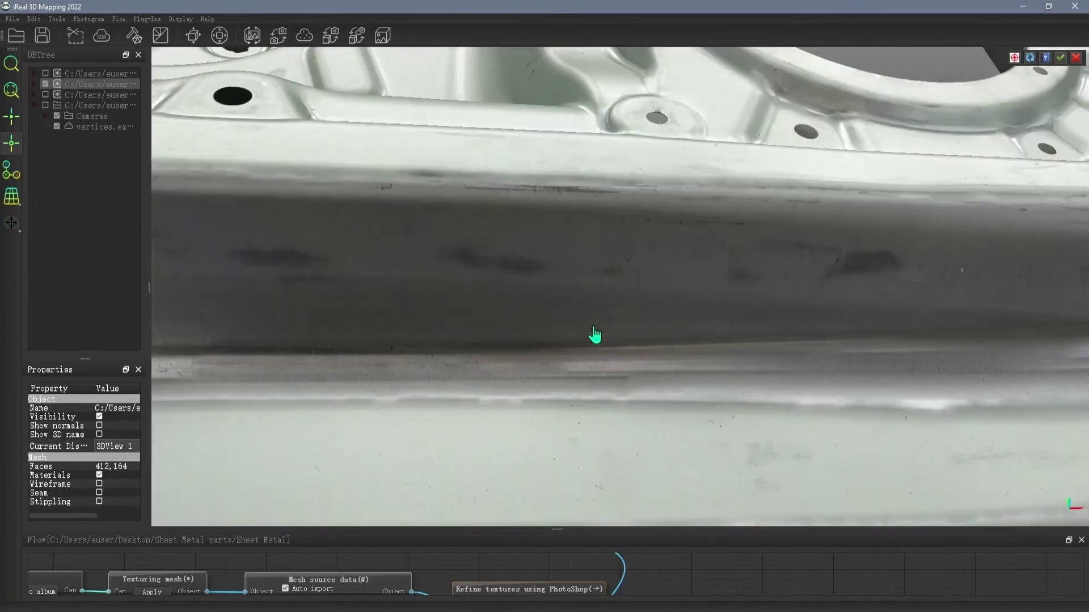
drag(665, 345, 599, 425)
right_drag(494, 303, 902, 338)
right_drag(398, 281, 783, 310)
scroll(779, 311, down, 10)
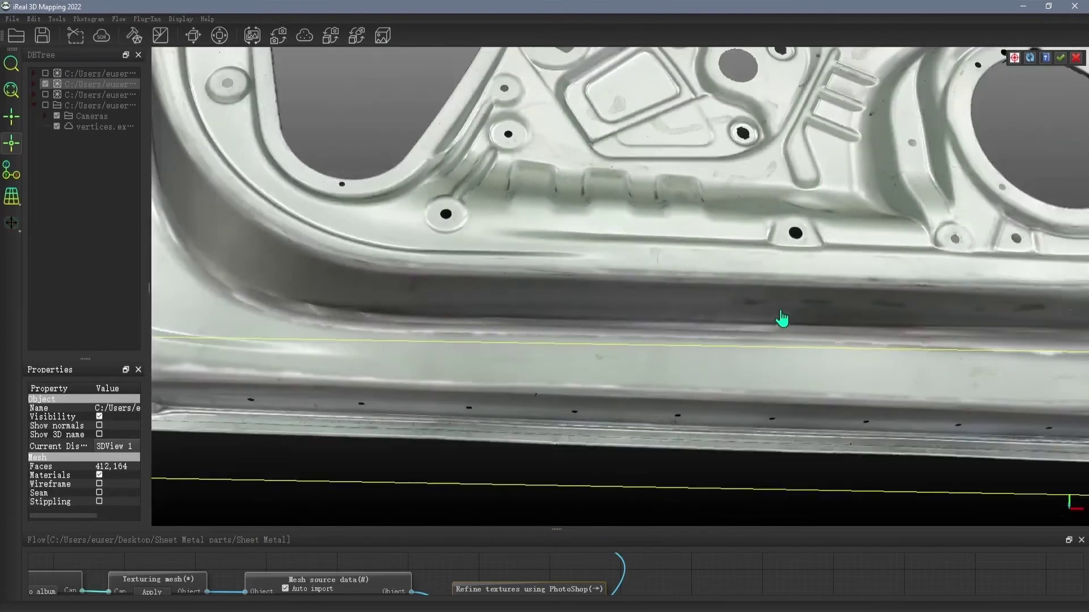
Inspect the ledge below the round opening up close and accept the texture refinement of the mid mesh
right_drag(850, 223, 539, 289)
scroll(805, 397, up, 6)
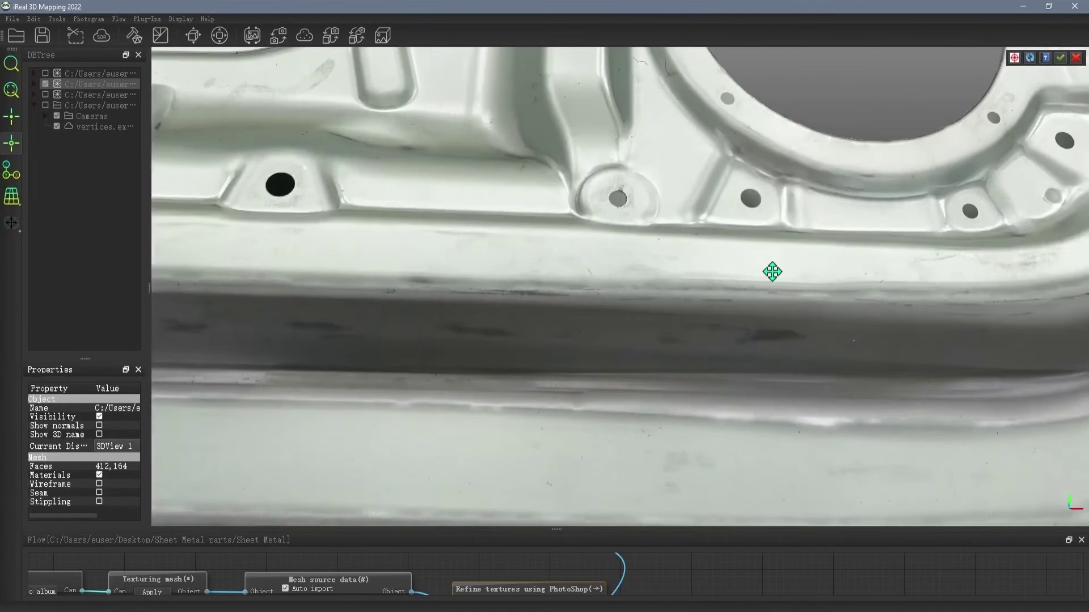
right_drag(772, 272, 762, 208)
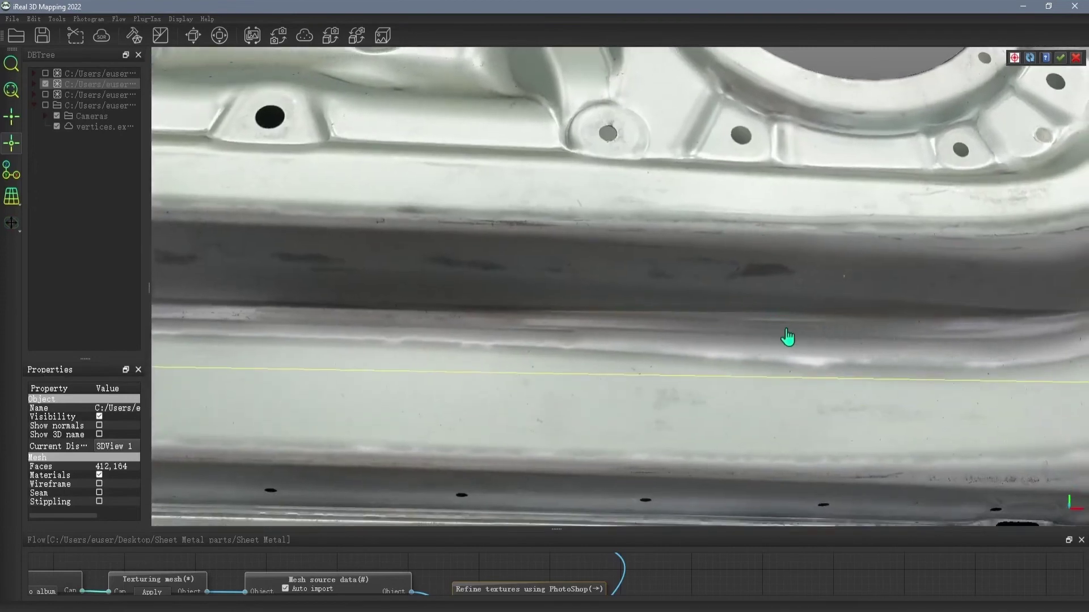
drag(787, 337, 760, 304)
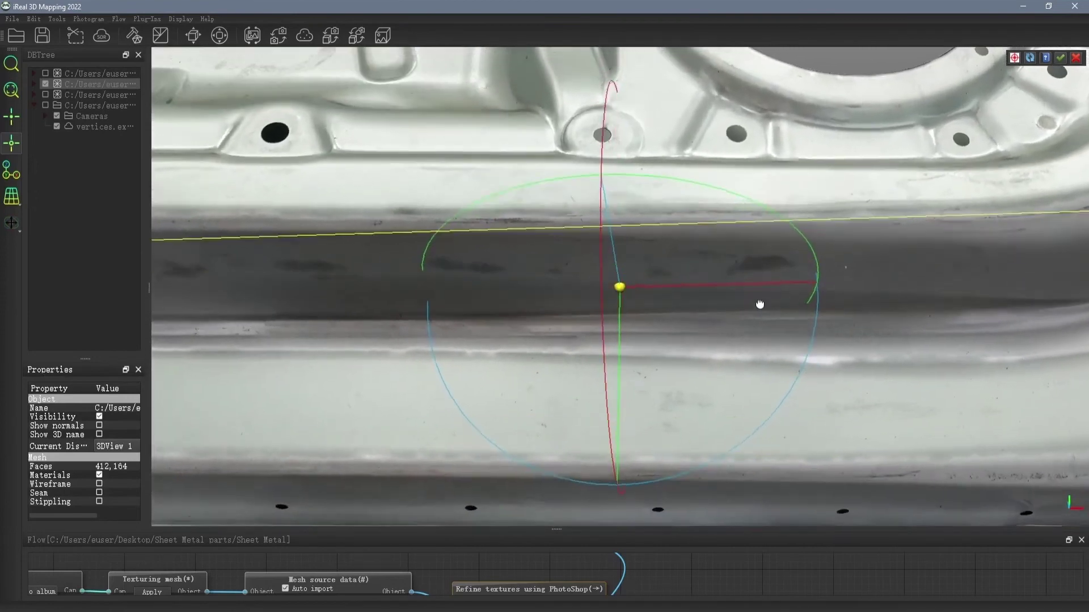
scroll(761, 291, up, 2)
scroll(761, 291, down, 6)
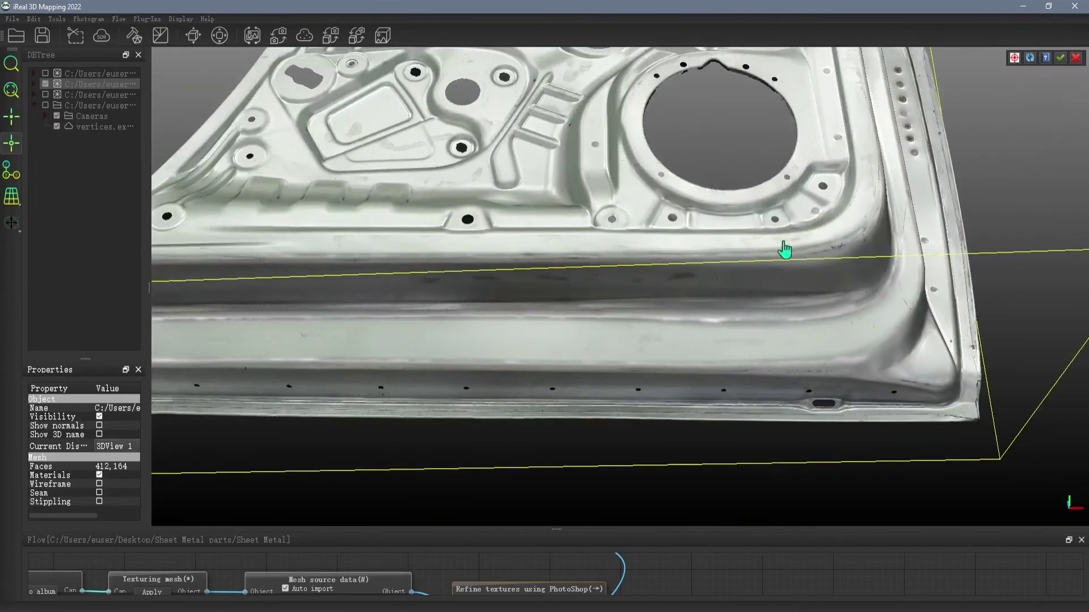
drag(785, 249, 588, 401)
scroll(805, 304, up, 2)
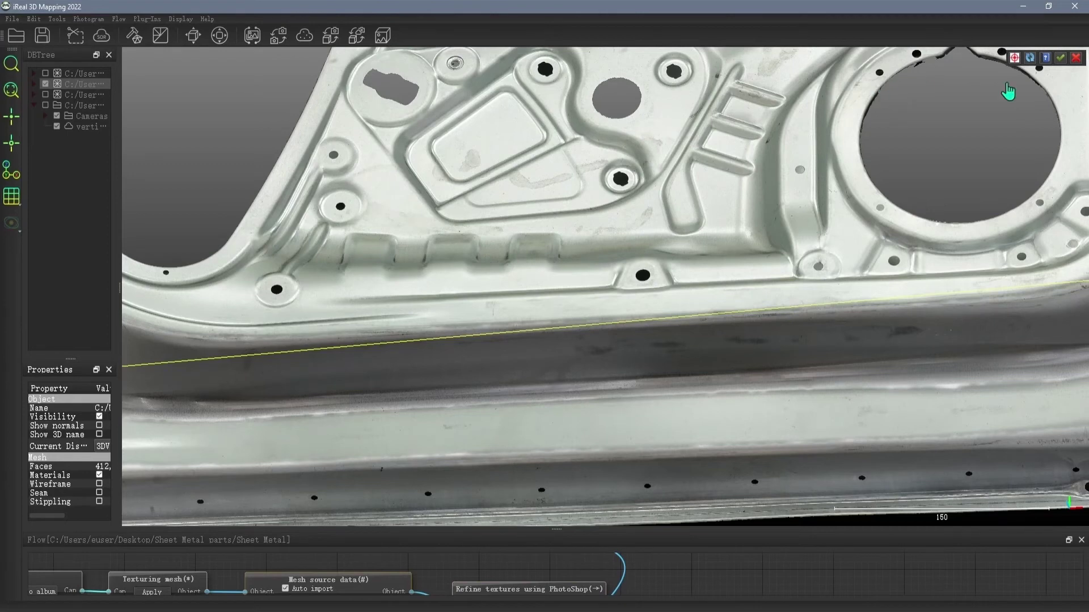
click(1061, 59)
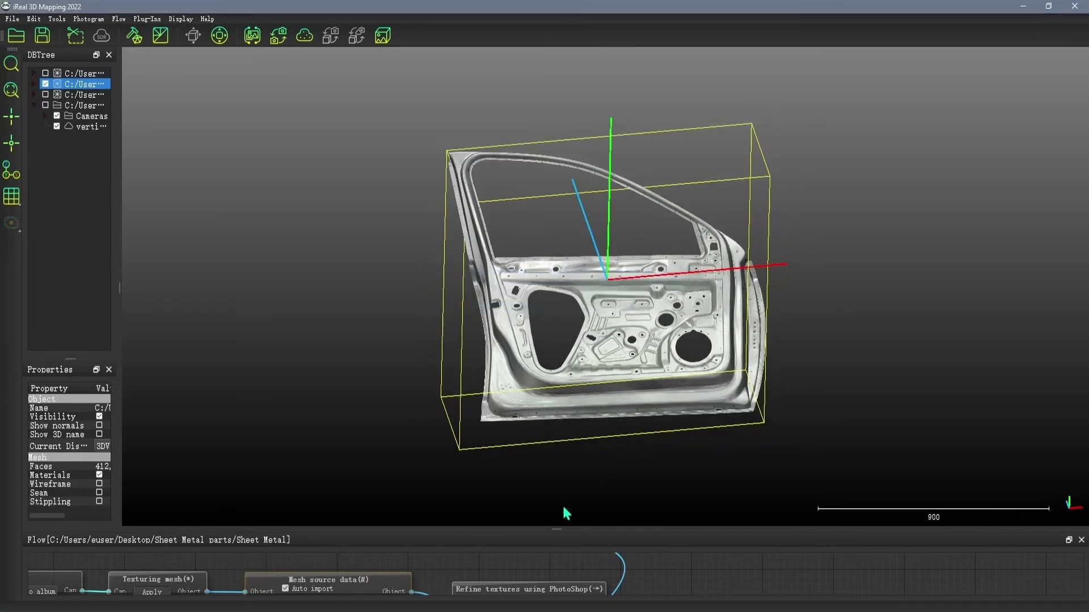
Enlarge the flow graph and run Bake textures using marmoset on the high and mid meshes at 16384 × 16384 pixels with albedo and normals maps
drag(553, 529, 555, 250)
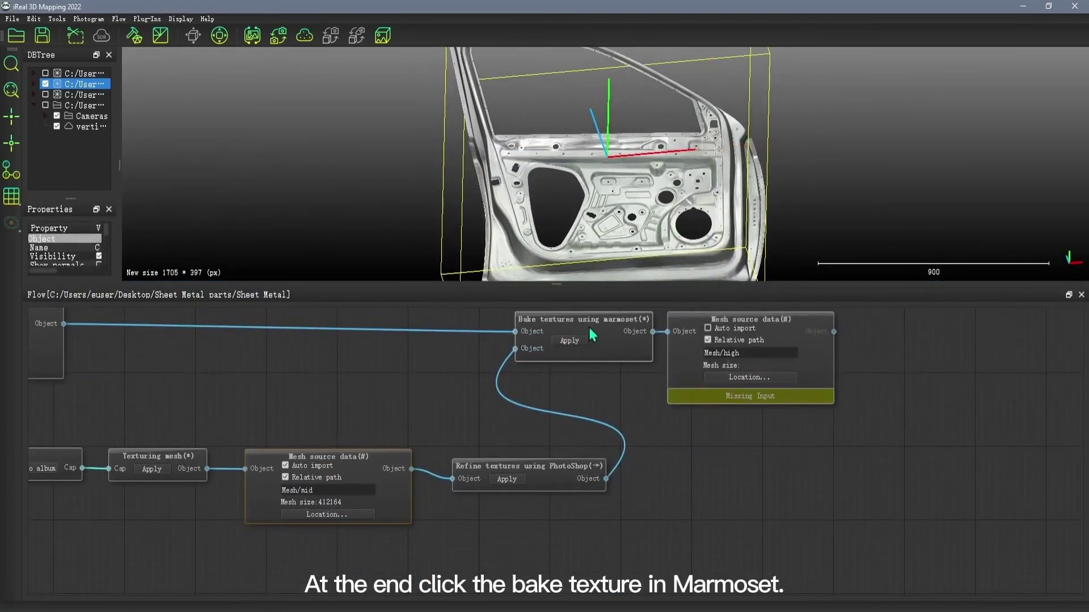
drag(592, 335, 582, 358)
click(564, 362)
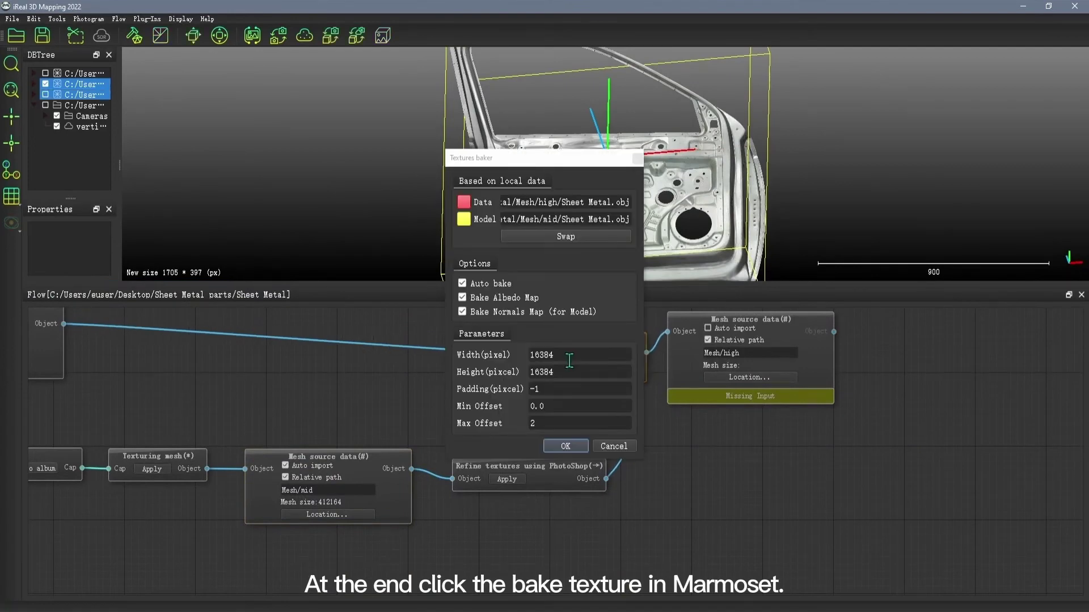
click(574, 447)
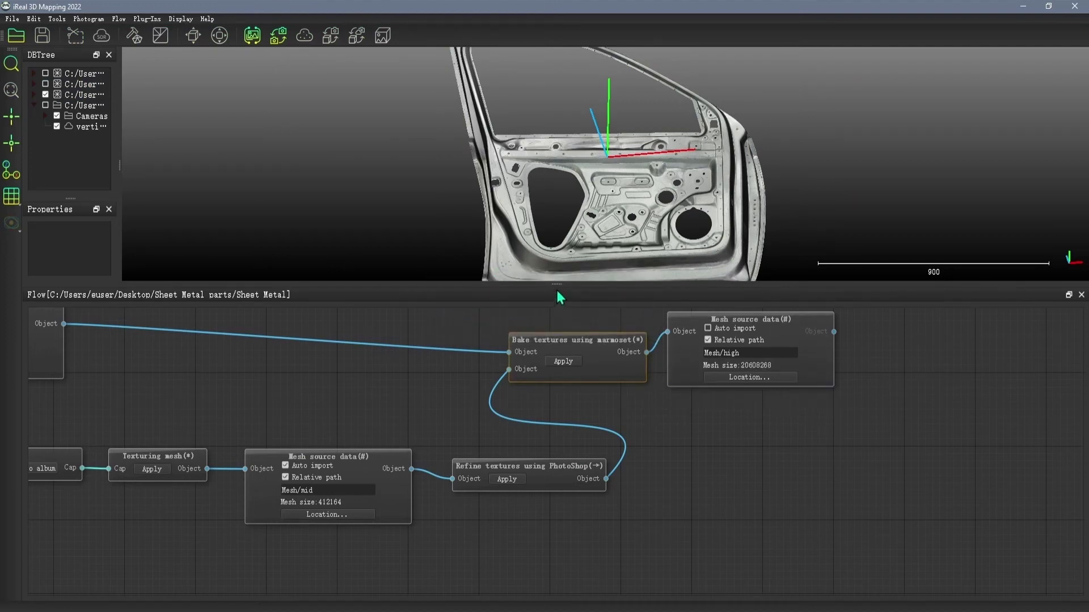
Enlarge the 3D view and compare the baked high-poly door with its materials switched off and on
drag(561, 465, 567, 544)
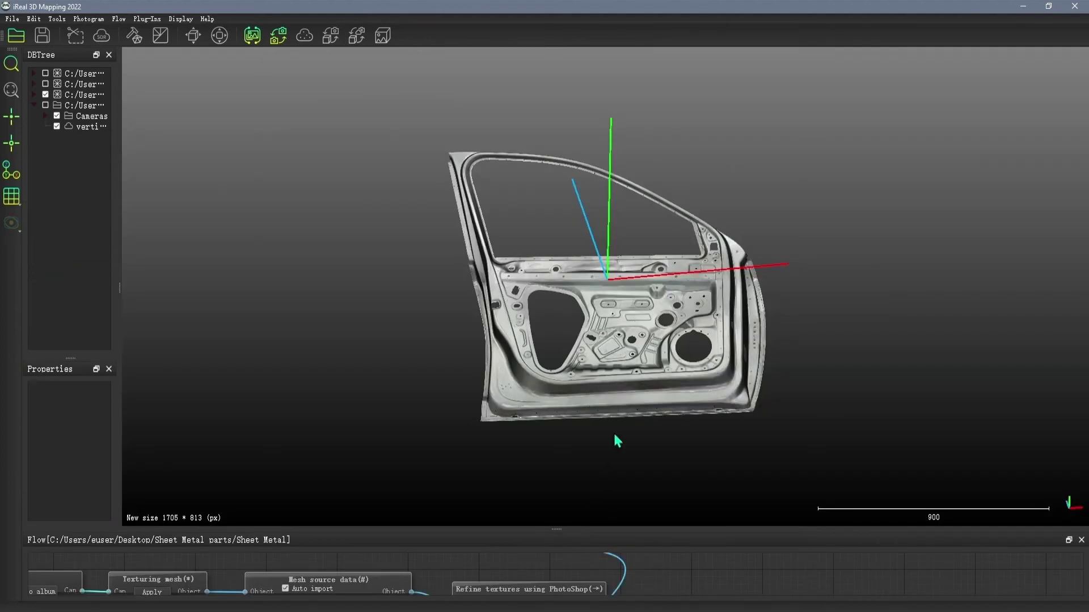
key(m)
scroll(618, 322, down, 4)
key(m)
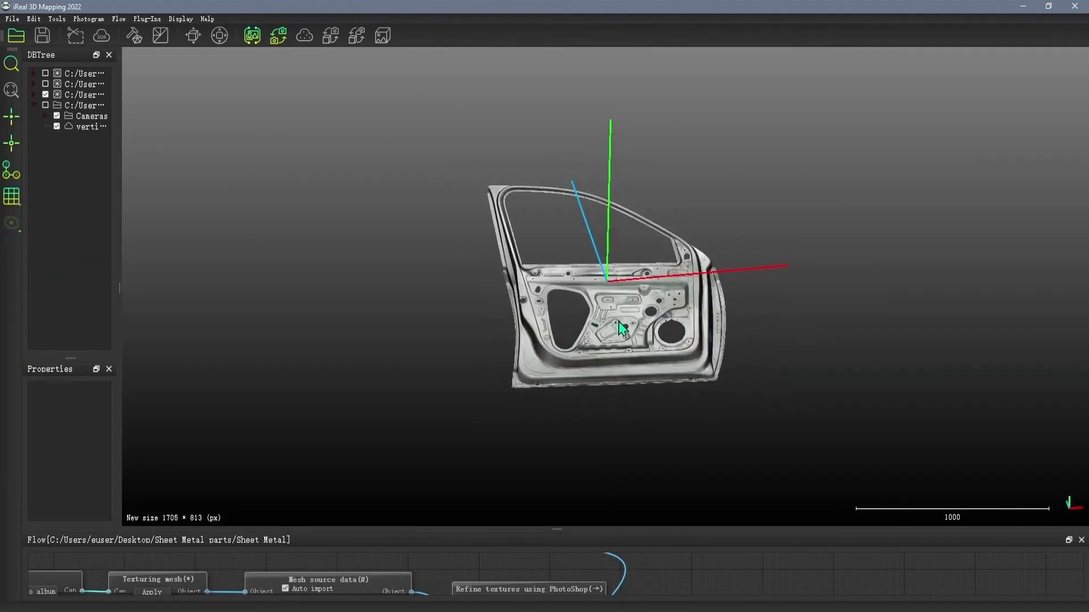
key(m)
scroll(619, 322, up, 4)
scroll(623, 323, up, 2)
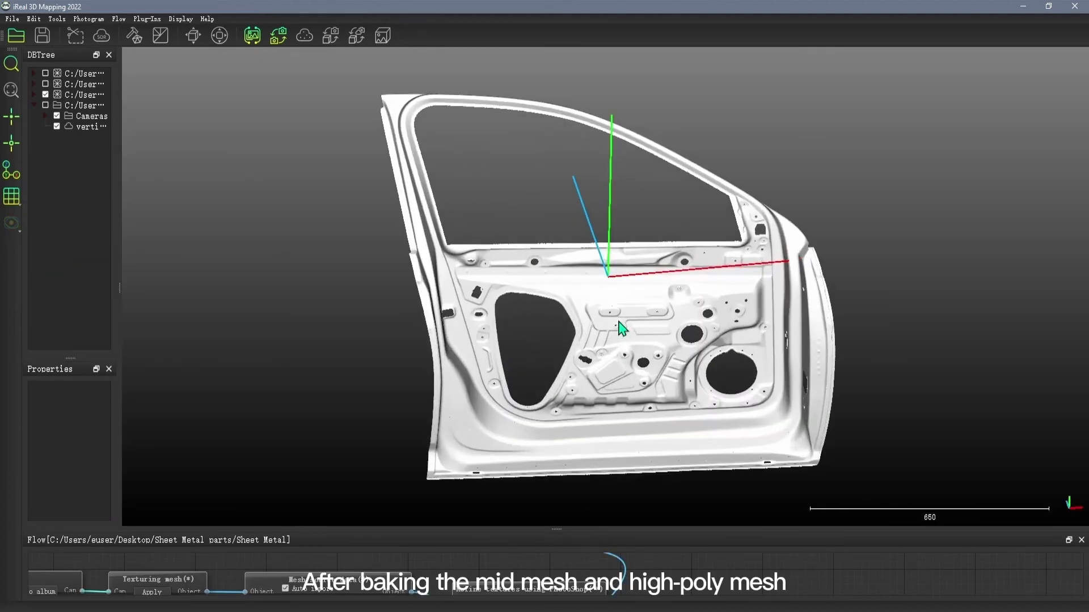
drag(622, 312, 632, 376)
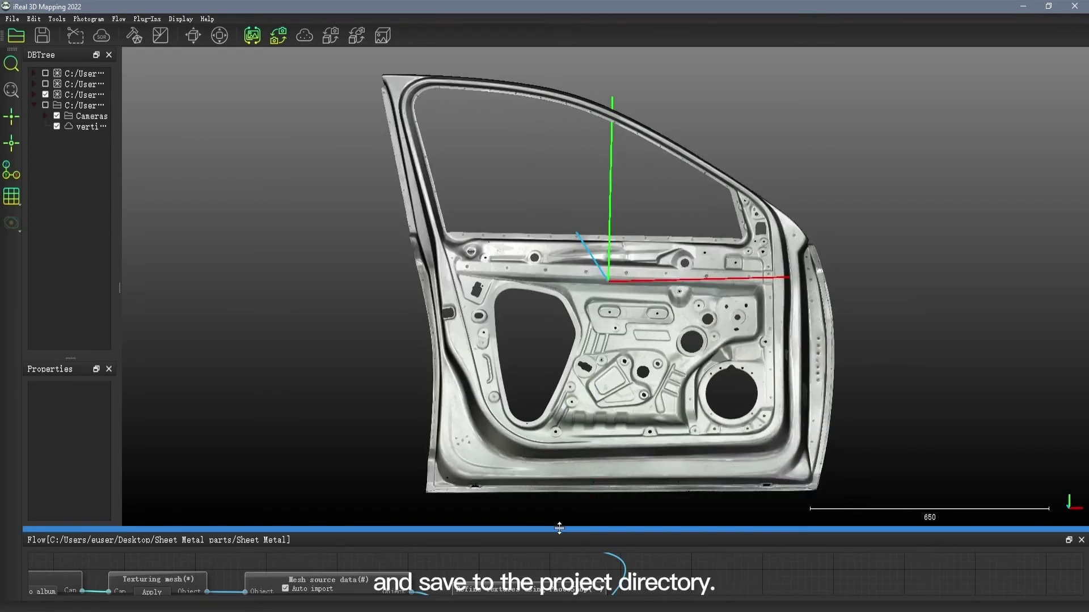
Enlarge the flow graph, view the output folder of the Mesh/high source node and open that of the Mesh/mid node
drag(576, 250, 576, 283)
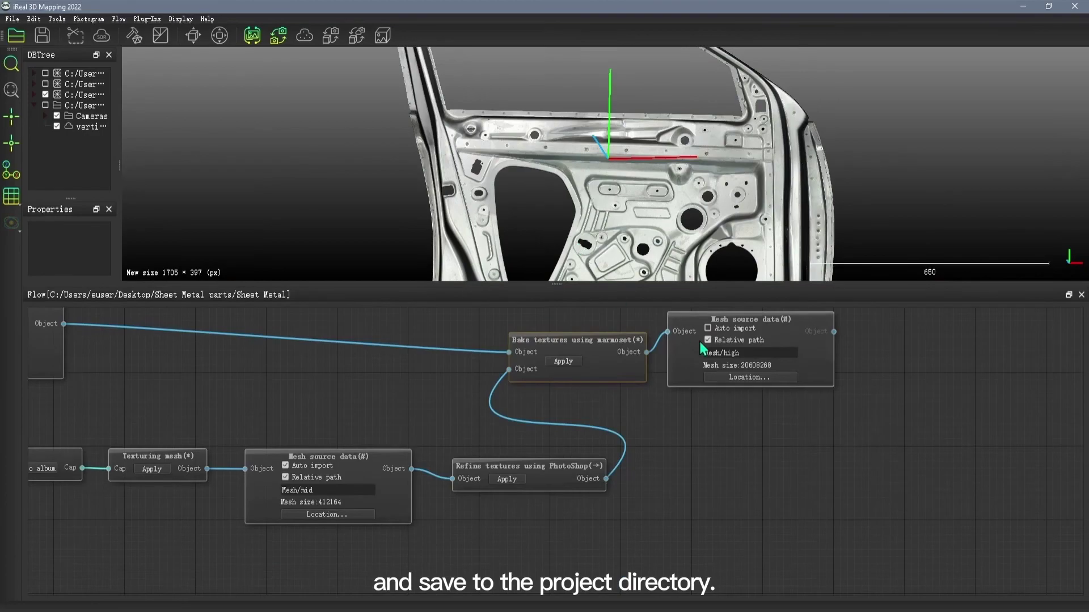
click(738, 379)
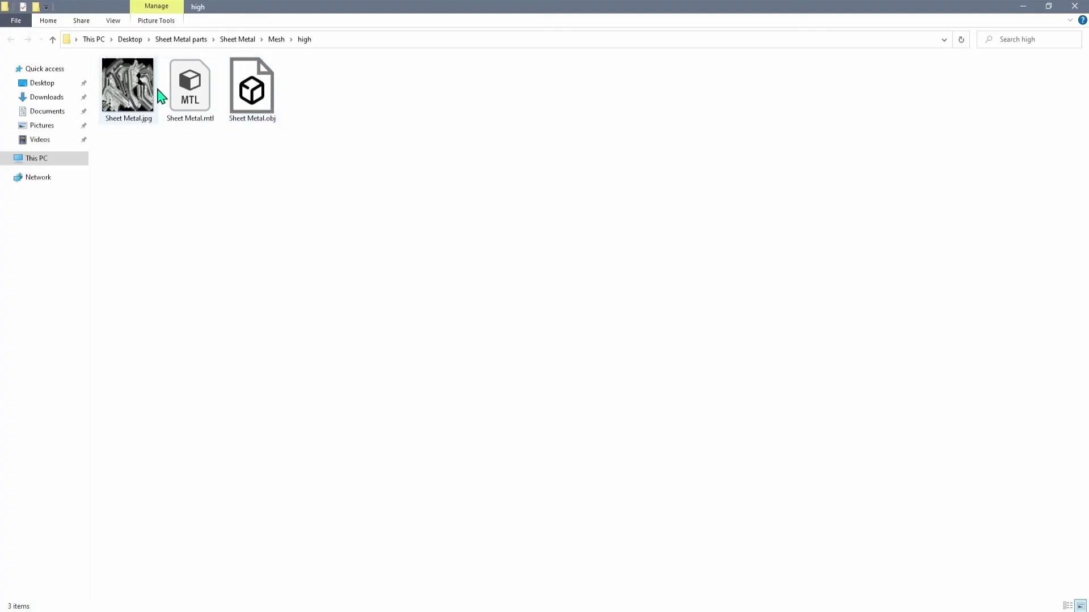
click(1073, 7)
click(332, 518)
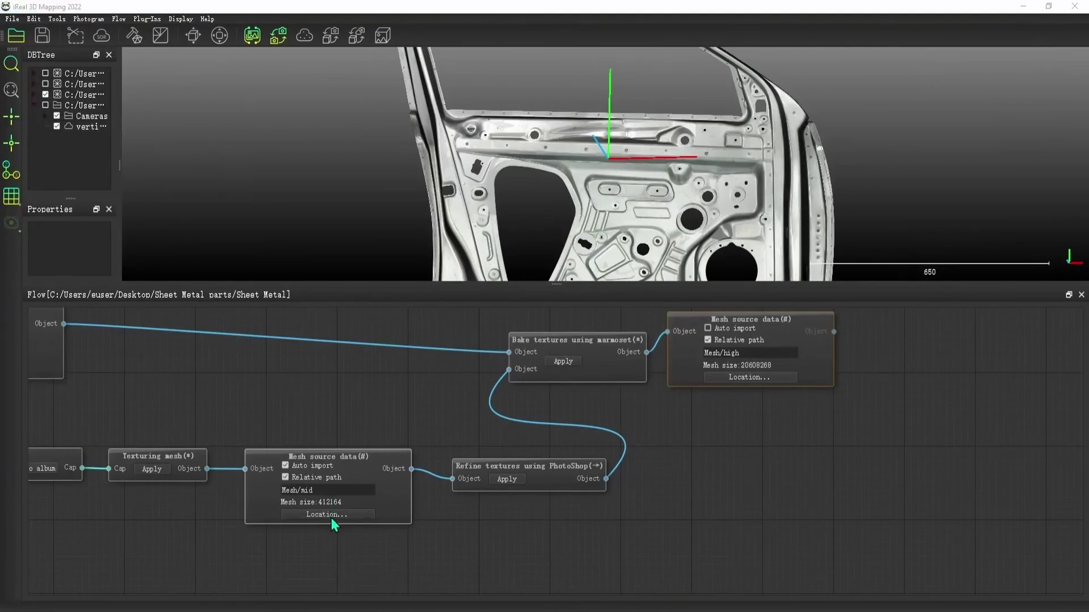